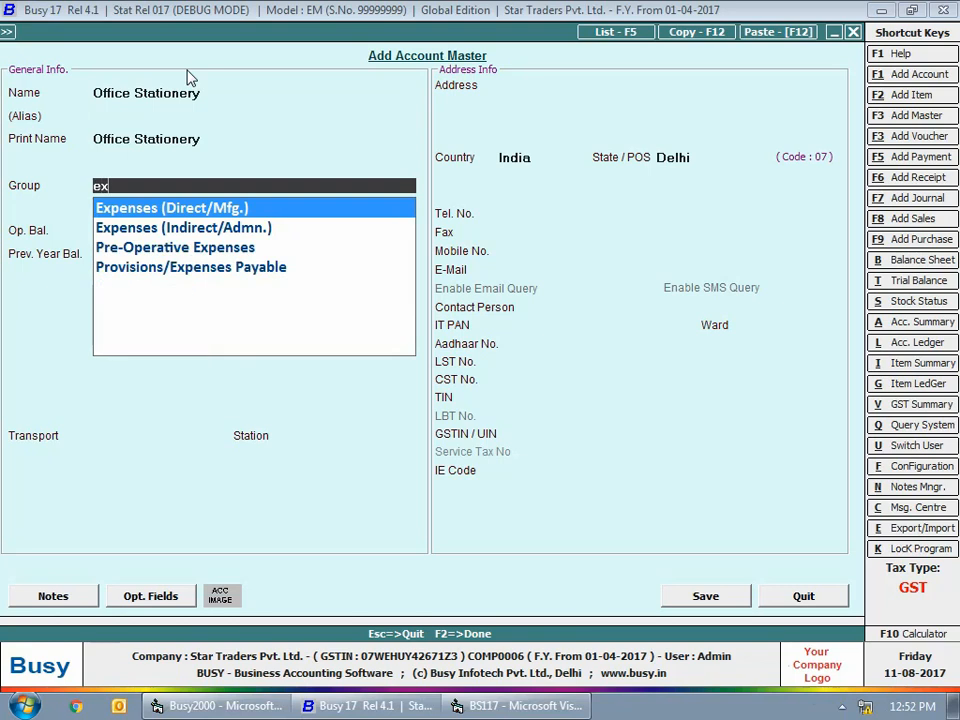
# - Assign the Office Stationery account to the Expenses (Indirect/Admn.) group and set its tax category to GST 18%
pyautogui.press('Down')
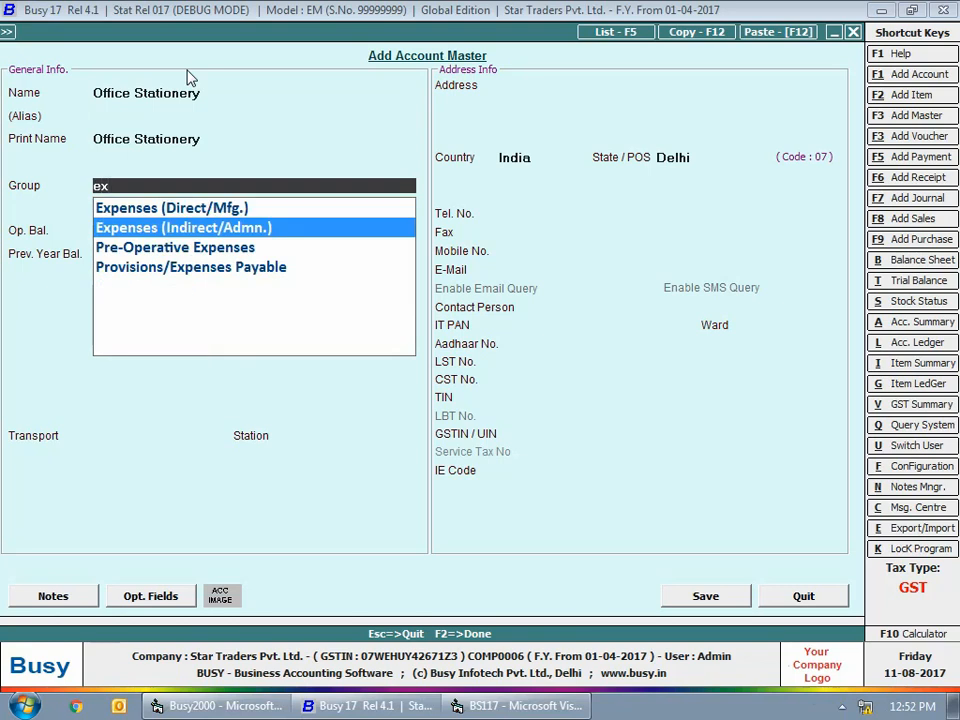
pyautogui.press('Return')
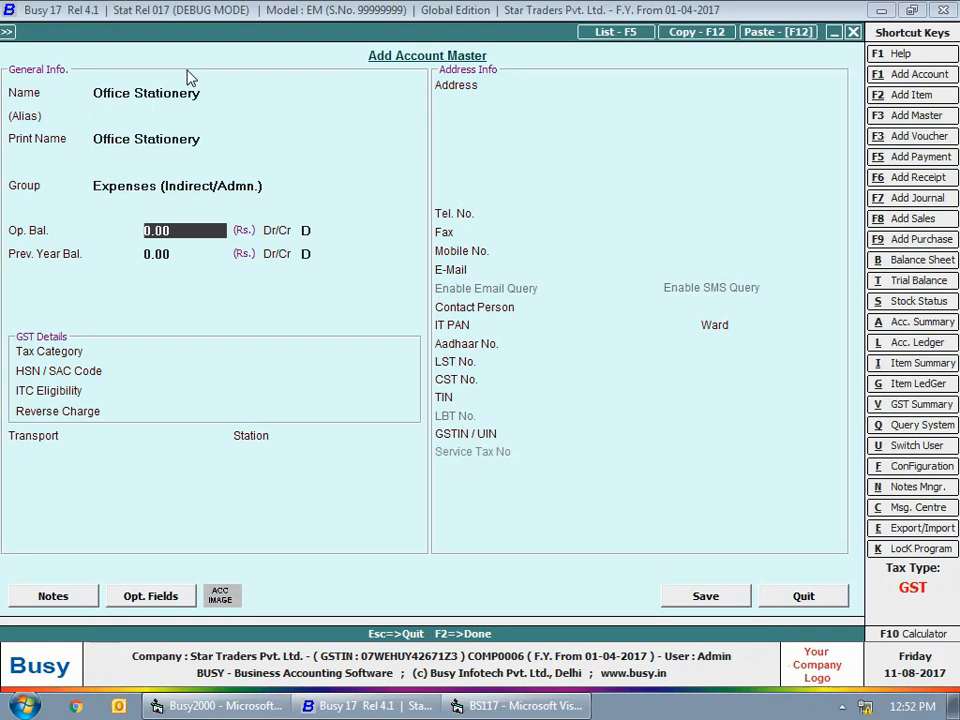
pyautogui.press('Return')
pyautogui.press('Return')
pyautogui.press('Return')
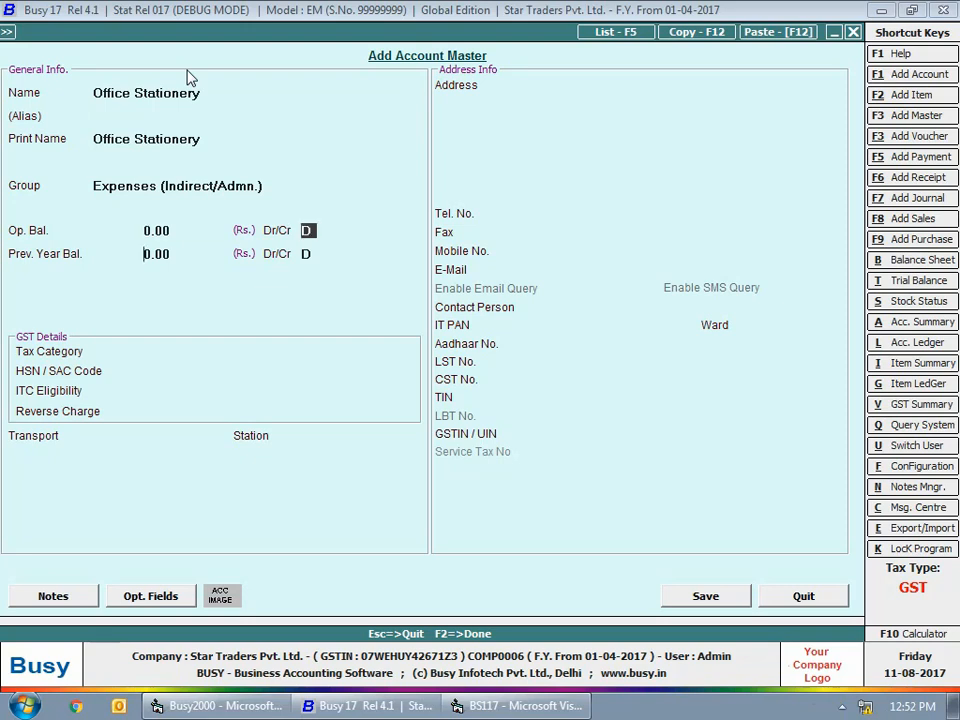
pyautogui.write('gst')
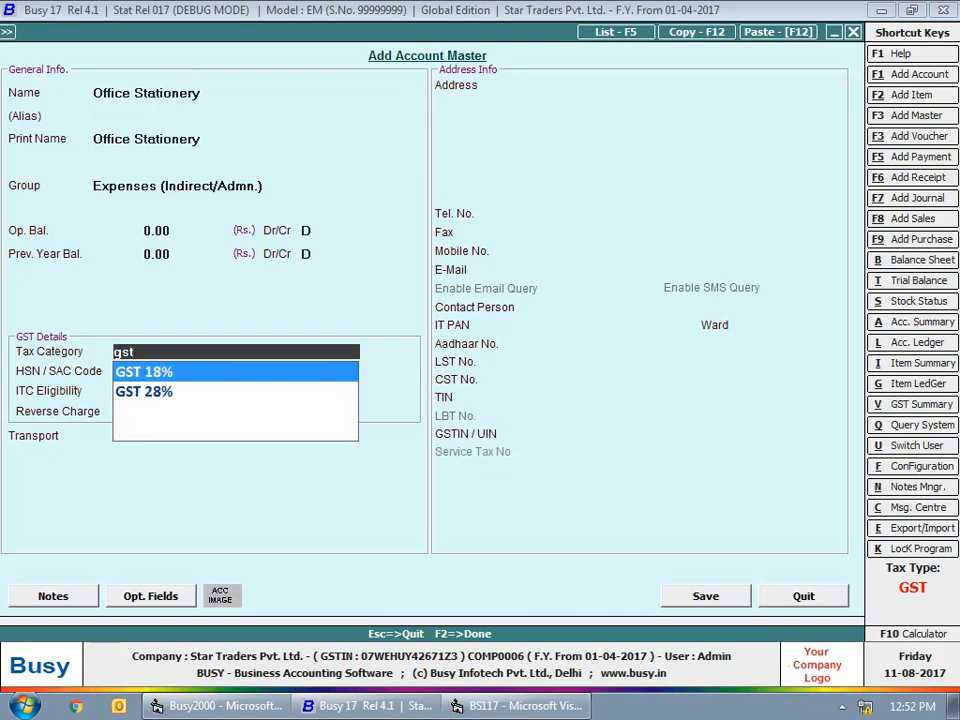
pyautogui.press('Return')
pyautogui.press('Return')
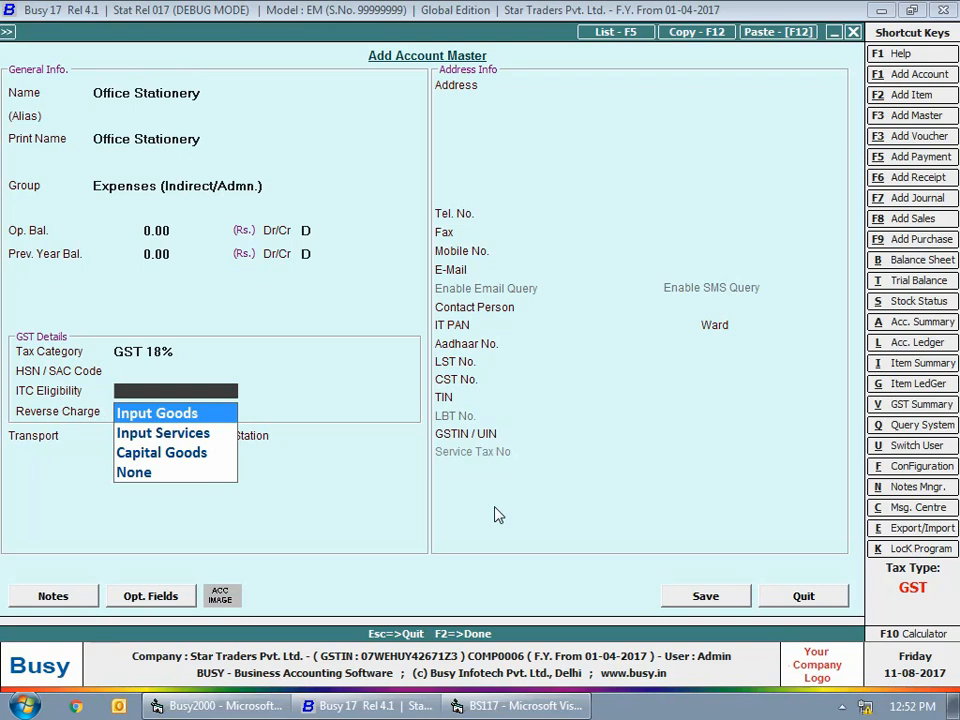
# - Set the ITC eligibility of the Office Stationery account to Input Goods
pyautogui.press('Down')
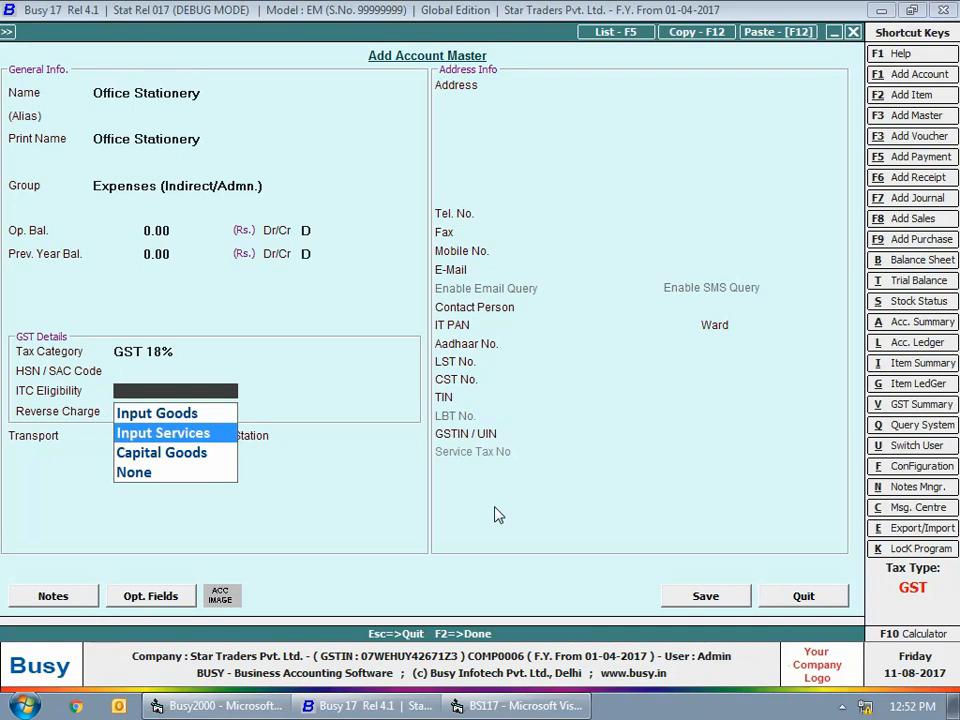
pyautogui.press('Down')
pyautogui.press('Down')
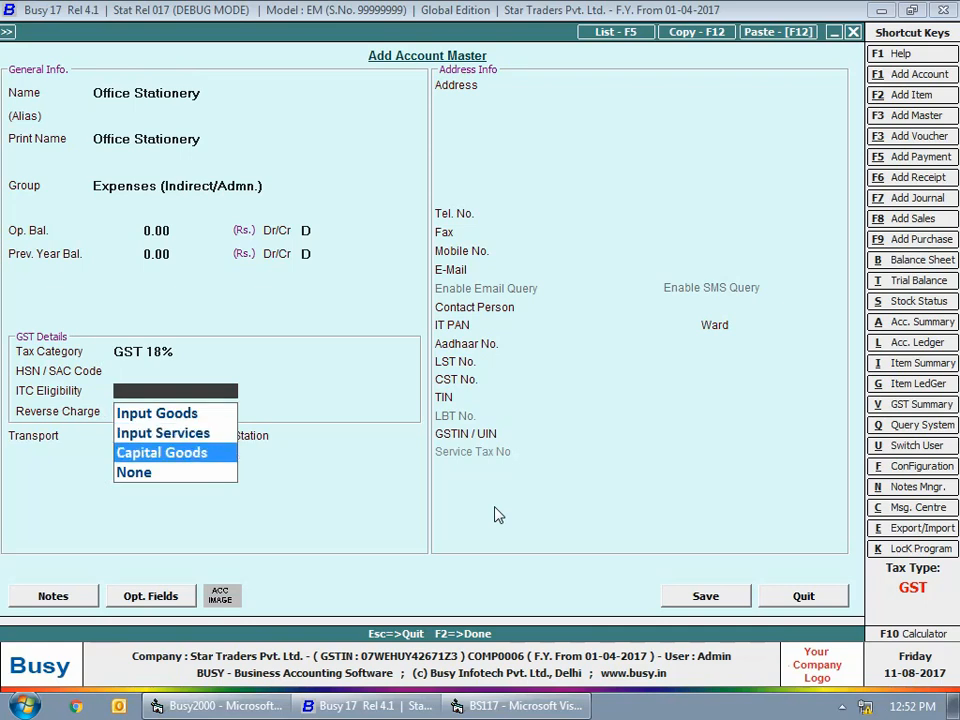
pyautogui.press('Up')
pyautogui.press('Up')
pyautogui.press('Up')
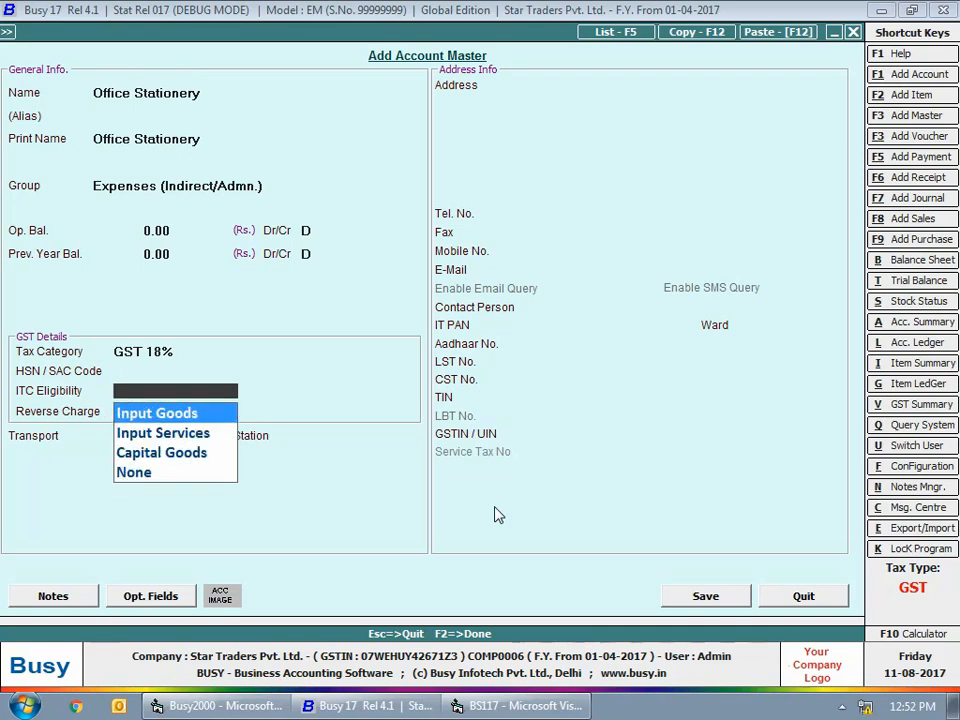
pyautogui.press('Return')
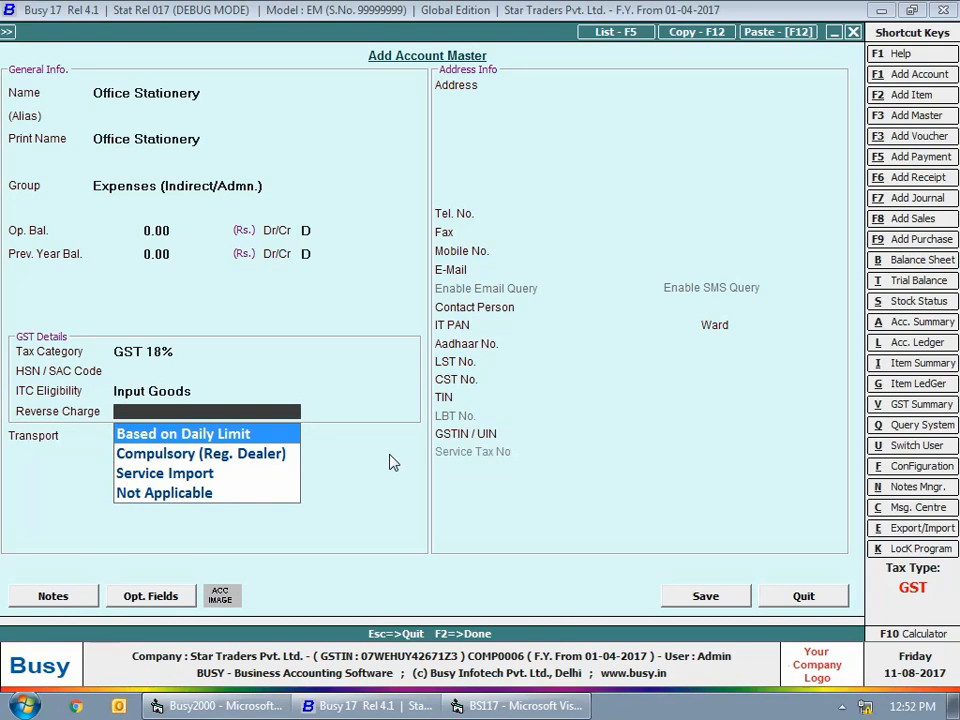
# - Set the reverse charge of Office Stationery to Based on Daily Limit and save the account
pyautogui.press('Down')
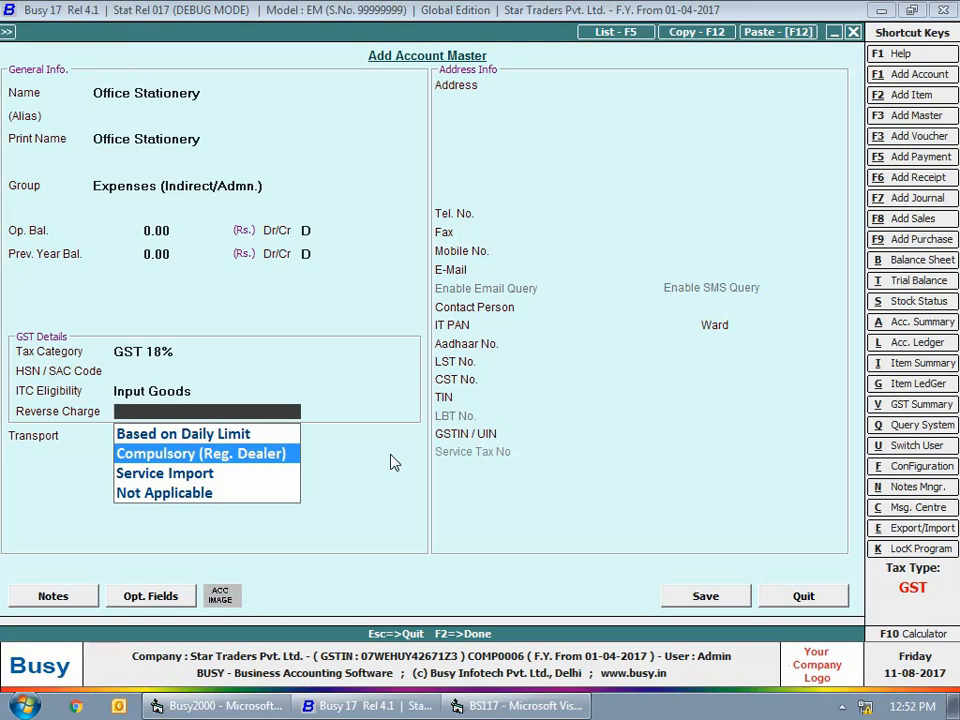
pyautogui.press('Down')
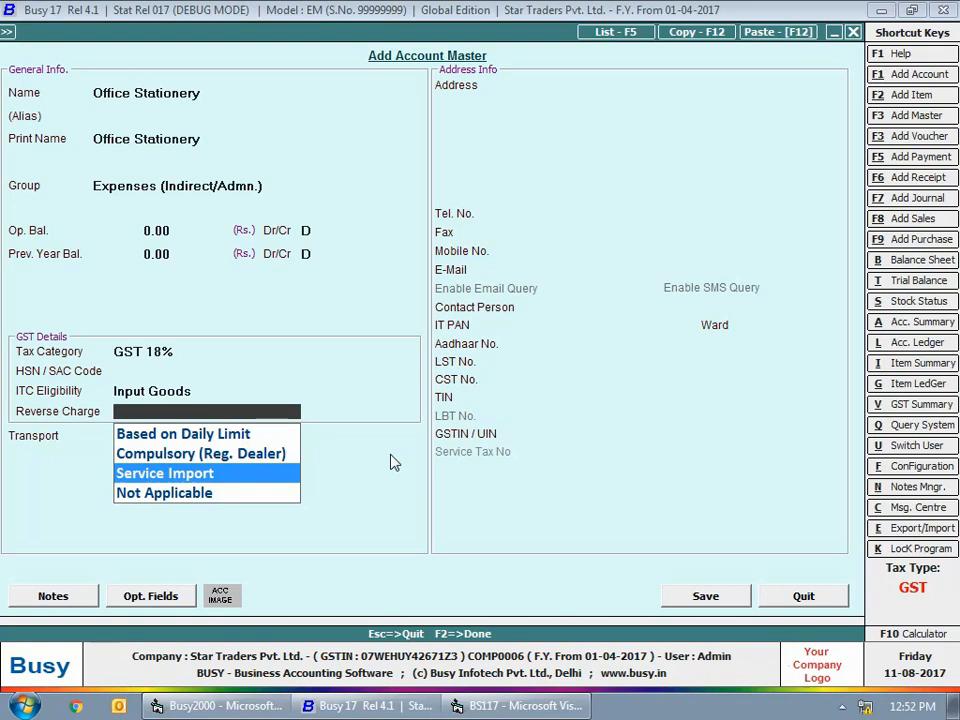
pyautogui.press('Down')
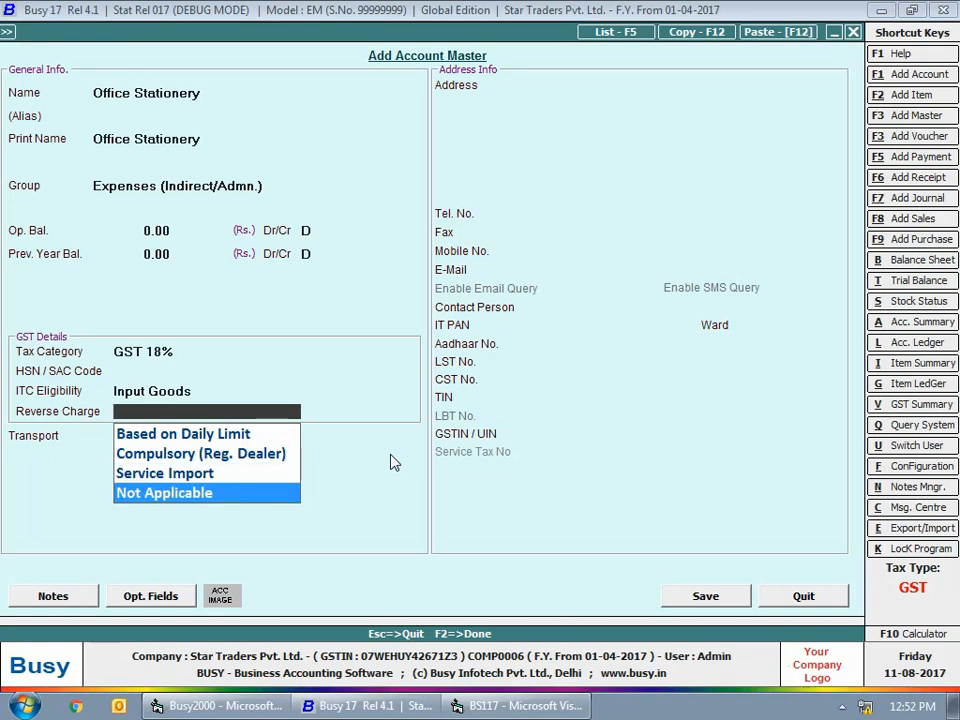
pyautogui.press('Up')
pyautogui.press('Up')
pyautogui.press('Up')
pyautogui.press('Return')
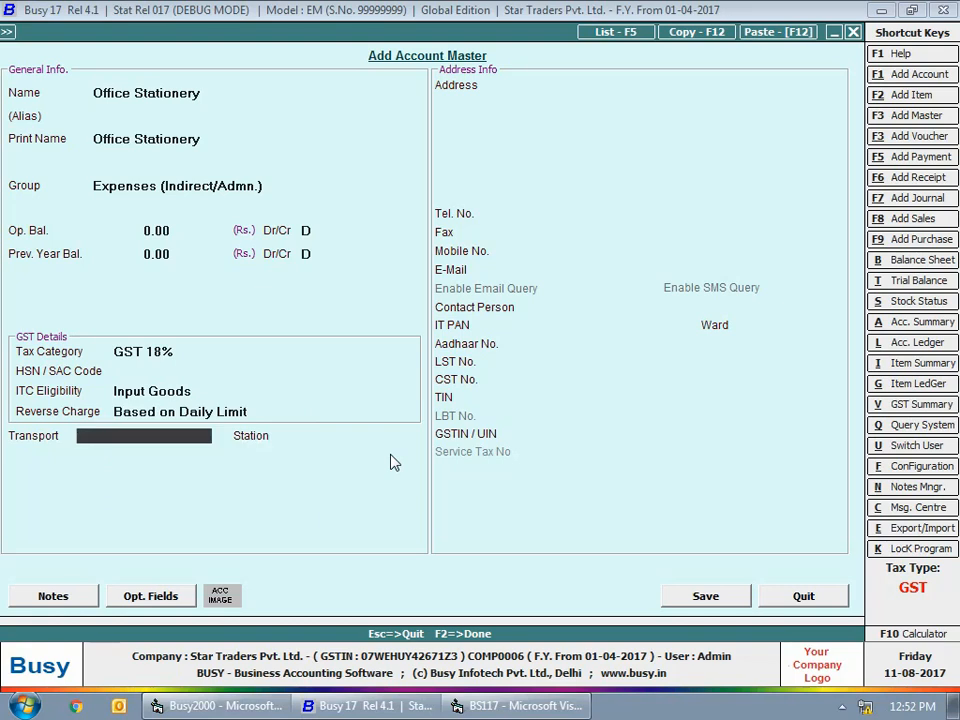
pyautogui.click(724, 599)
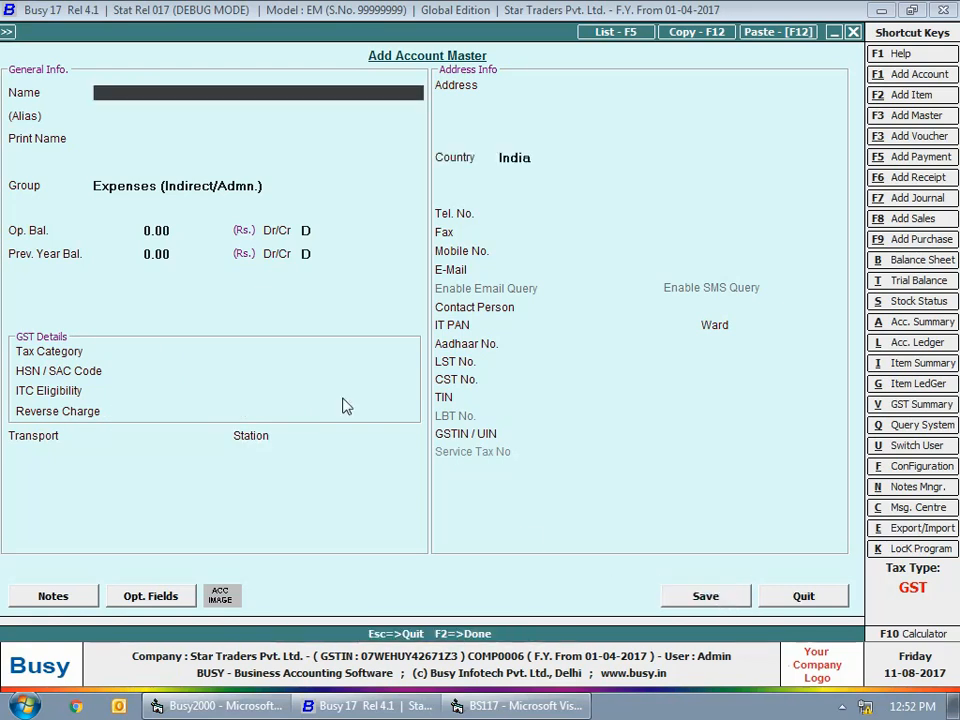
# - Name the new account Office Misc. Expense (Soaps, Phenyl), accepting the Expenses (Indirect/Admn.) group and zero balances
pyautogui.write('Office Misc. Exp')
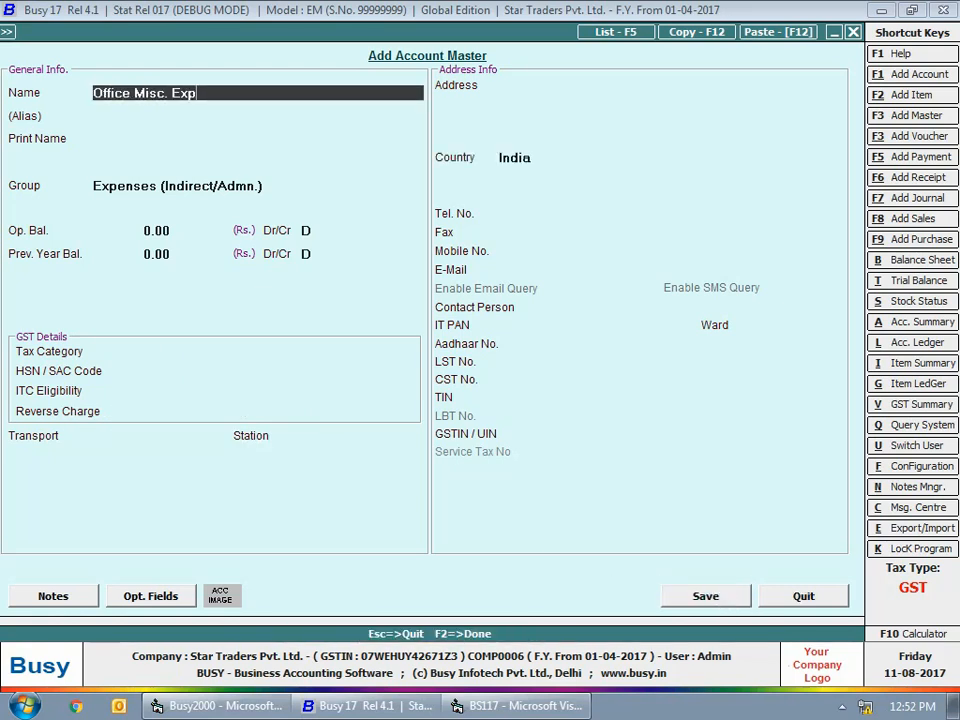
pyautogui.write('ense (Soaps, Phenyl)')
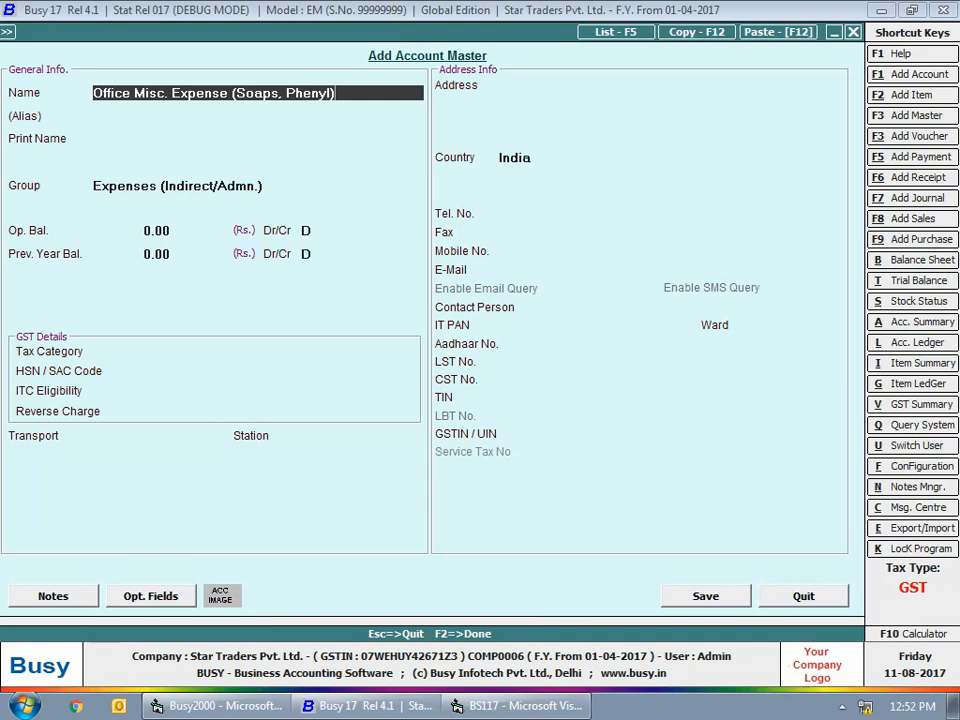
pyautogui.press('Return')
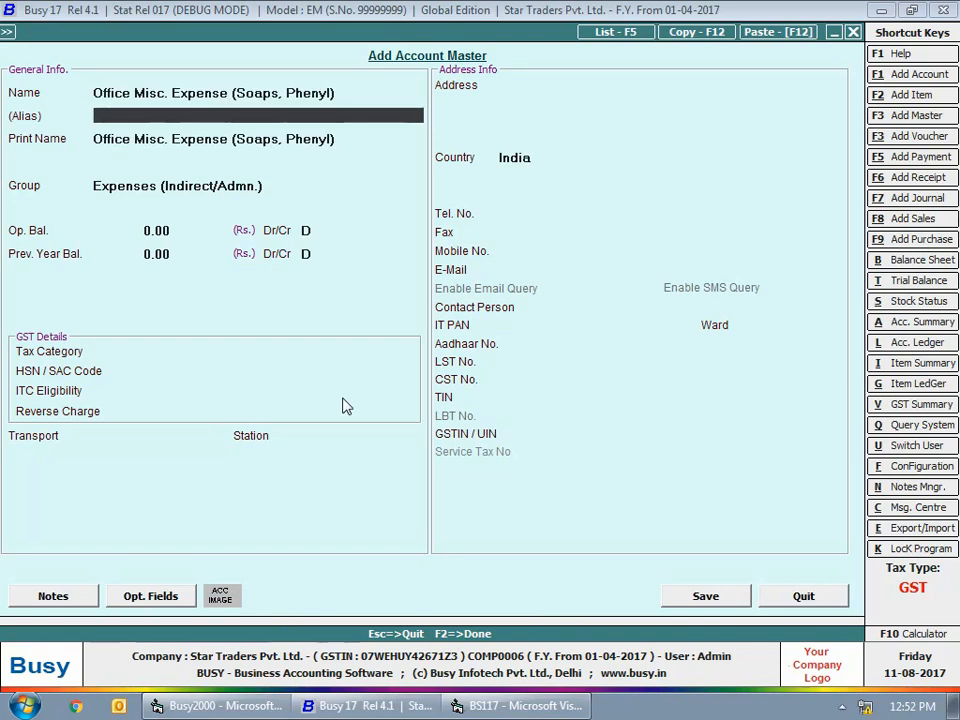
pyautogui.press('Return')
pyautogui.press('Return')
pyautogui.press('Return')
pyautogui.press('Return')
pyautogui.press('Return')
pyautogui.press('Return')
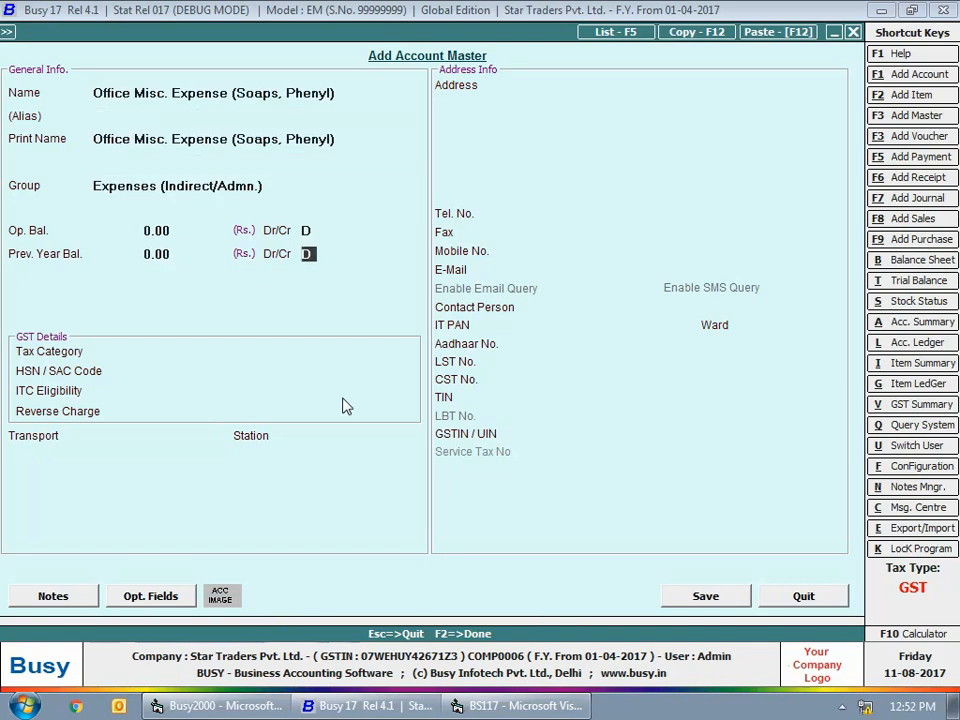
# - Save the miscellaneous expense account with tax category GST 18%, ITC eligibility Input Goods and reverse charge Based on Daily Limit
pyautogui.write('gst')
pyautogui.press('Return')
pyautogui.press('Return')
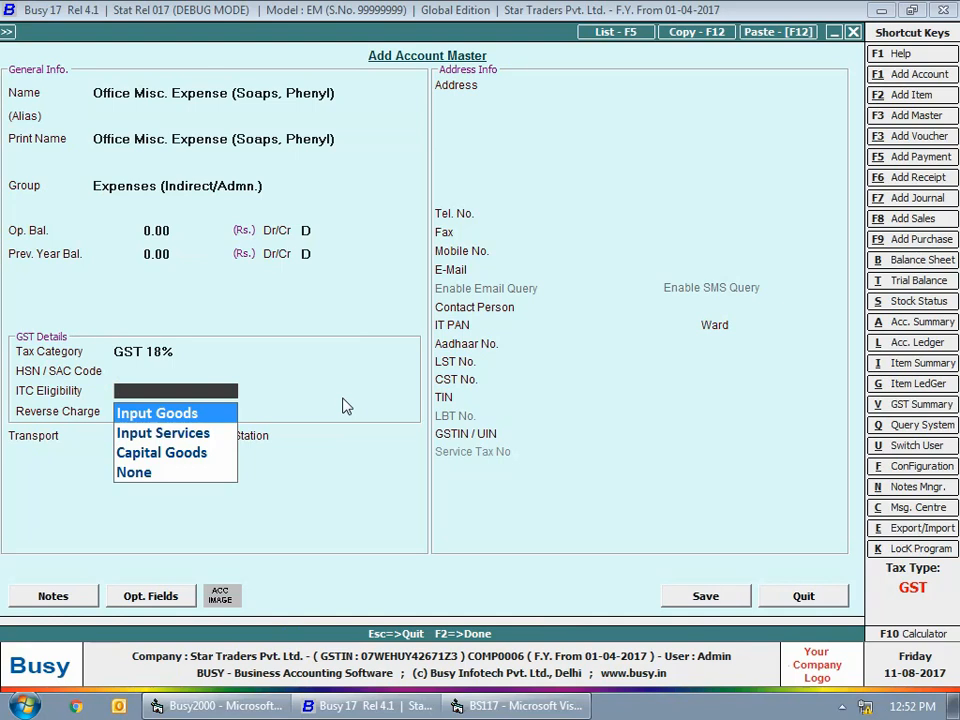
pyautogui.press('Return')
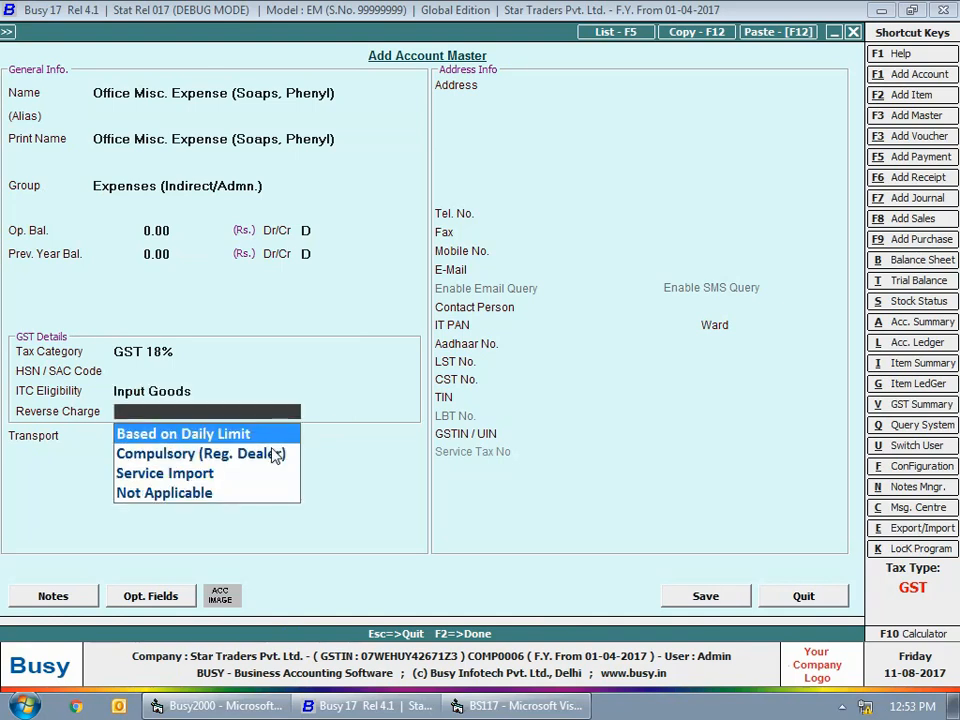
pyautogui.press('Return')
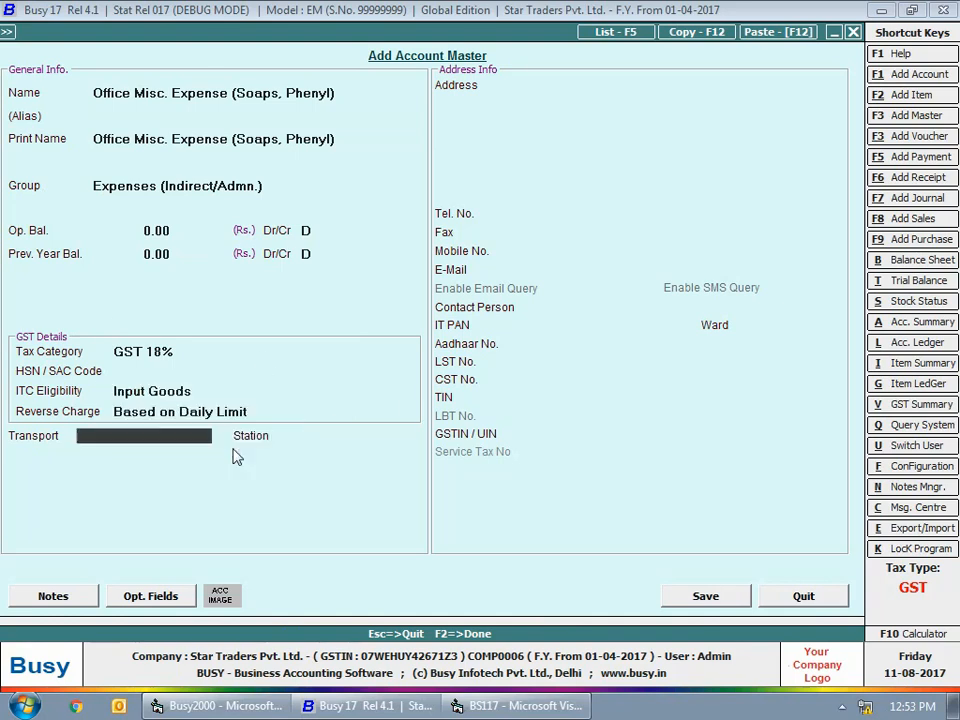
pyautogui.click(735, 597)
# - Name the next account Food & Beverages, accepting the Expenses (Indirect/Admn.) group and zero balances
pyautogui.write('Food & Beverages')
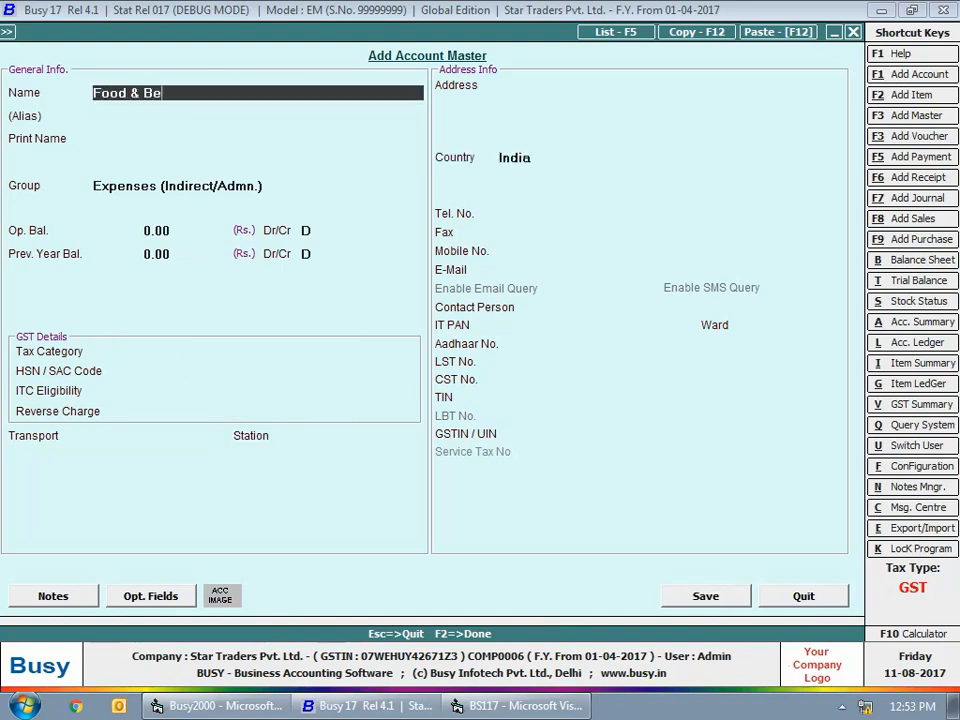
pyautogui.press('Return')
pyautogui.press('Return')
pyautogui.press('Return')
pyautogui.press('Return')
pyautogui.press('Return')
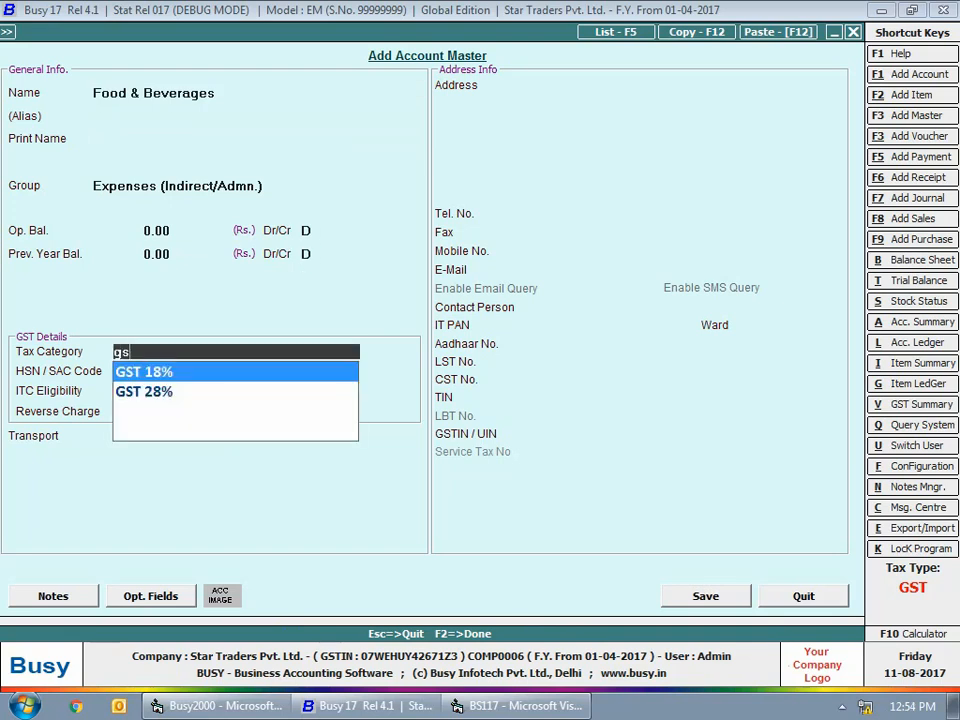
# - Save the Food & Beverages account with tax category GST 28%, ITC eligibility None and reverse charge Based on Daily Limit
pyautogui.press('Down')
pyautogui.press('Return')
pyautogui.press('Return')
pyautogui.press('Down')
pyautogui.press('Down')
pyautogui.press('Down')
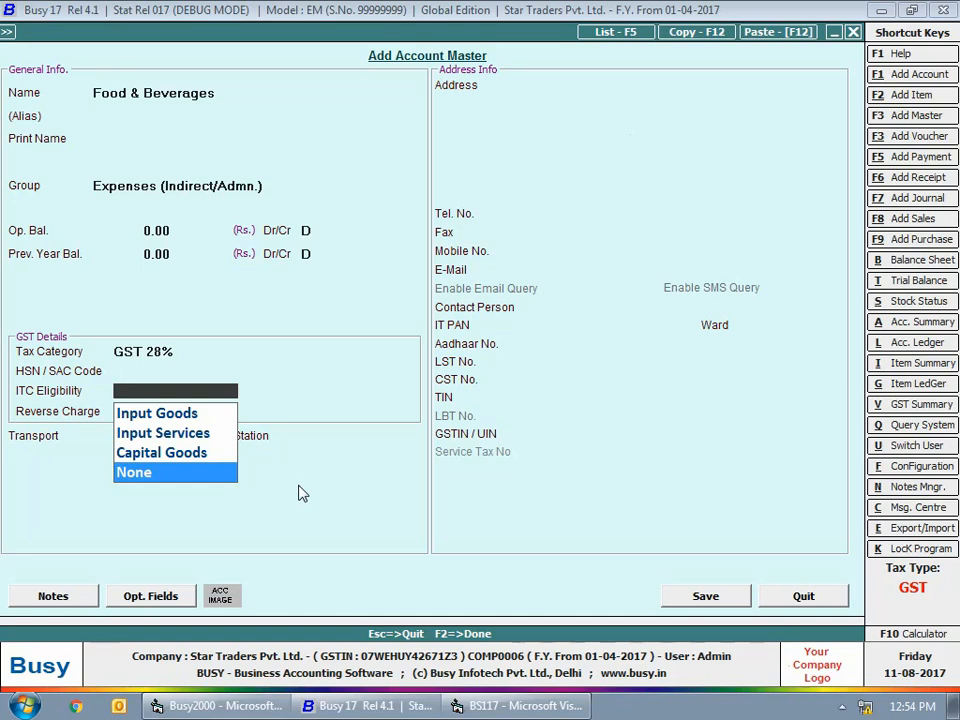
pyautogui.press('Return')
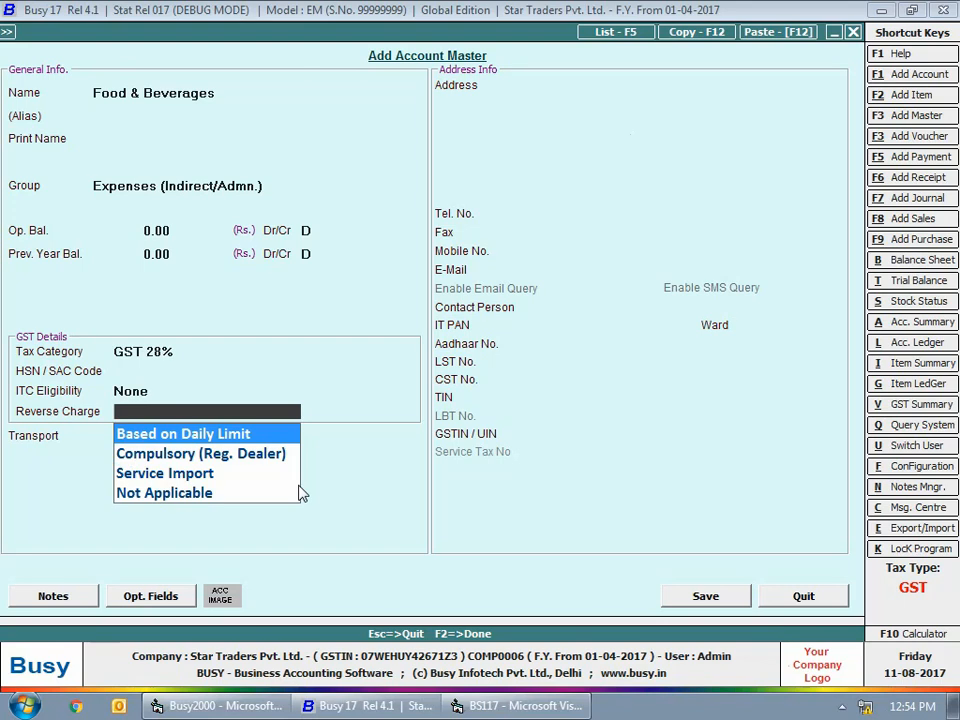
pyautogui.press('Return')
pyautogui.click(714, 598)
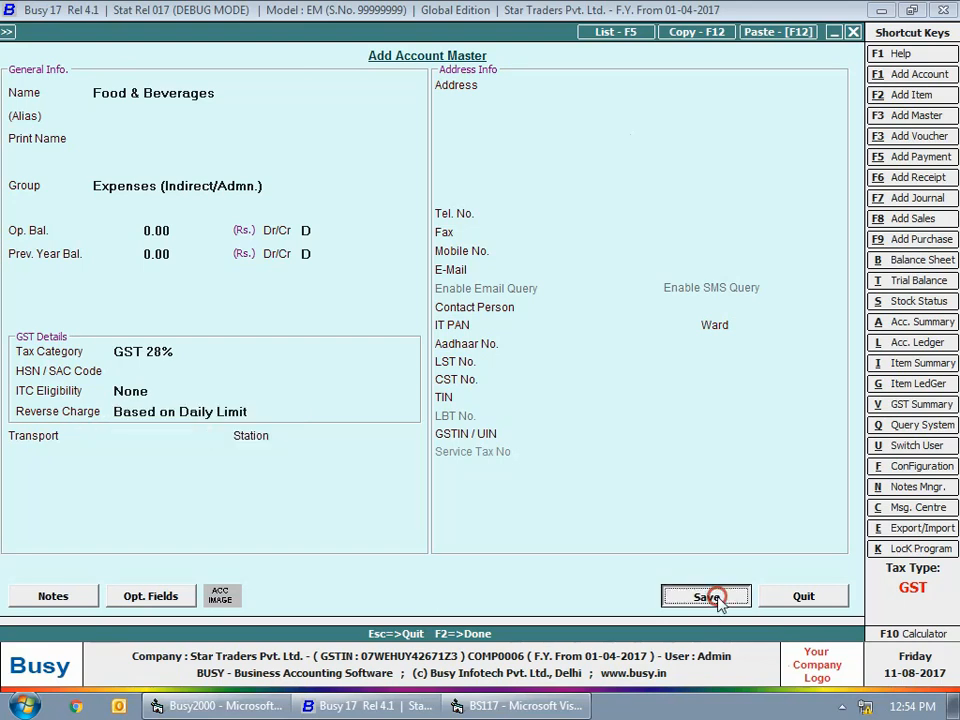
# - Name the next account Telephone (Mobile) Expense and set its tax category to Services 18%
pyautogui.write('Telephone (Mo')
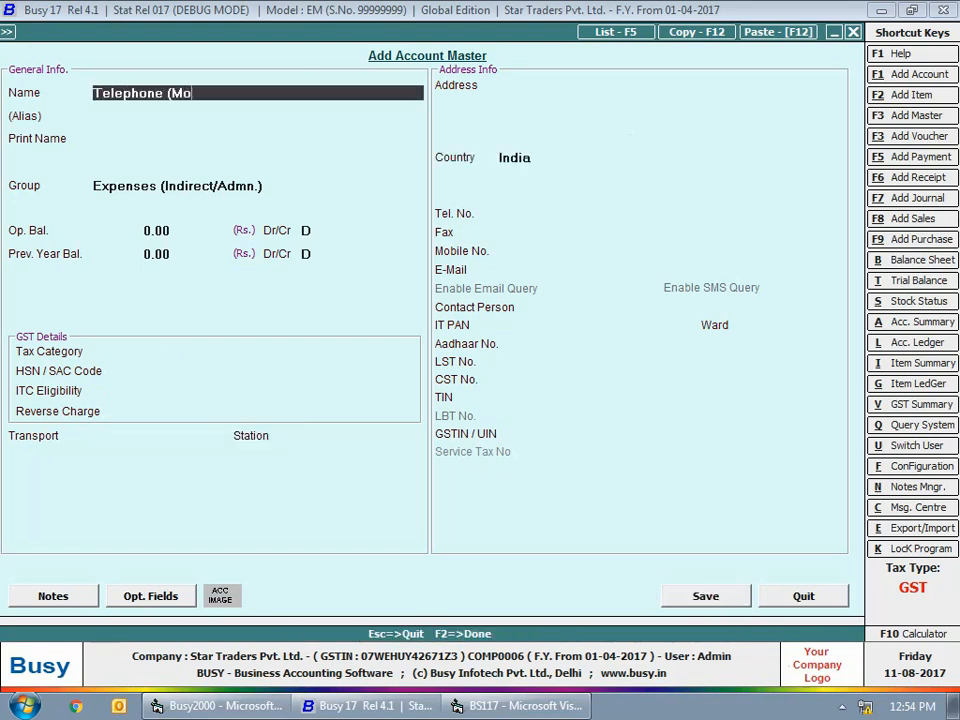
pyautogui.write('bile) Expense')
pyautogui.press('Return')
pyautogui.press('Return')
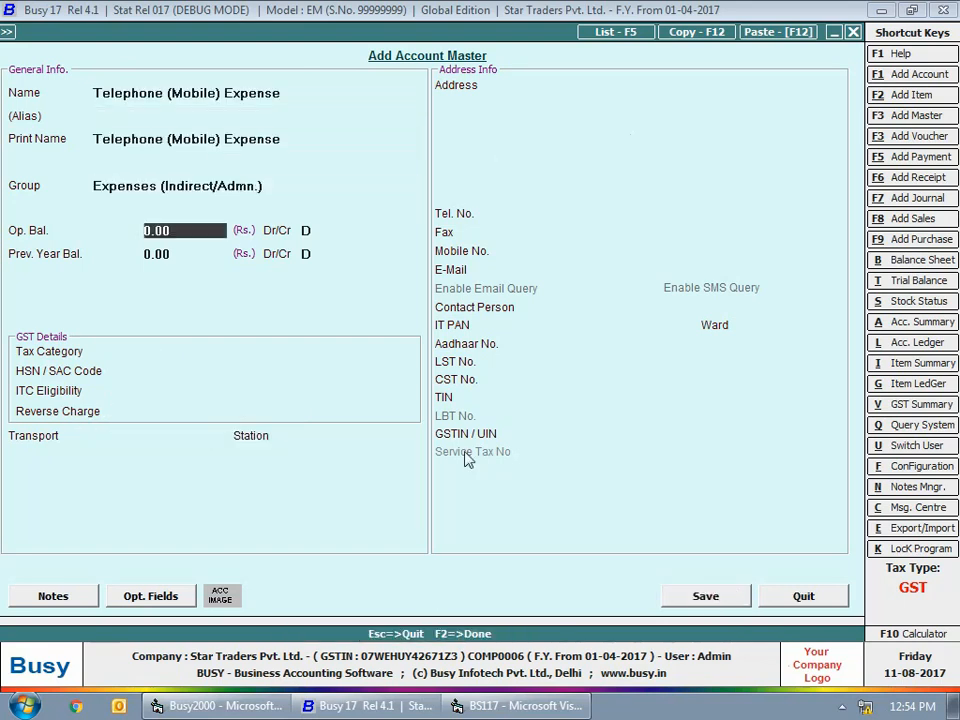
pyautogui.press('Return')
pyautogui.press('Return')
pyautogui.press('Return')
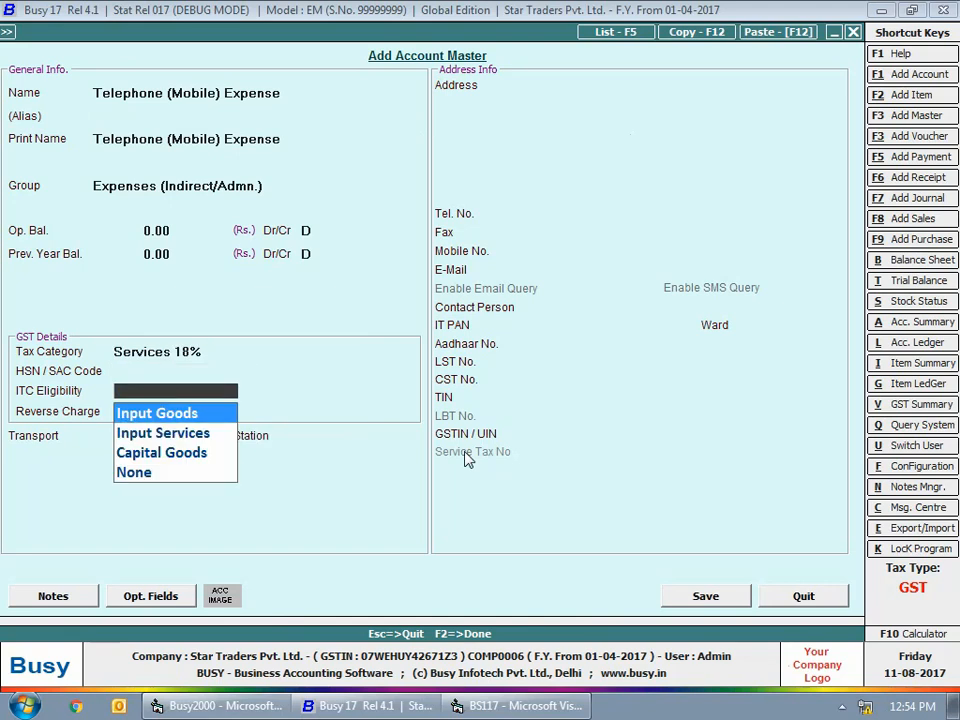
# - Set the telephone account's ITC eligibility to Input Services and reverse charge to Based on Daily Limit, and save it
pyautogui.press('Down')
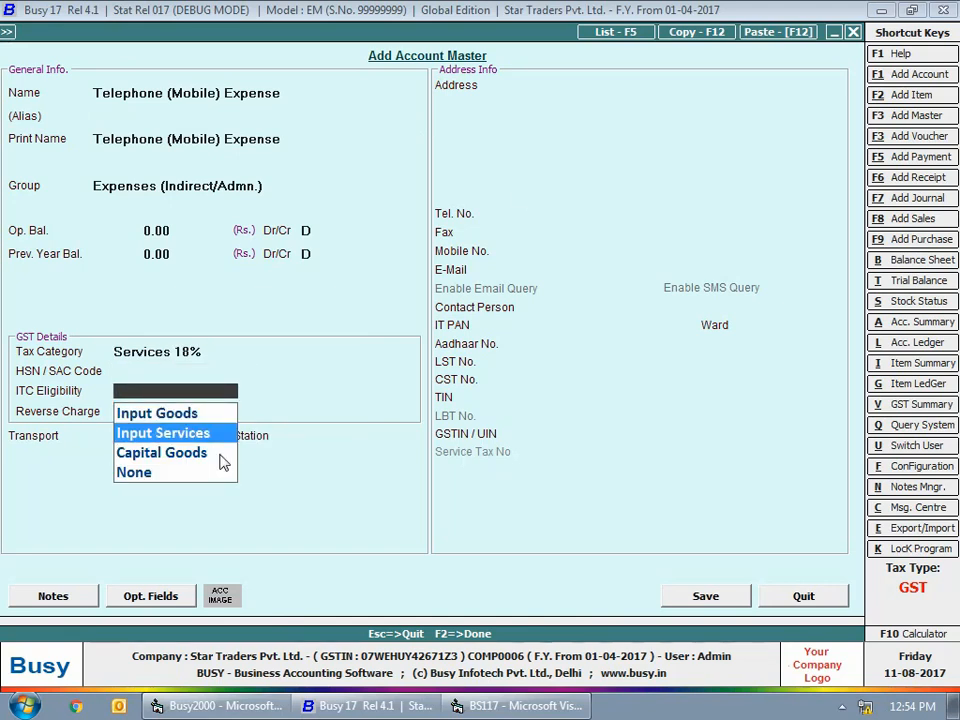
pyautogui.press('Return')
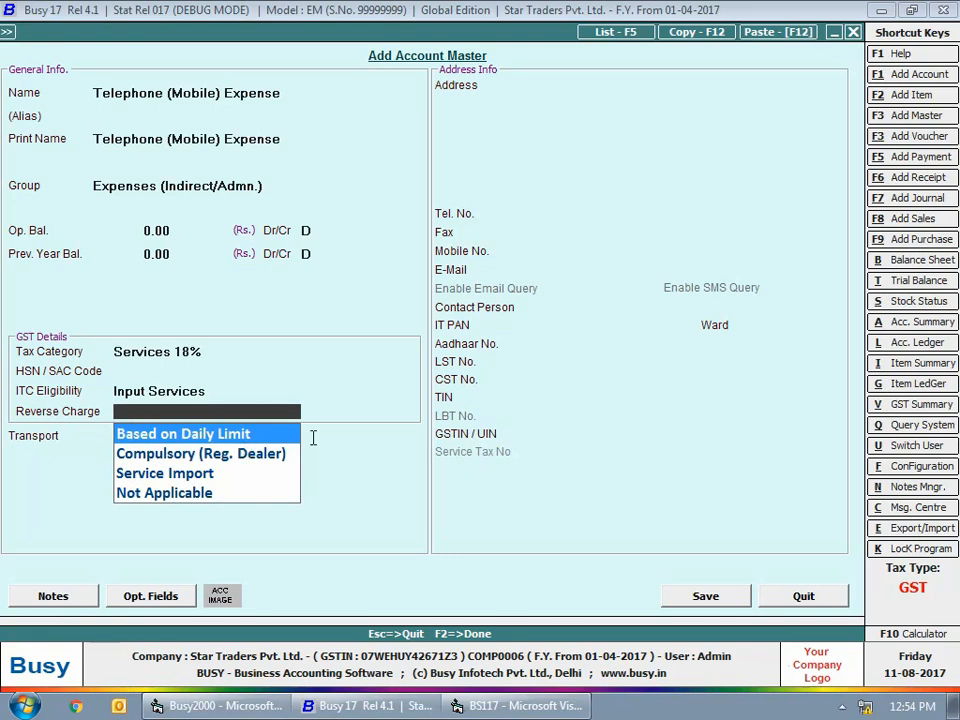
pyautogui.press('Return')
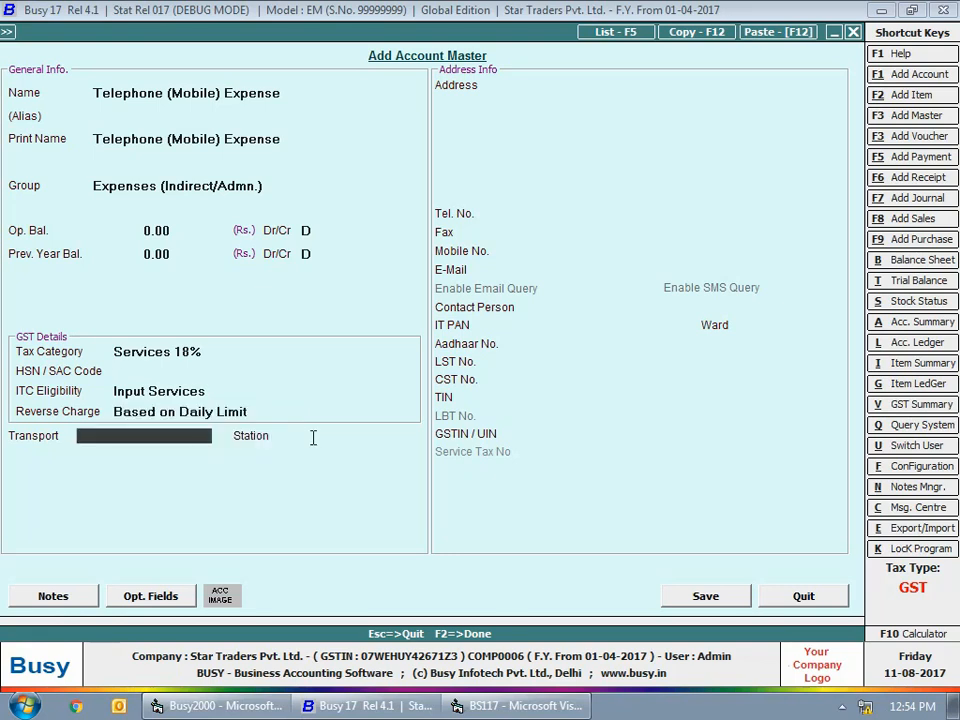
pyautogui.click(705, 598)
# - Name the next account Car Servicing Expense under Expenses (Indirect/Admn.) and set its tax category to Services 18%
pyautogui.write('Car Servicing Expense')
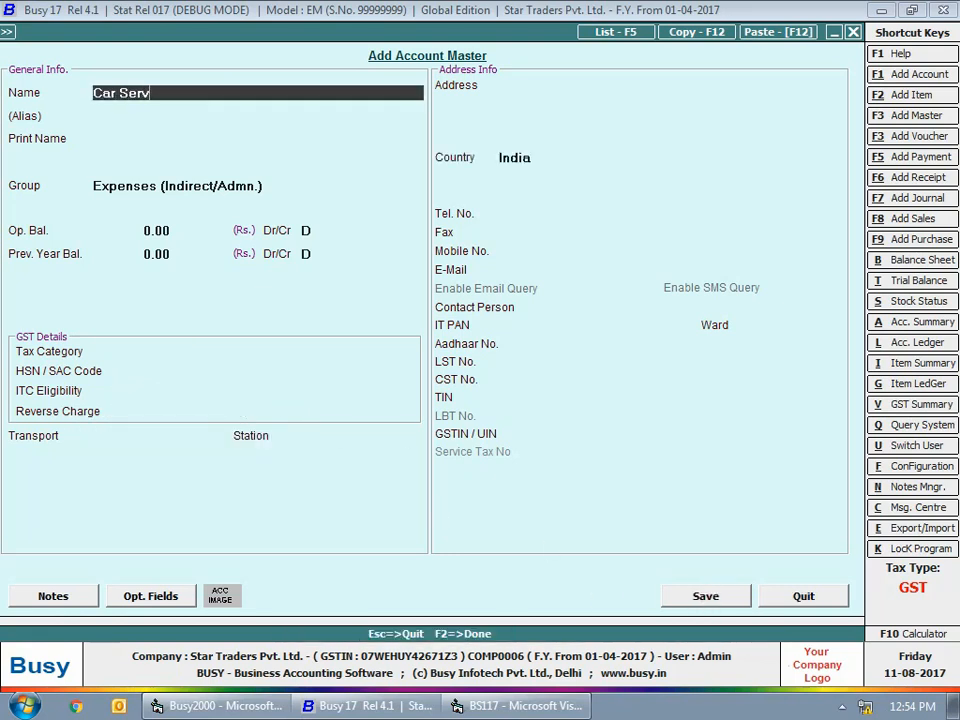
pyautogui.press('Return')
pyautogui.press('Return')
pyautogui.press('Return')
pyautogui.press('Return')
pyautogui.press('Return')
pyautogui.press('Return')
pyautogui.press('Return')
pyautogui.press('Return')
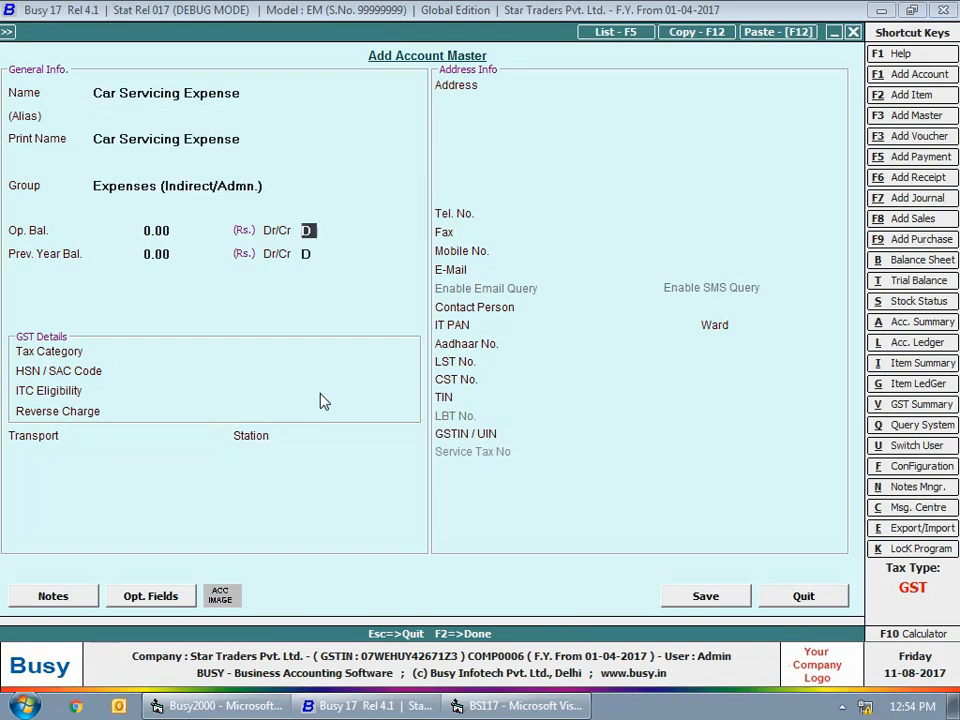
pyautogui.write('ser')
pyautogui.press('Return')
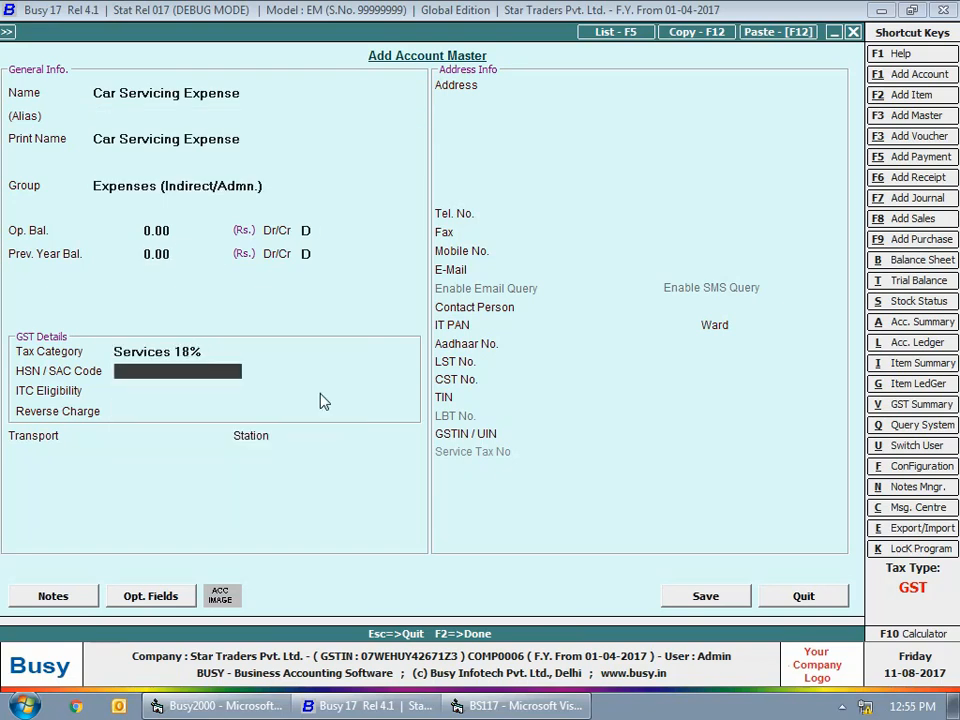
# - Set the car servicing account's ITC eligibility to Input Services and reverse charge to Based on Daily Limit, and save it
pyautogui.press('Return')
pyautogui.press('Down')
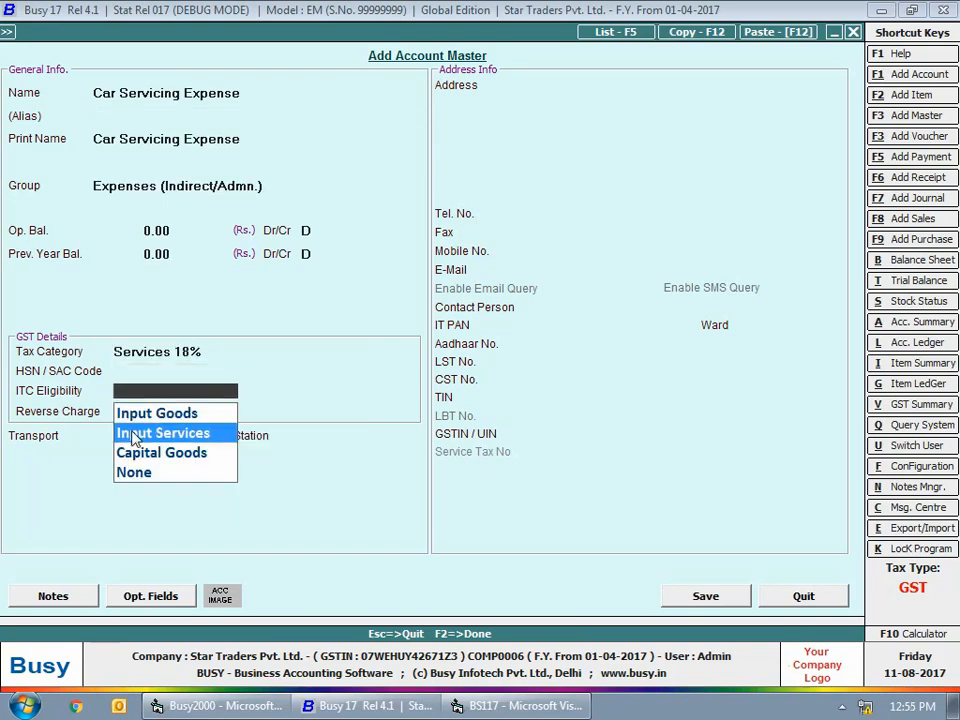
pyautogui.press('Return')
pyautogui.press('Return')
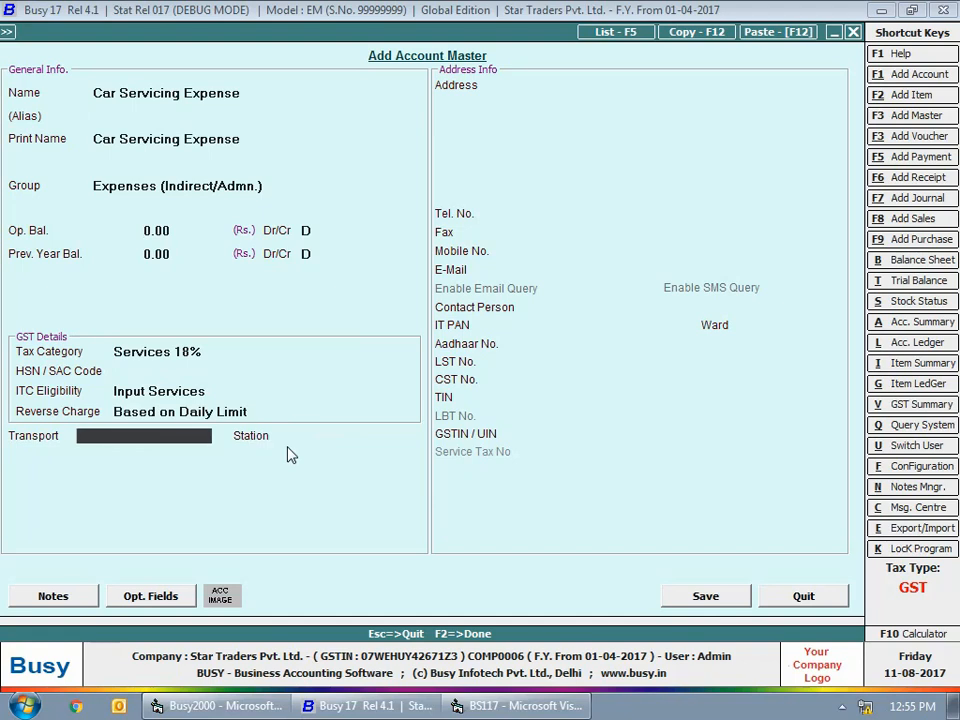
pyautogui.click(703, 598)
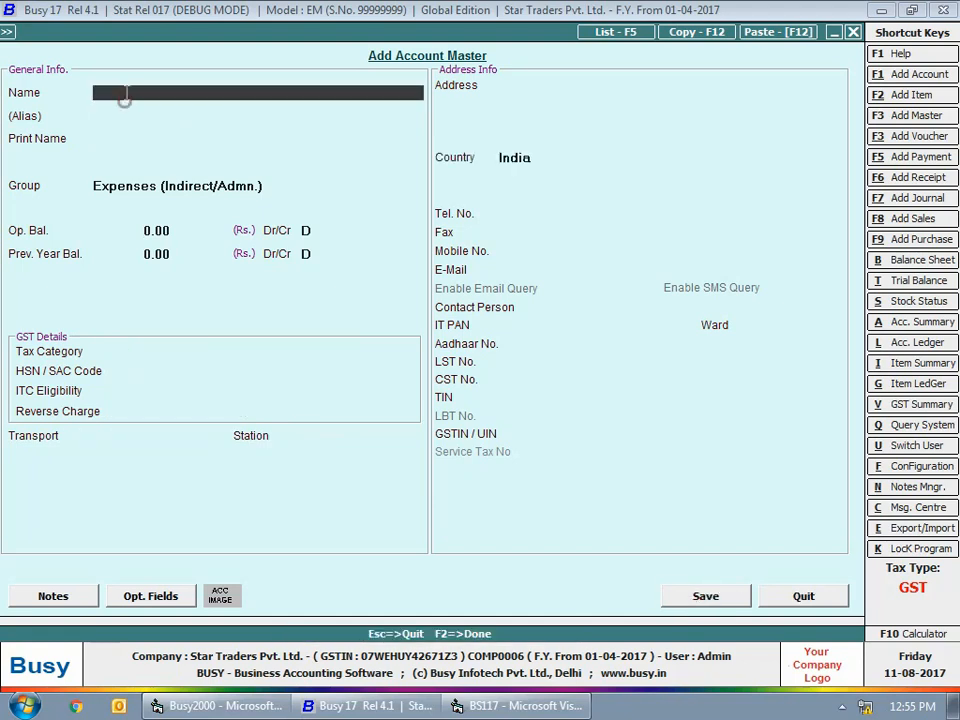
# - Name the next account Transportation Charges (Regd.) under Expenses (Indirect/Admn.) and set its tax category to Services 18%
pyautogui.write('Transportation Charges (Regd.)')
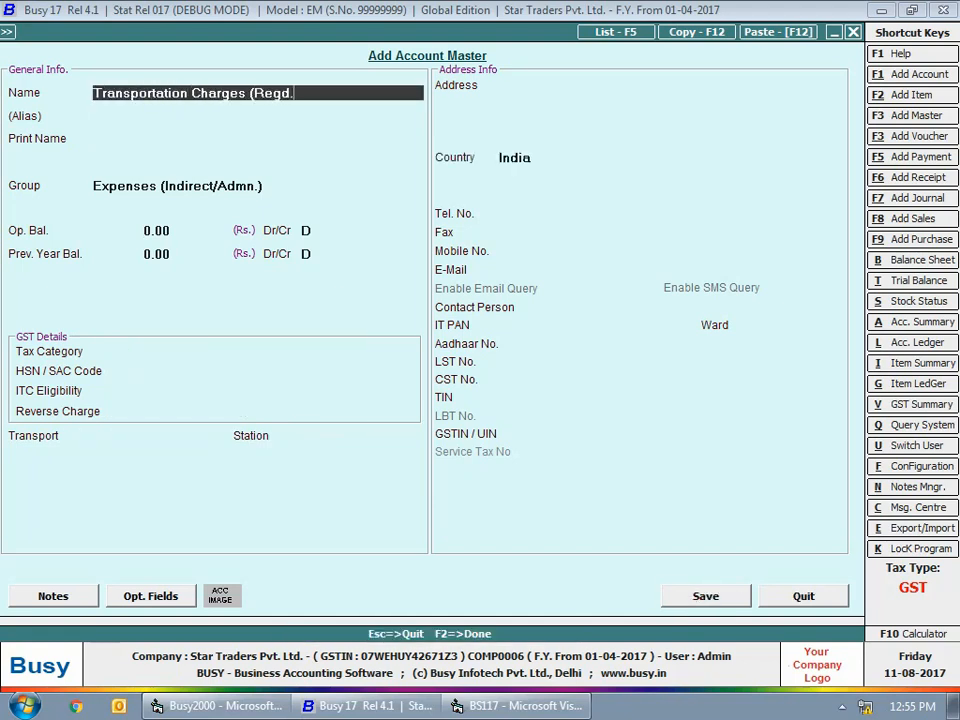
pyautogui.press('Return')
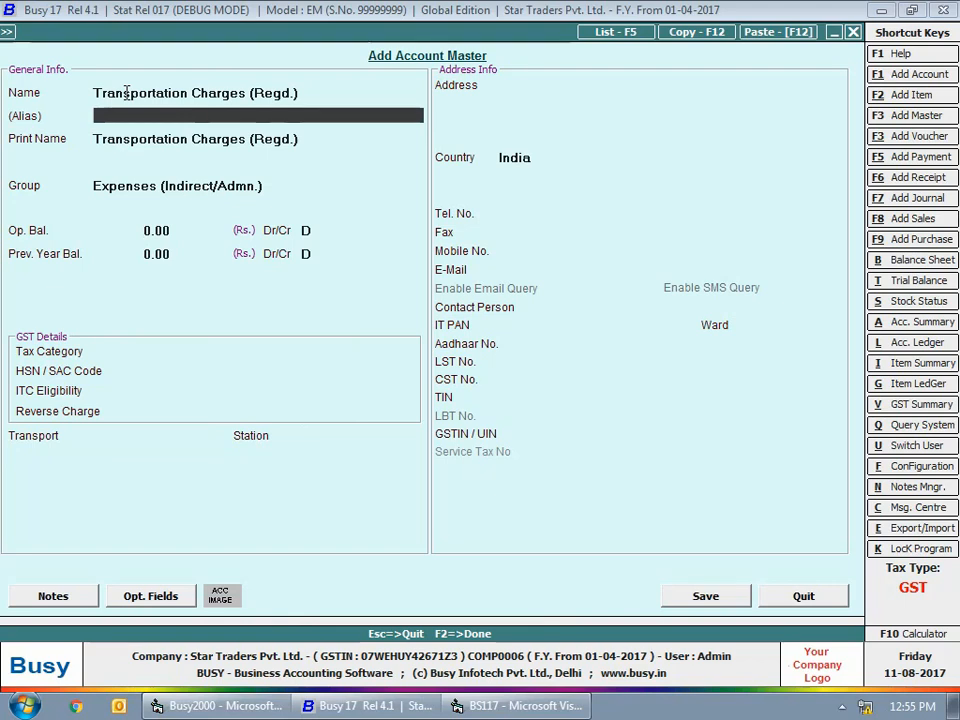
pyautogui.press('Return')
pyautogui.press('Return')
pyautogui.press('Return')
pyautogui.press('Return')
pyautogui.press('Return')
pyautogui.press('Return')
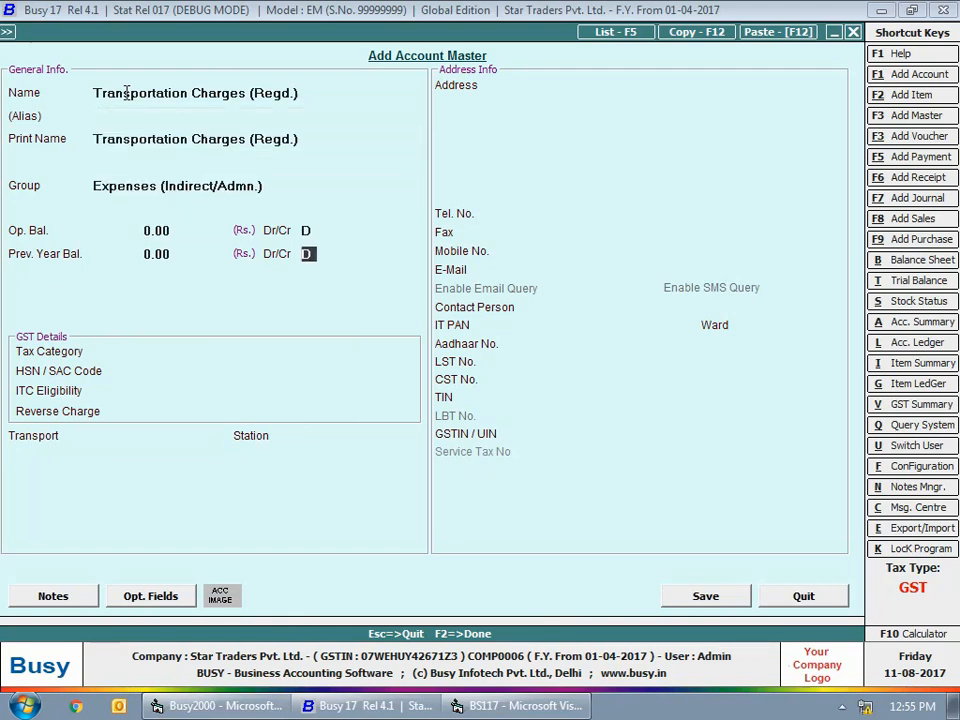
pyautogui.write('ser')
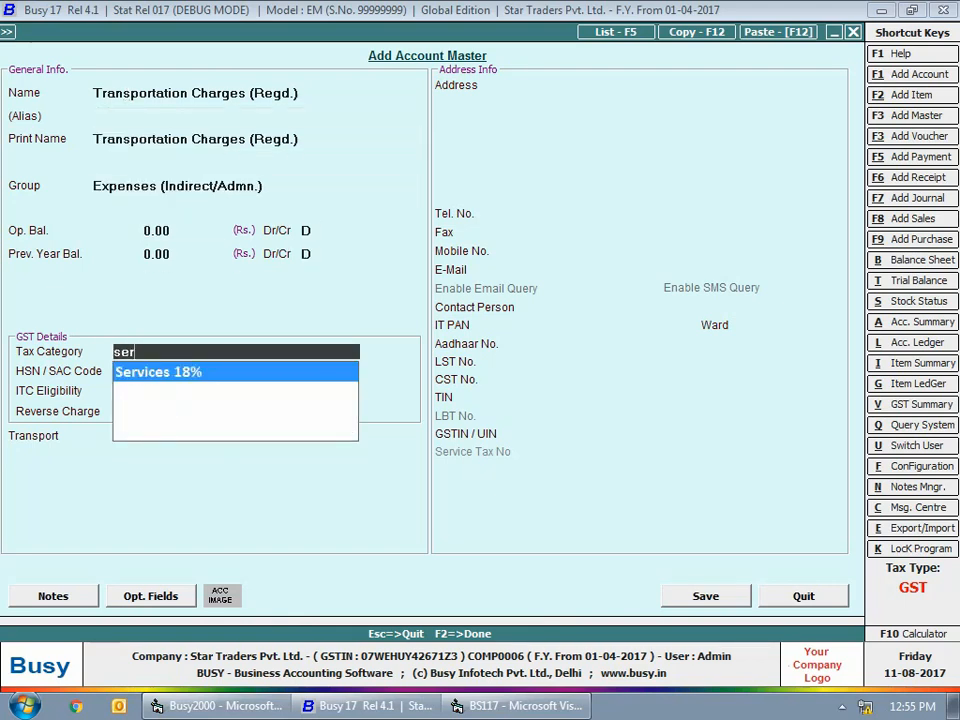
pyautogui.press('Return')
# - Set the registered transportation account's ITC eligibility to Input Services and reverse charge to Compulsory (Reg. Dealer), and save it
pyautogui.press('Return')
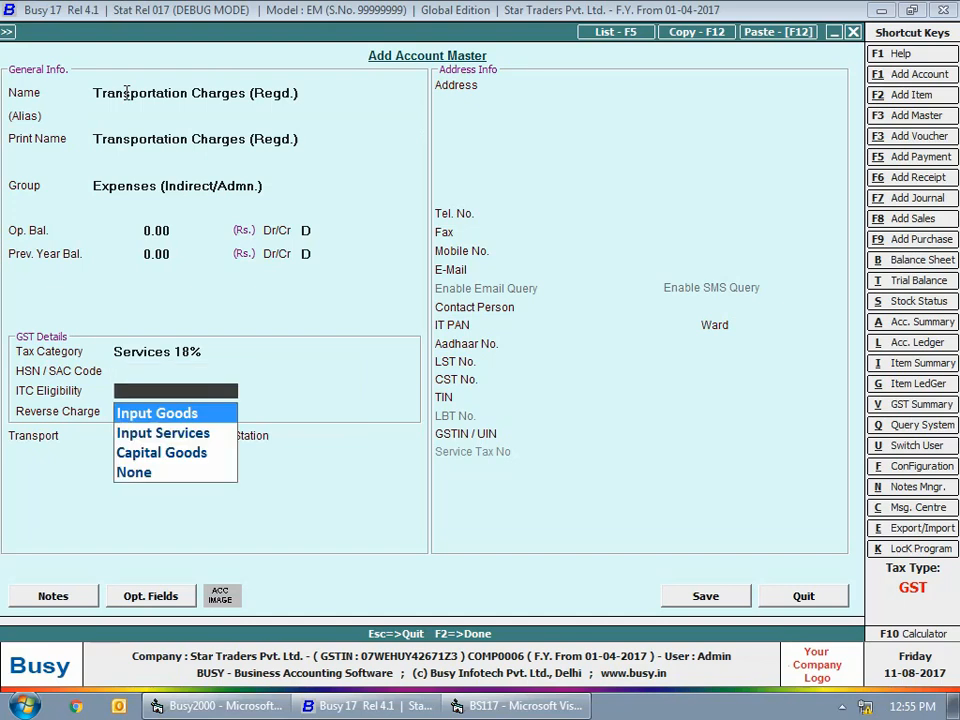
pyautogui.press('Down')
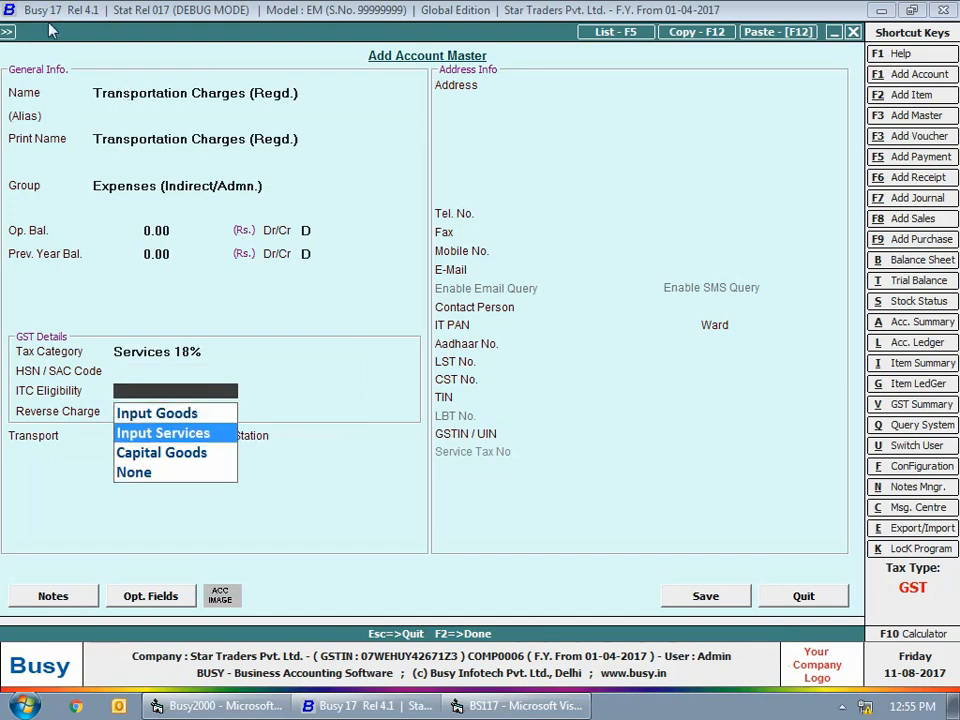
pyautogui.press('Return')
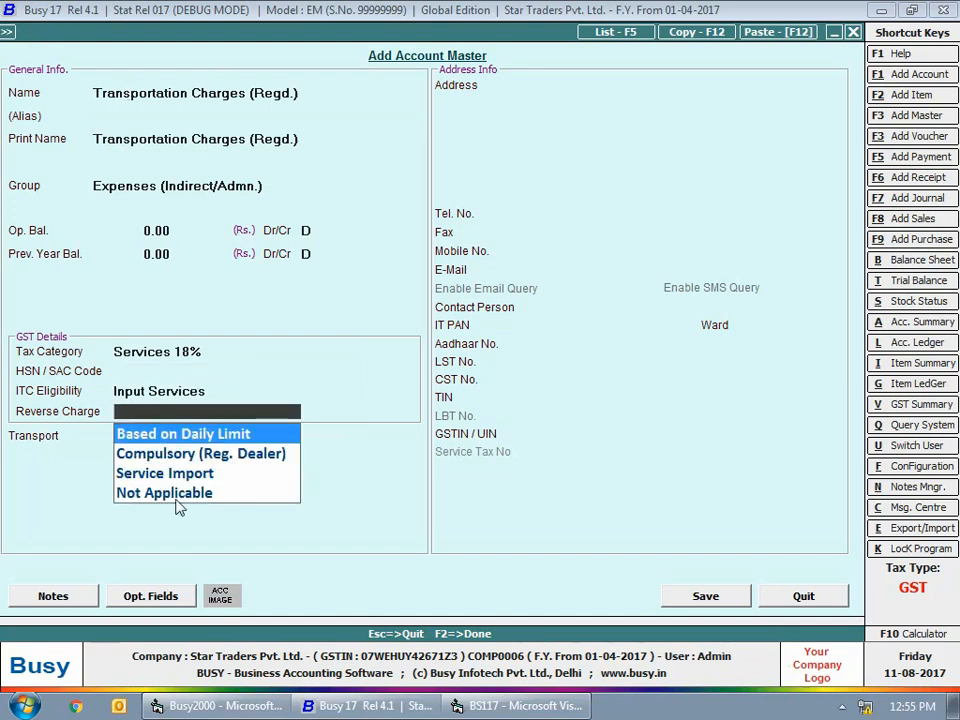
pyautogui.press('Down')
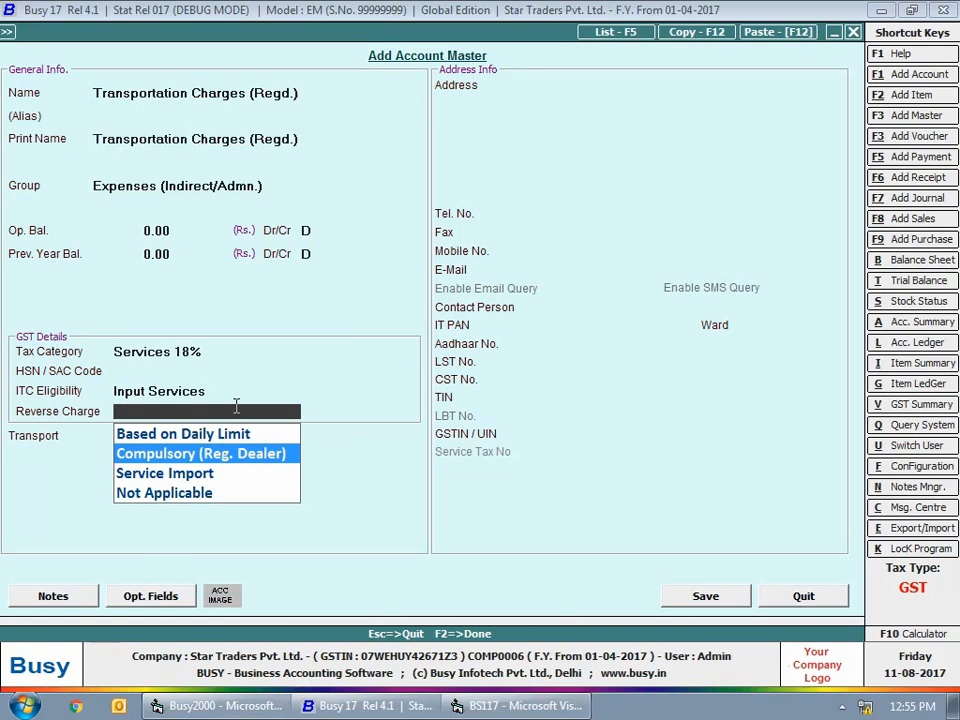
pyautogui.press('Return')
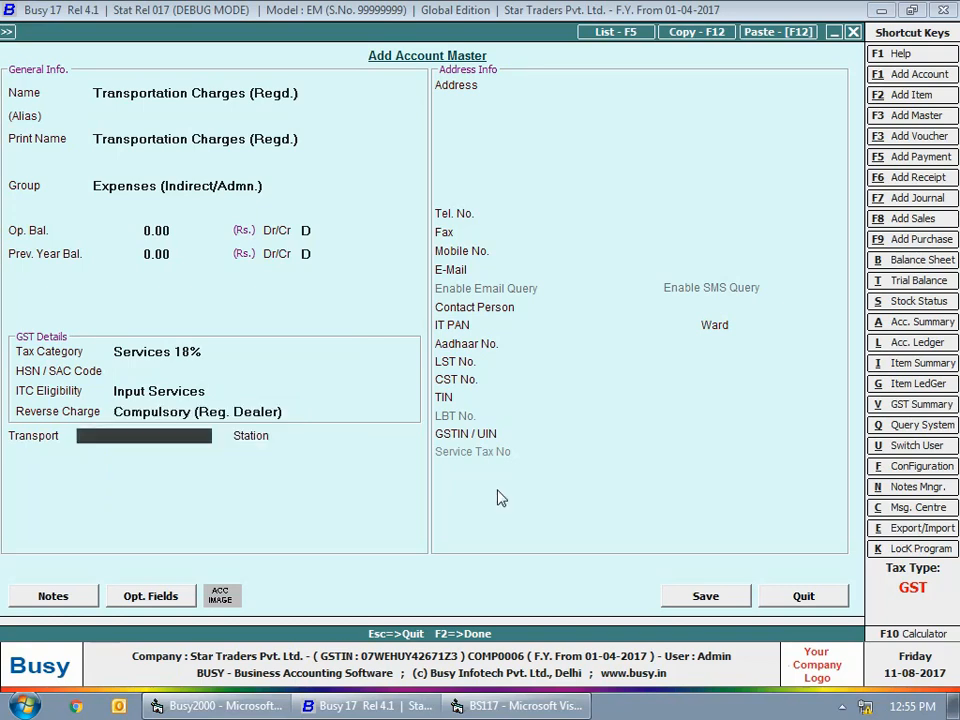
pyautogui.click(704, 598)
# - Name the next account Tranportation Charges (Un Regd.) under Expenses (Indirect/Admn.) and set its tax category to Services 18%
pyautogui.write('Tranportation')
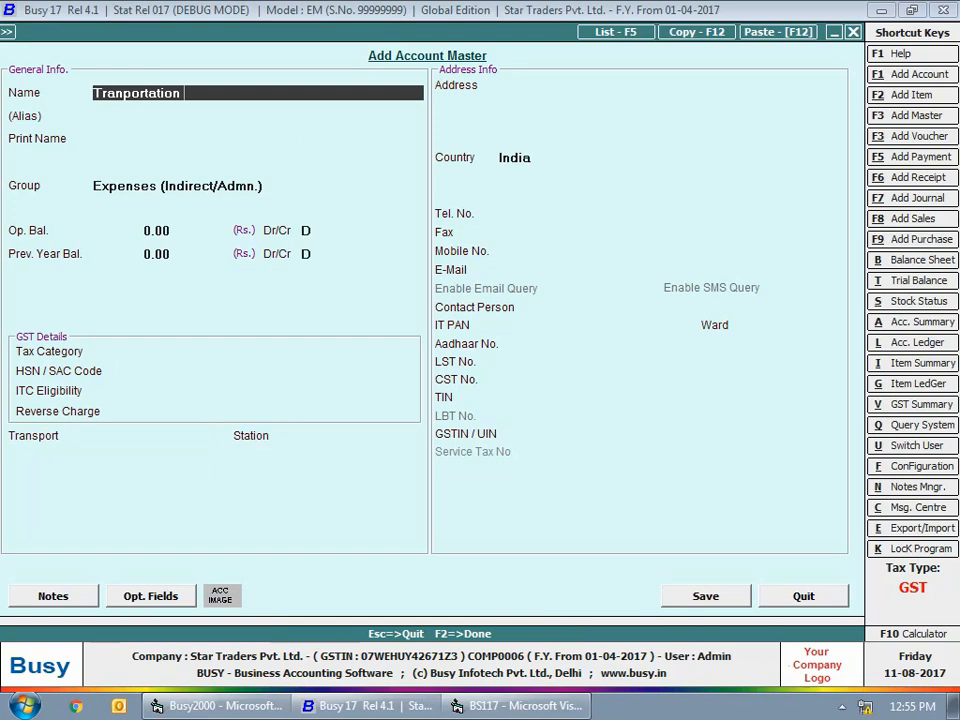
pyautogui.write(' Charges (Un regd.)')
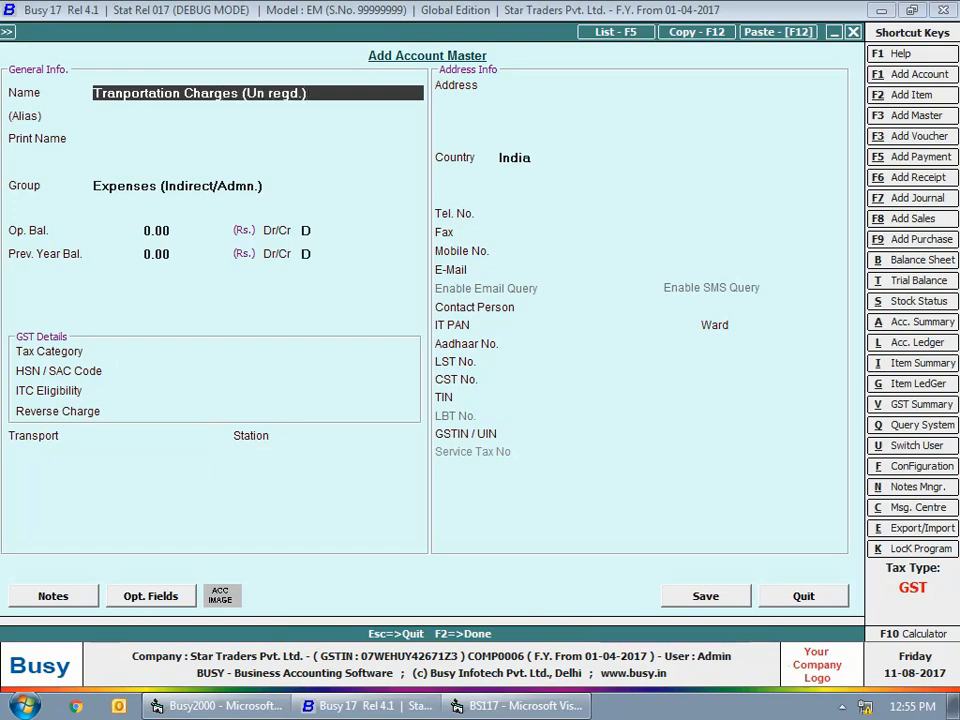
pyautogui.press('Return')
pyautogui.press('Return')
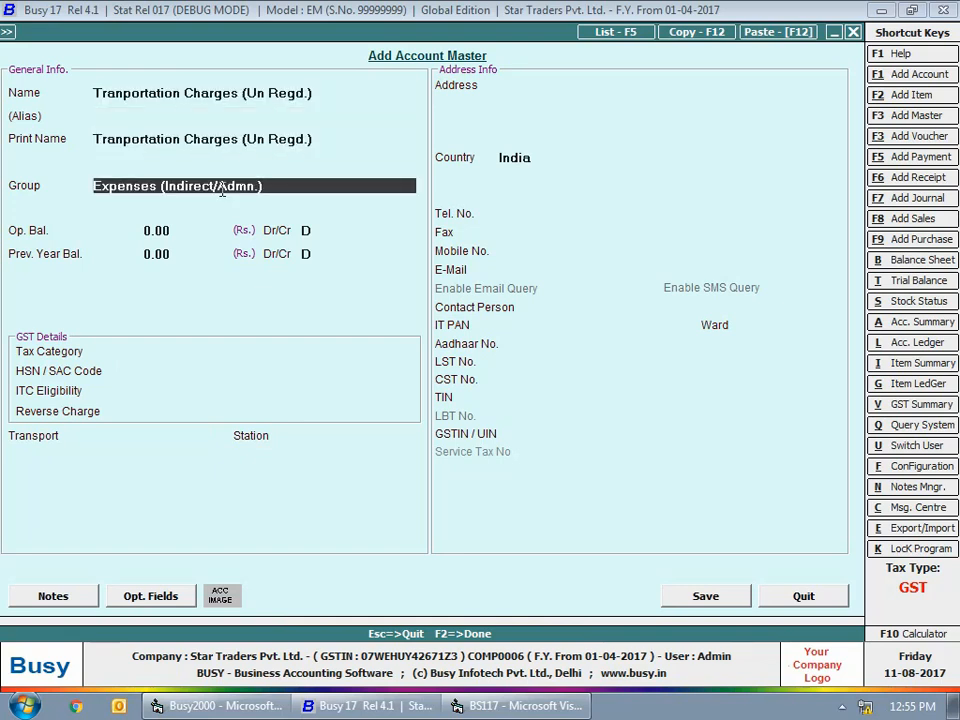
pyautogui.press('Return')
pyautogui.press('Return')
pyautogui.press('Return')
pyautogui.press('Return')
pyautogui.write('se')
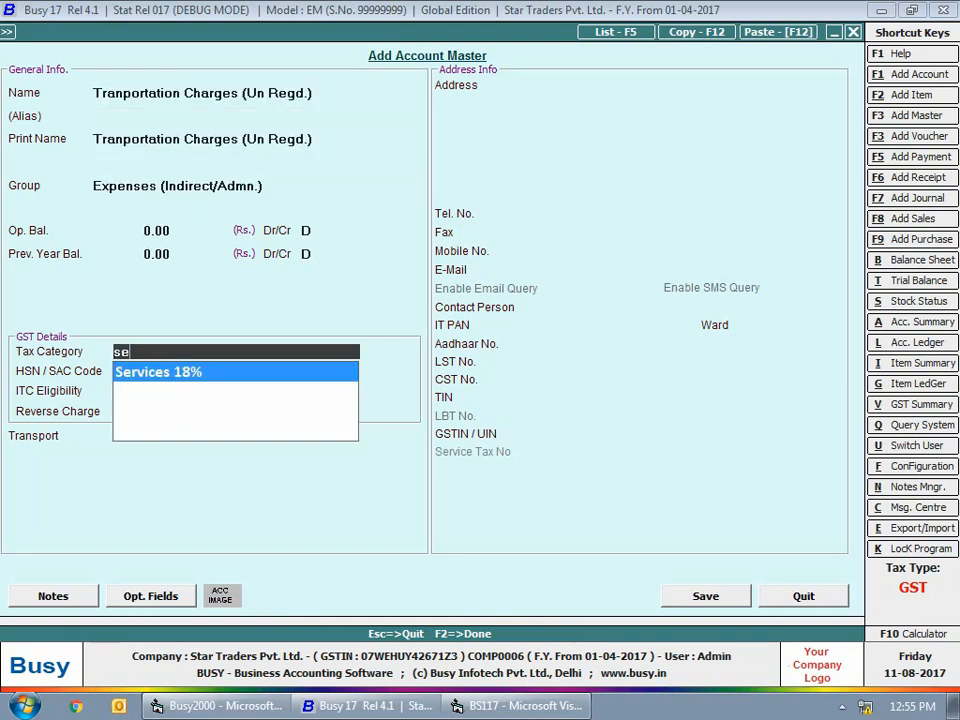
pyautogui.write('r')
pyautogui.press('Return')
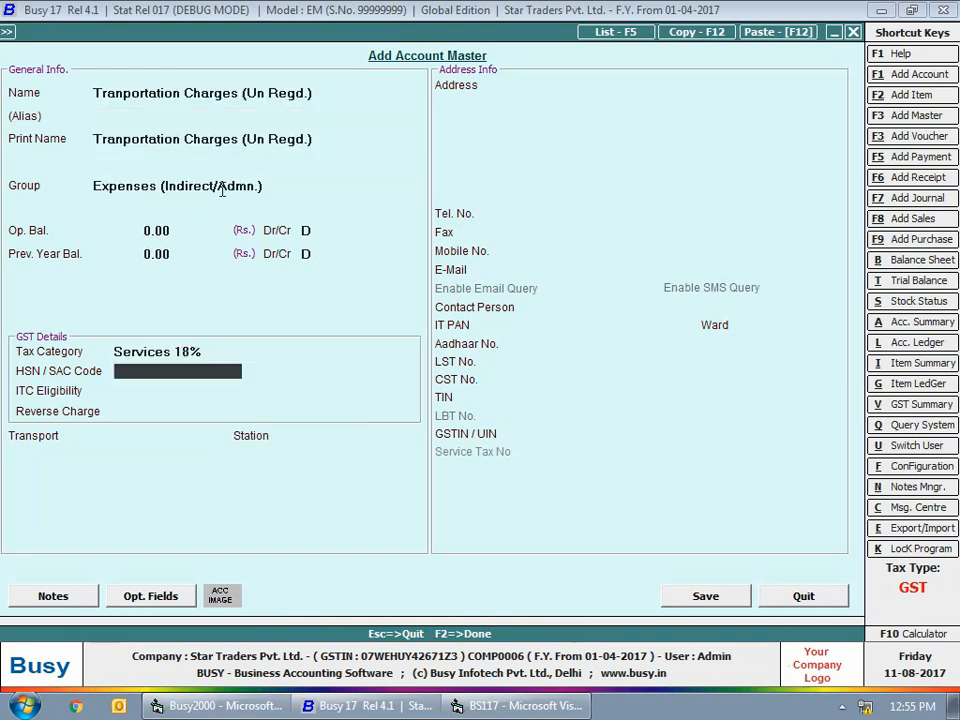
# - Save the unregistered transportation account with ITC eligibility Input Services and reverse charge Based on Daily Limit, and leave account creation
pyautogui.press('Return')
pyautogui.press('Down')
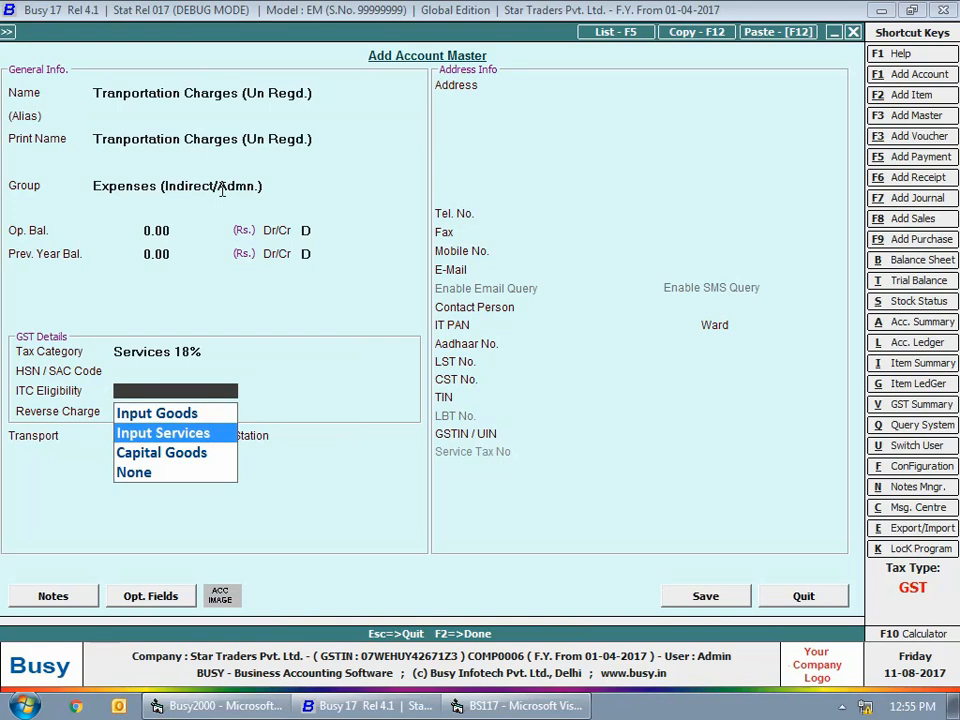
pyautogui.press('Return')
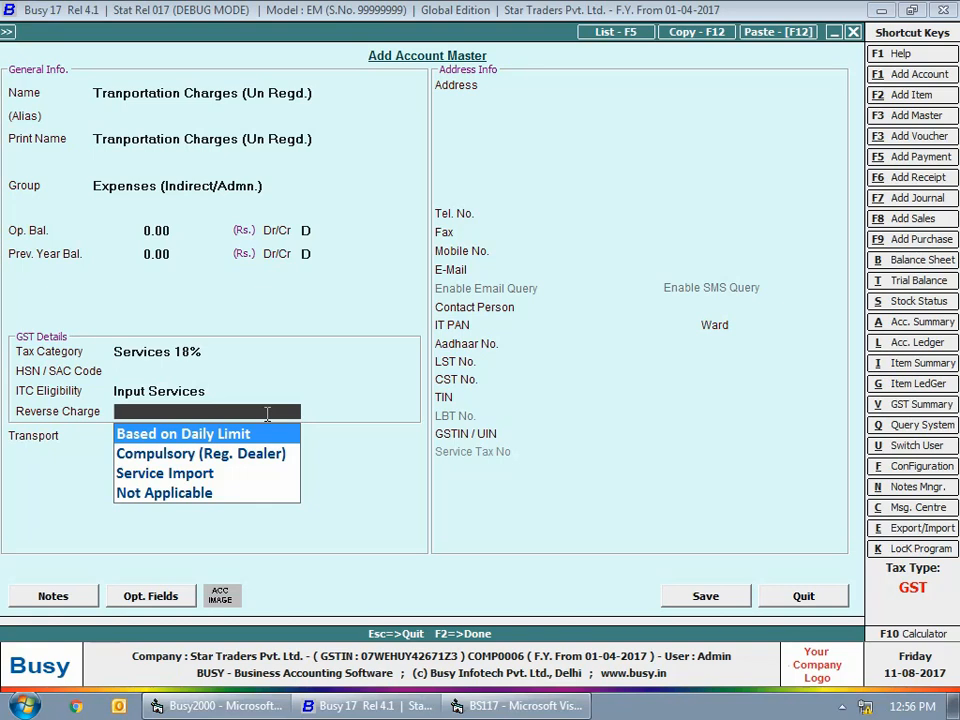
pyautogui.press('Return')
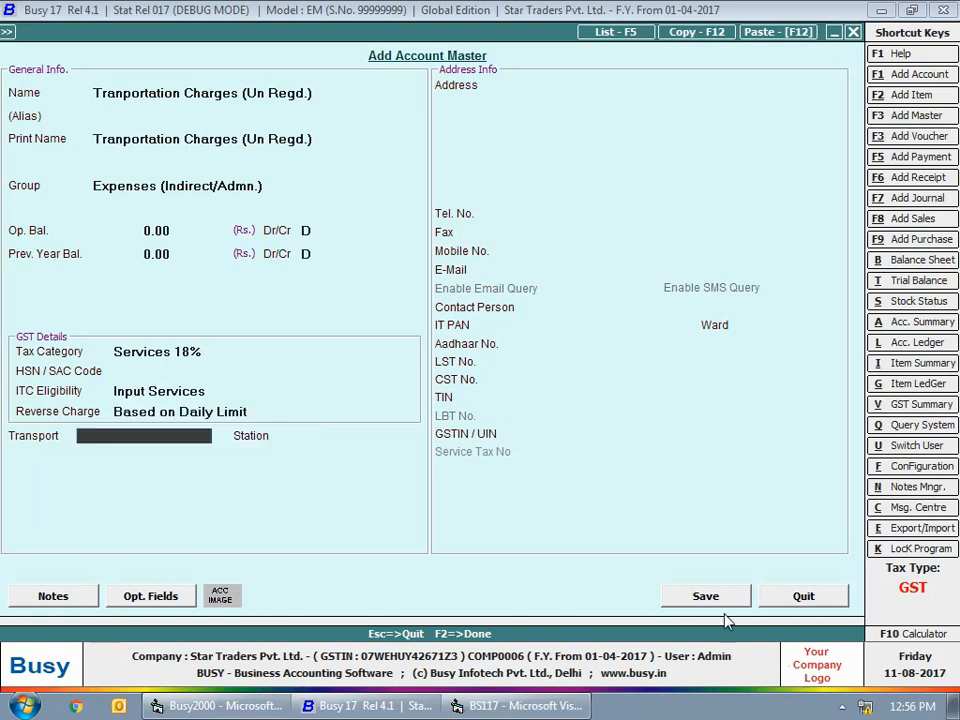
pyautogui.click(700, 596)
pyautogui.press('Escape')
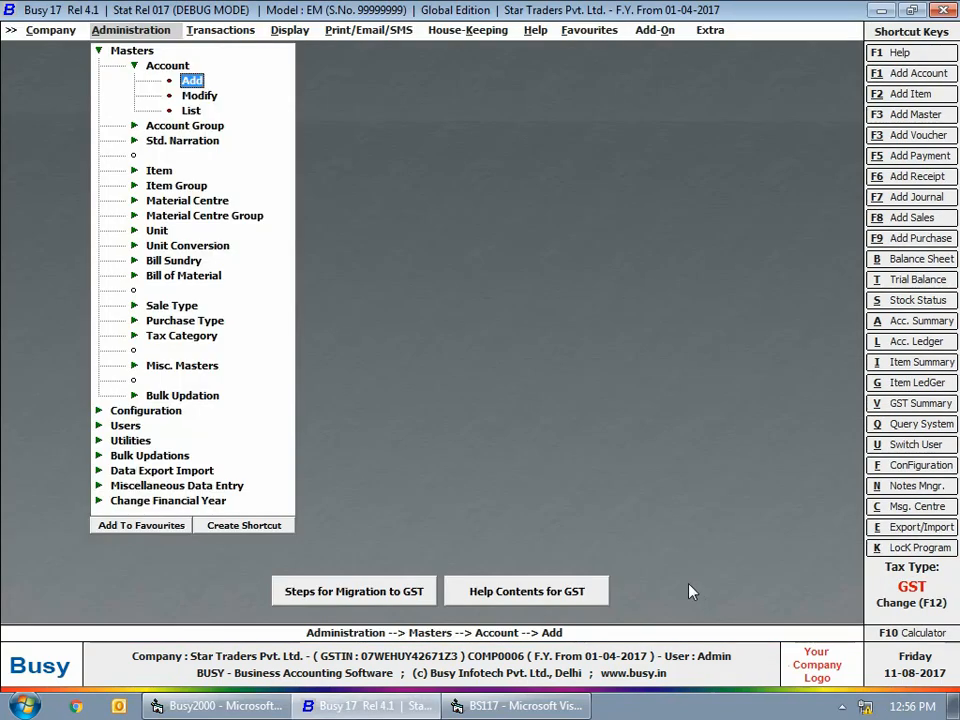
pyautogui.press('Escape')
pyautogui.press('Escape')
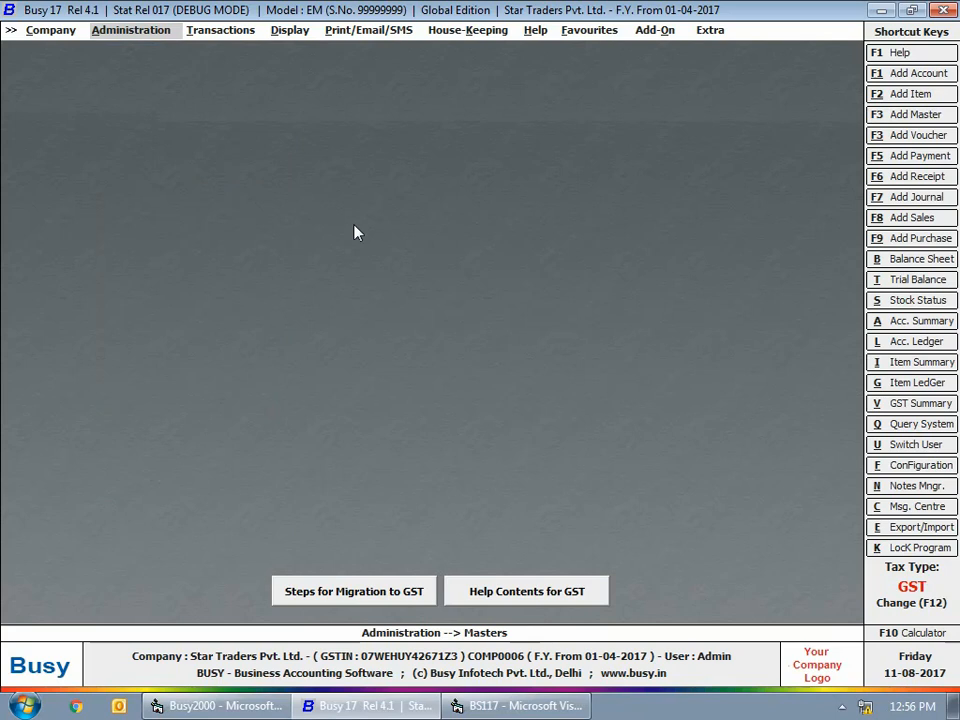
# - Start a new payment voucher in the Main series dated 01-07-2017
pyautogui.click(220, 31)
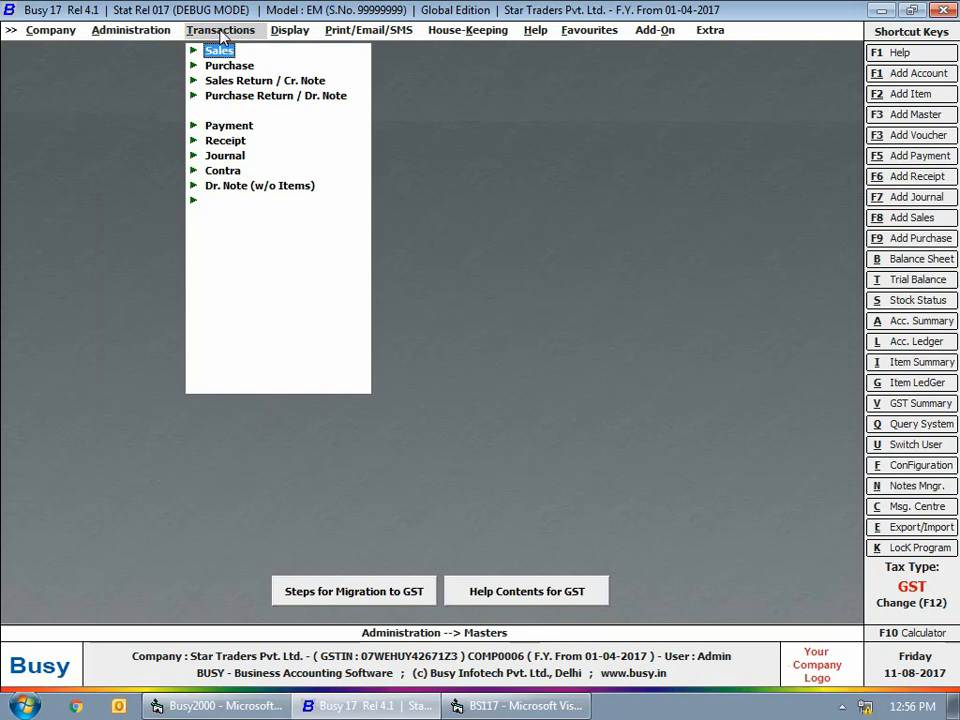
pyautogui.click(229, 127)
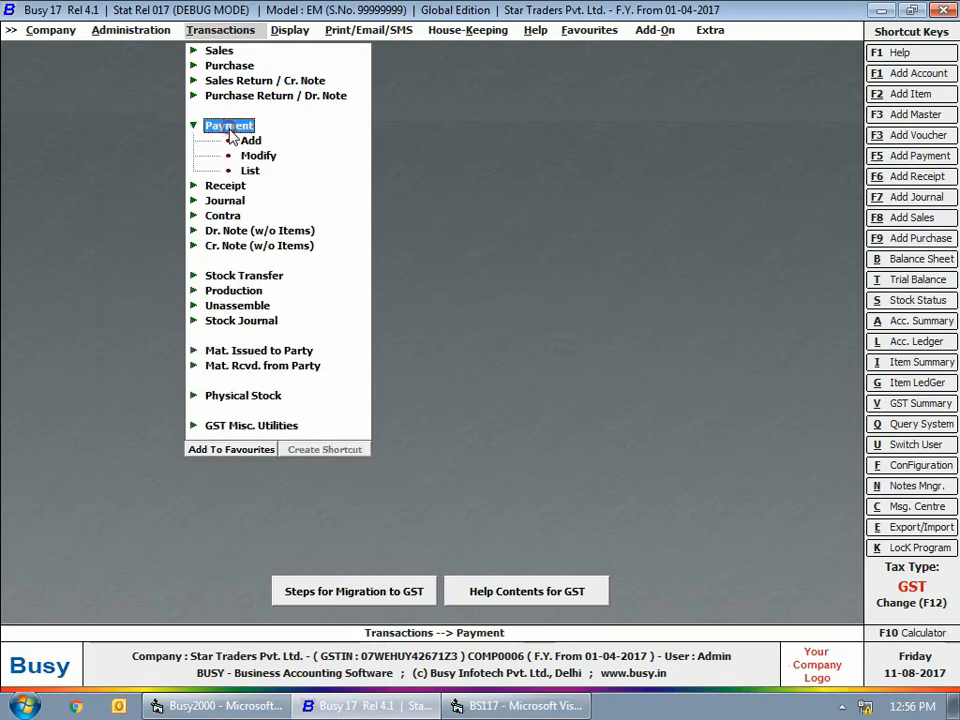
pyautogui.click(250, 141)
pyautogui.press('Return')
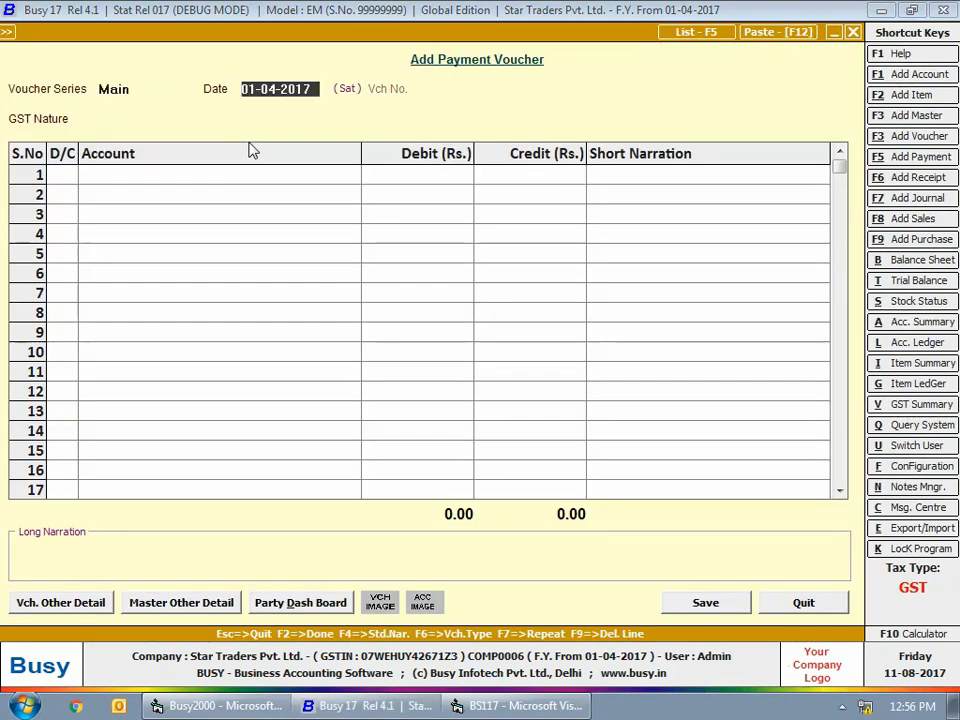
pyautogui.write('1-7')
pyautogui.press('Return')
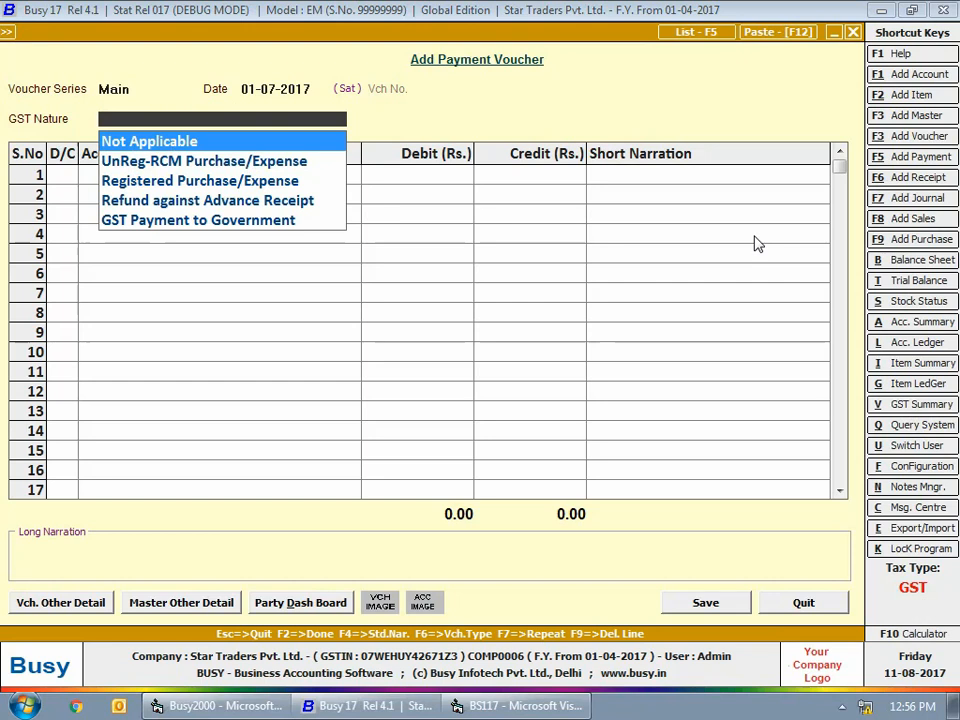
# - Review the GST nature options and set the payment voucher's GST nature to UnReg-RCM Purchase/Expense
pyautogui.press('Down')
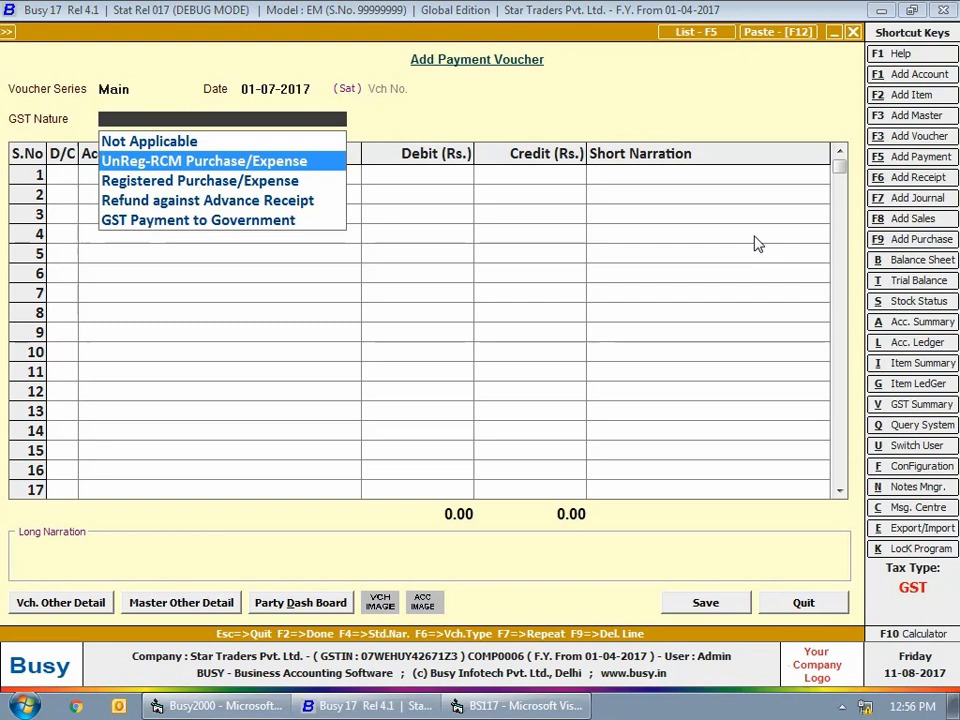
pyautogui.press('Down')
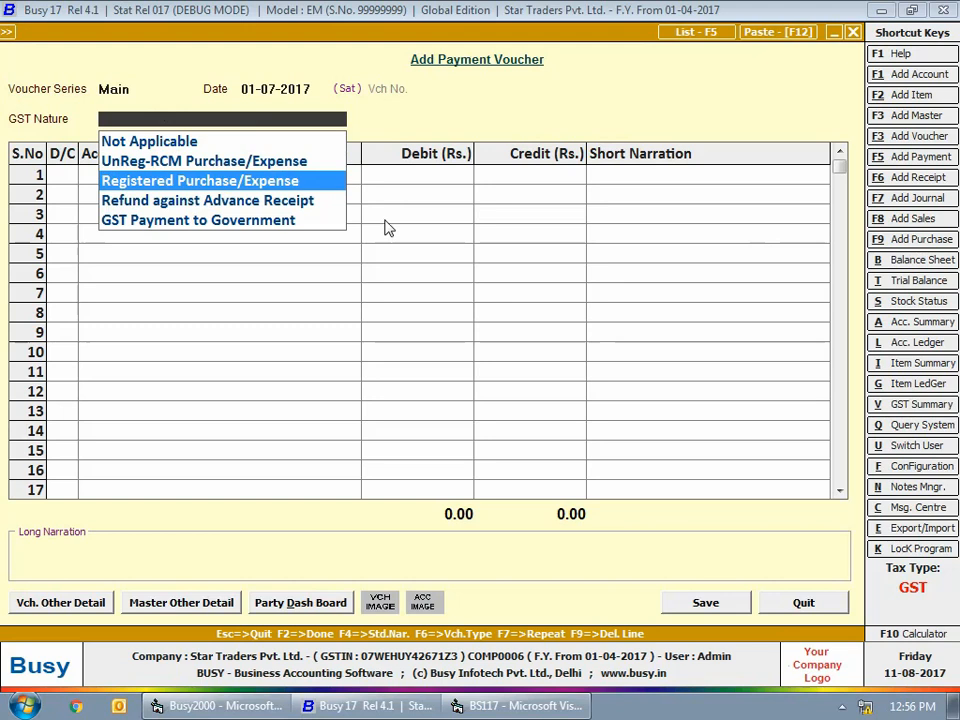
pyautogui.press('Down')
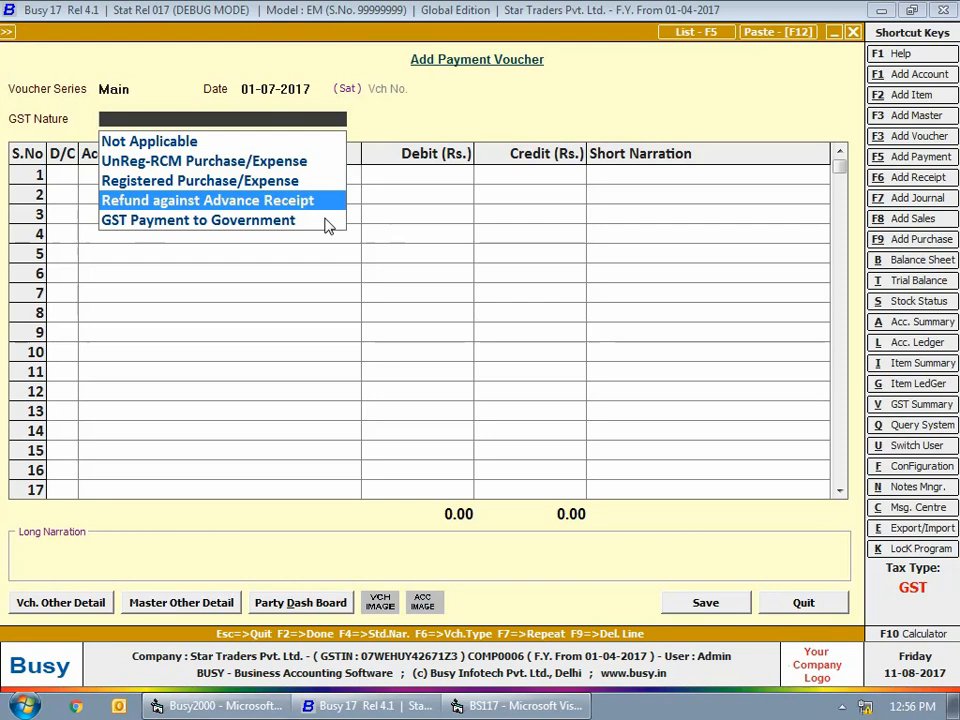
pyautogui.press('Down')
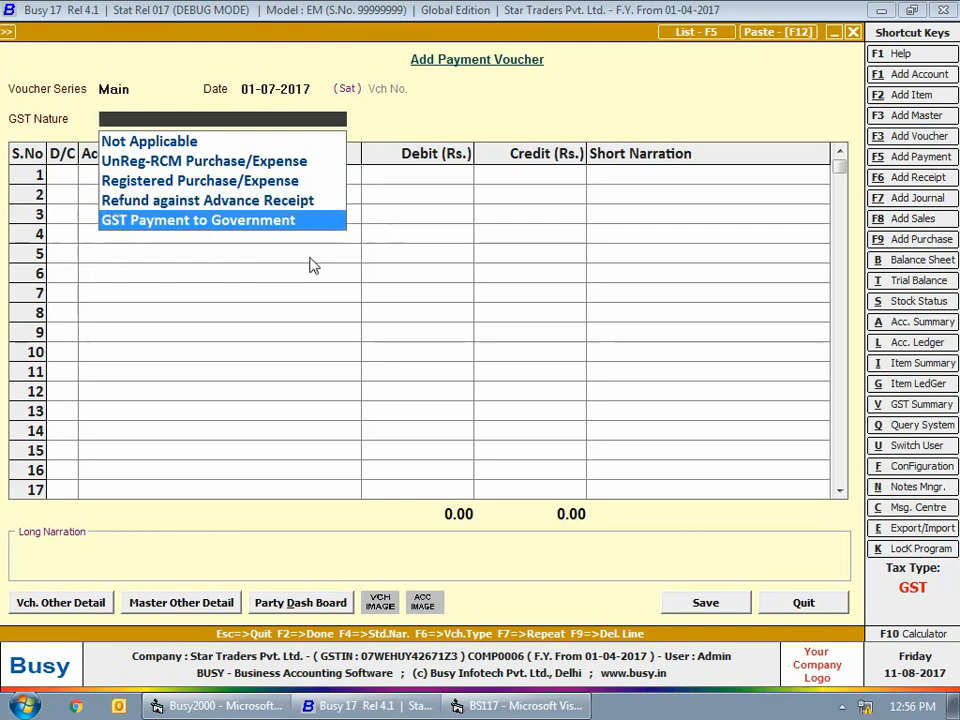
pyautogui.press('Up')
pyautogui.press('Up')
pyautogui.press('Up')
pyautogui.press('Up')
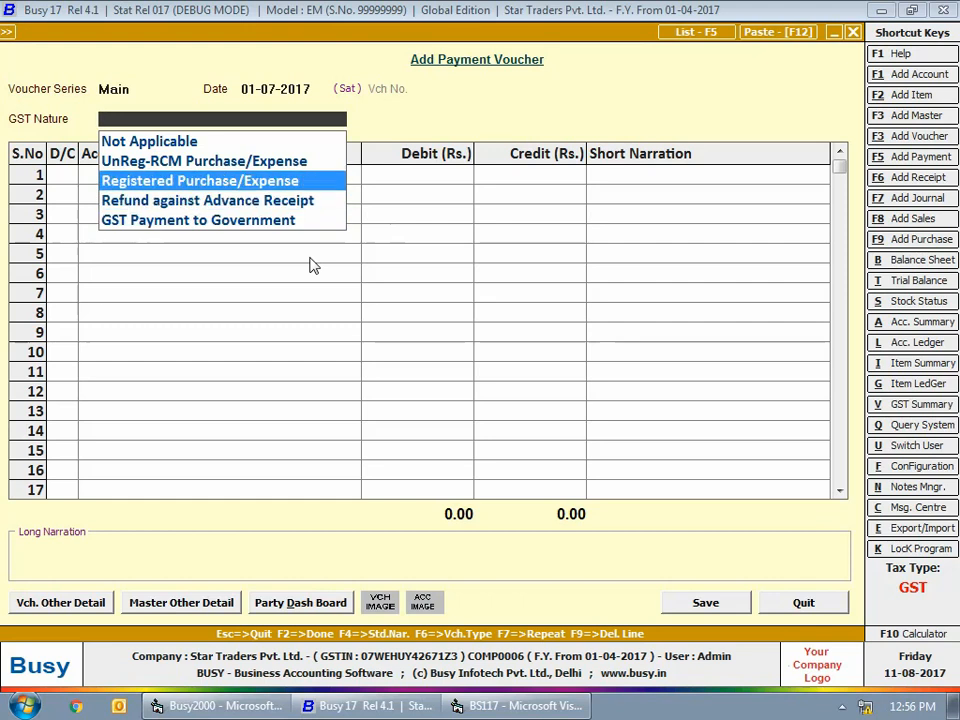
pyautogui.press('Return')
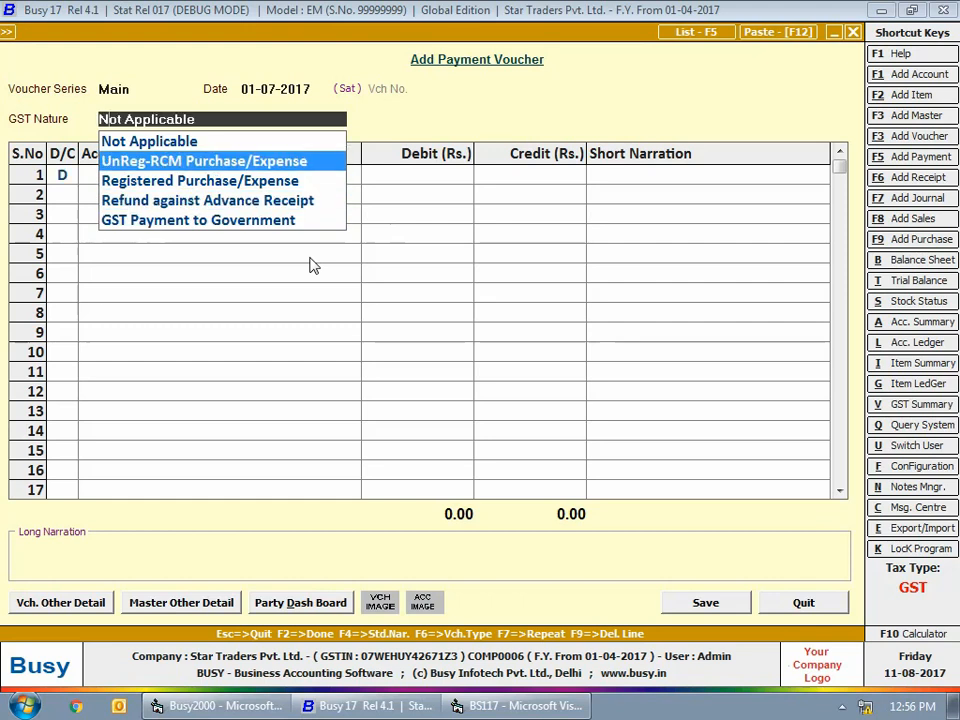
pyautogui.press('Return')
# - Debit the Office Stationery account with 1200 in the first row of the payment voucher
pyautogui.write('office')
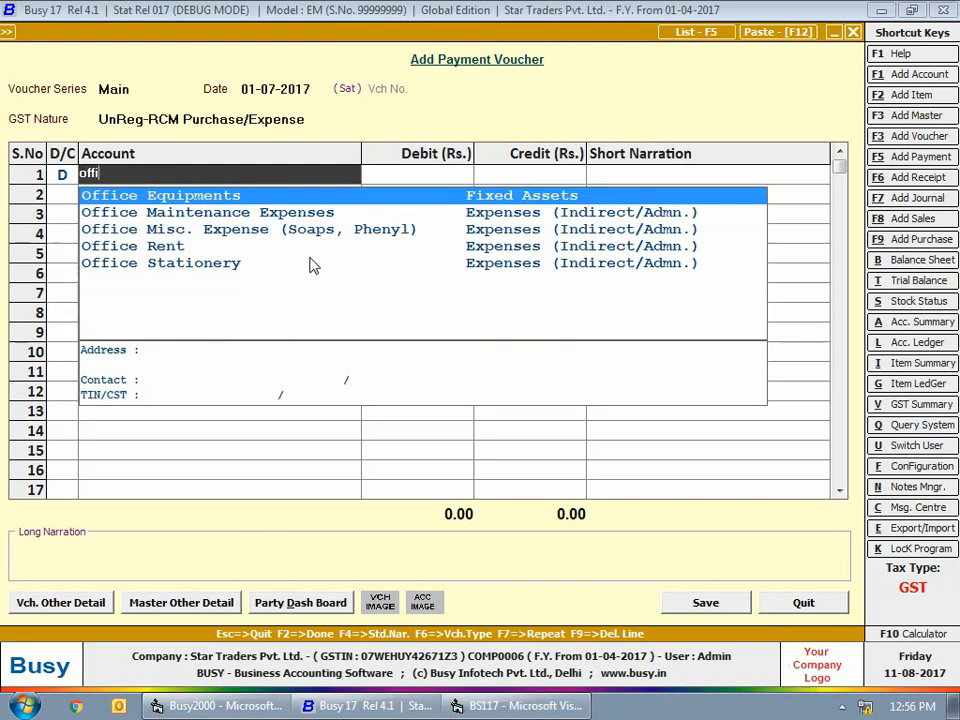
pyautogui.press('Down')
pyautogui.press('Down')
pyautogui.press('Down')
pyautogui.press('Down')
pyautogui.press('Return')
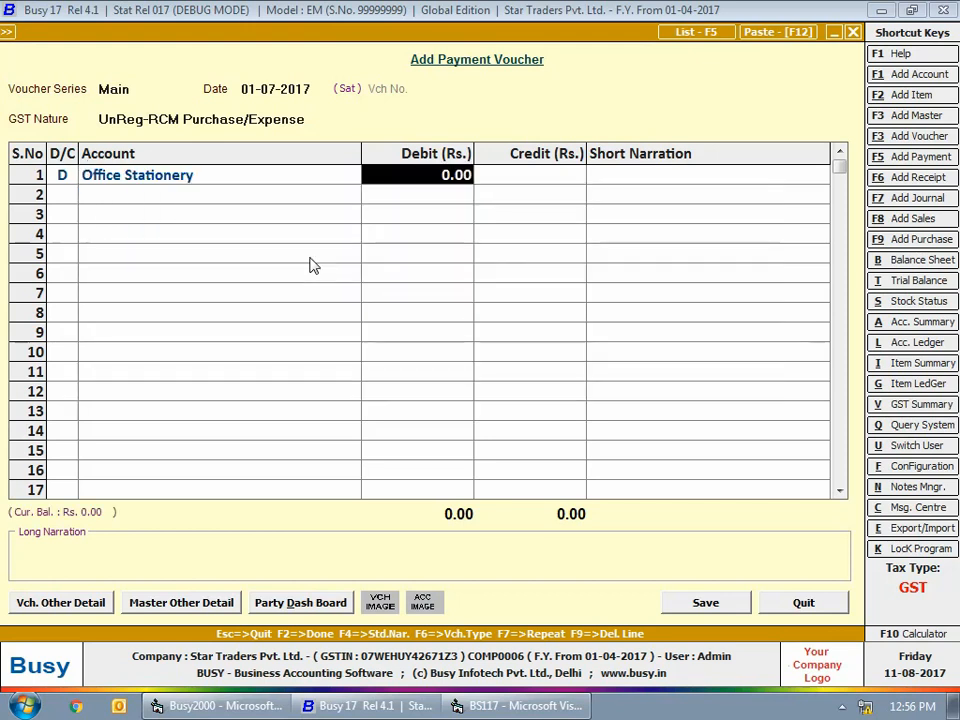
pyautogui.write('1200')
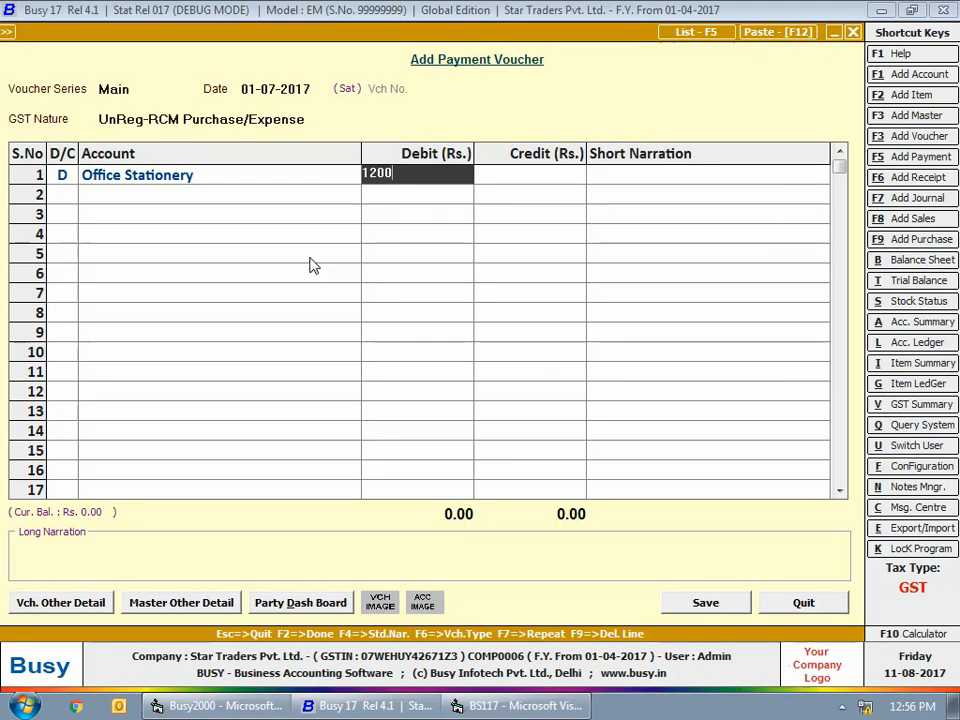
# - Credit Cash with 1200 in the second row and save the office stationery payment voucher
pyautogui.press('Return')
pyautogui.press('Return')
pyautogui.press('Return')
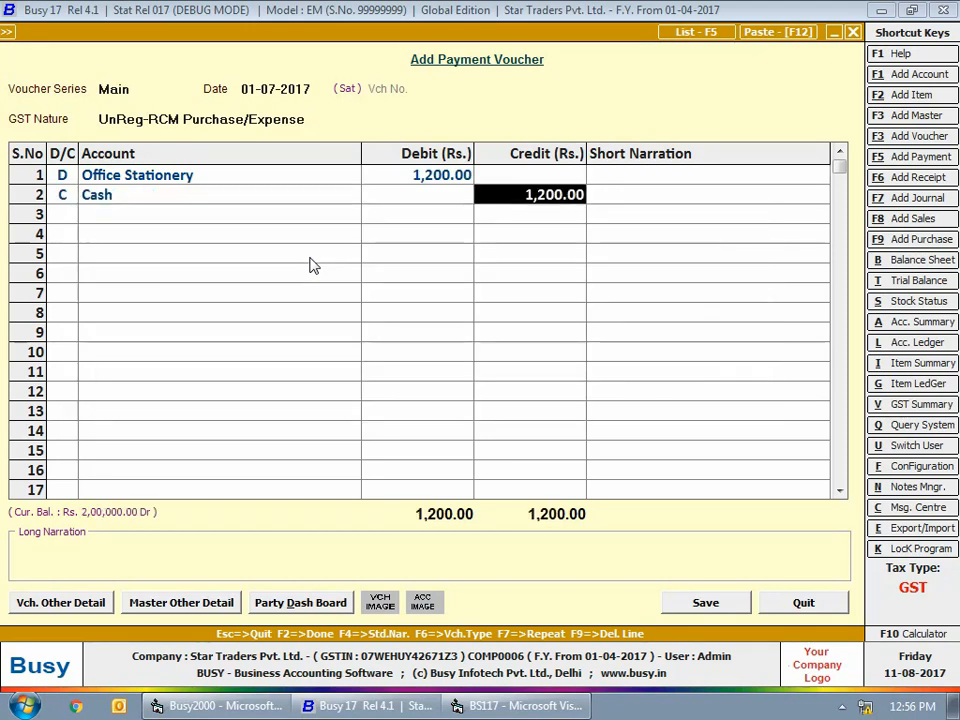
pyautogui.press('Return')
pyautogui.press('Return')
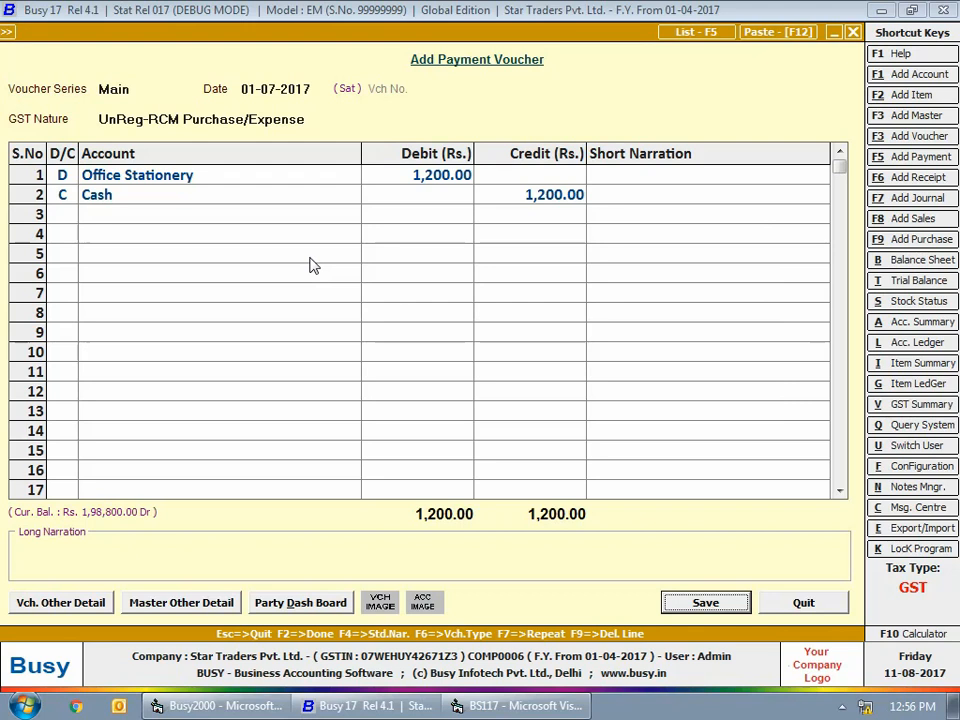
pyautogui.press('Return')
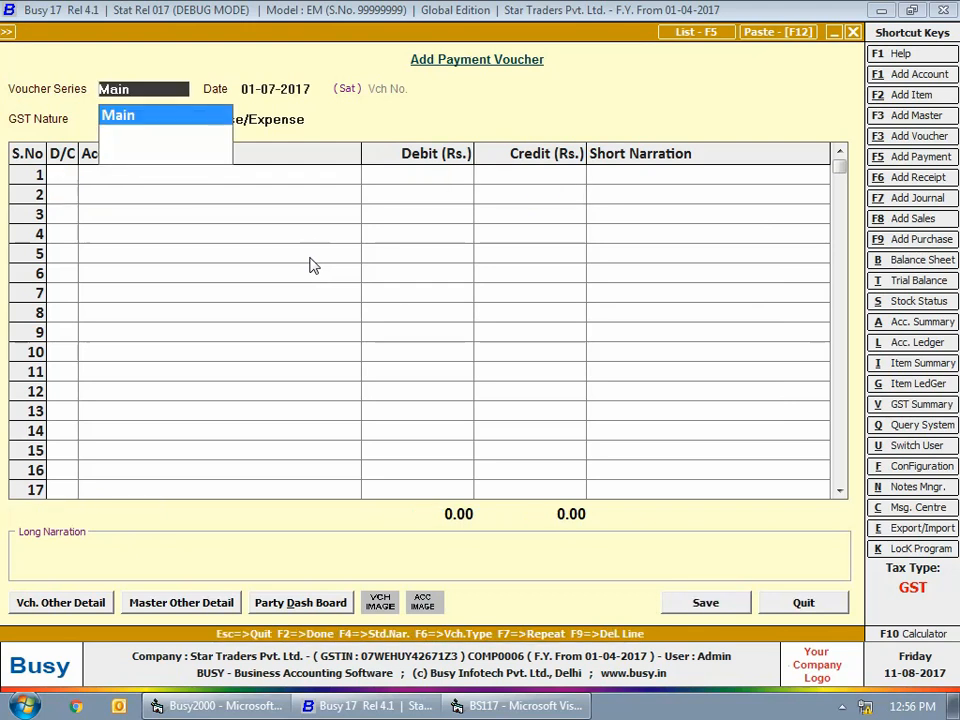
# - In a new Main series payment voucher dated 01-07-2017 with GST nature UnReg-RCM Purchase/Expense, debit Food & Beverages with 800
pyautogui.press('Return')
pyautogui.press('Return')
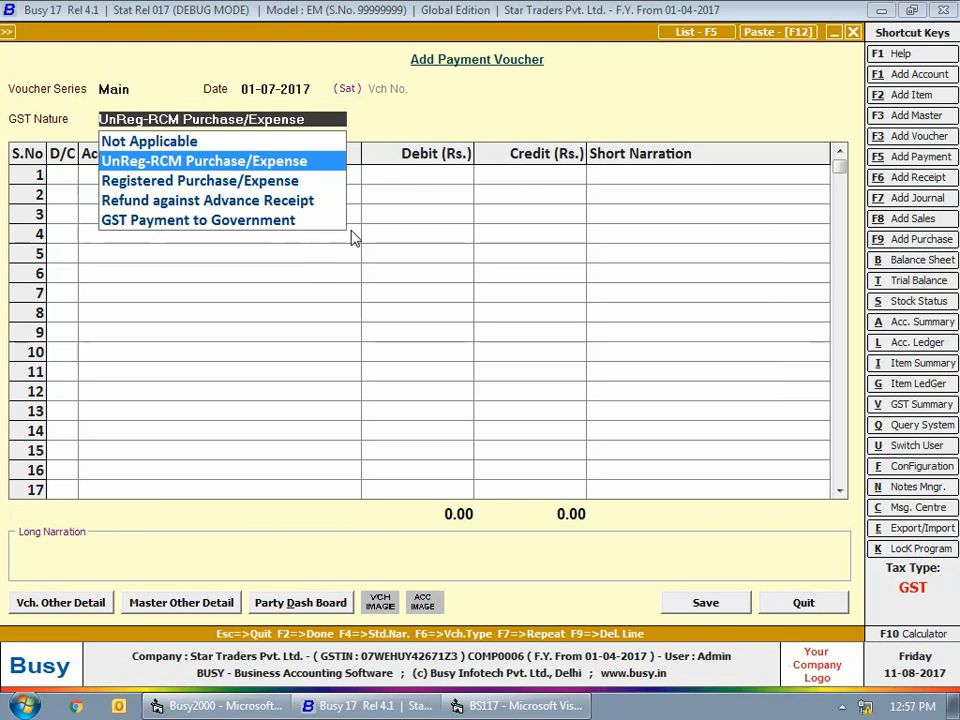
pyautogui.press('Return')
pyautogui.press('Return')
pyautogui.write('oo')
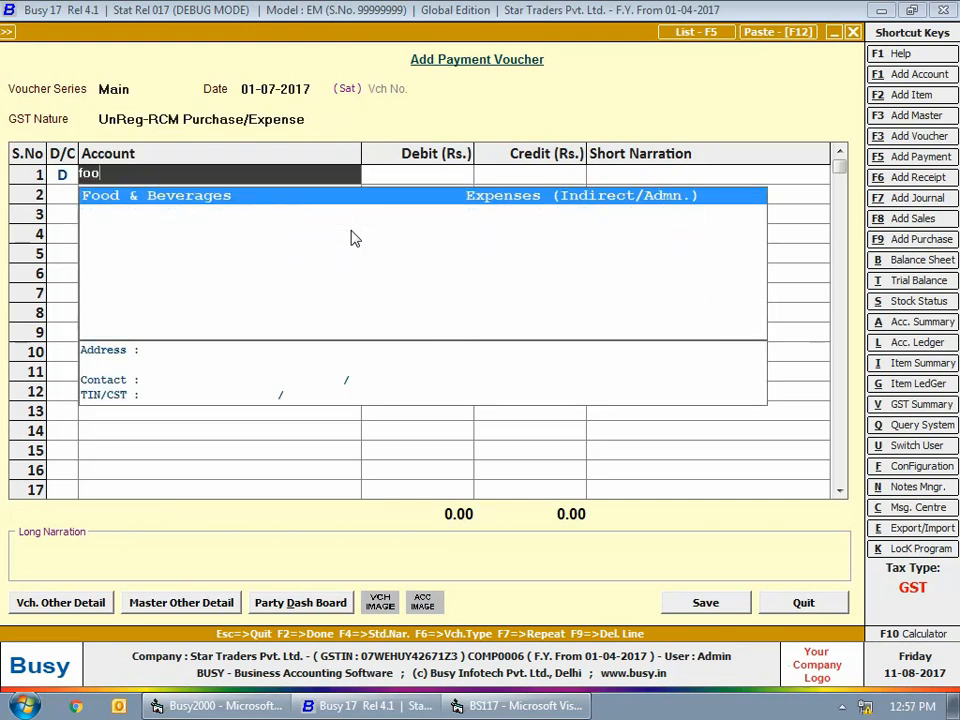
pyautogui.press('Return')
pyautogui.write('800')
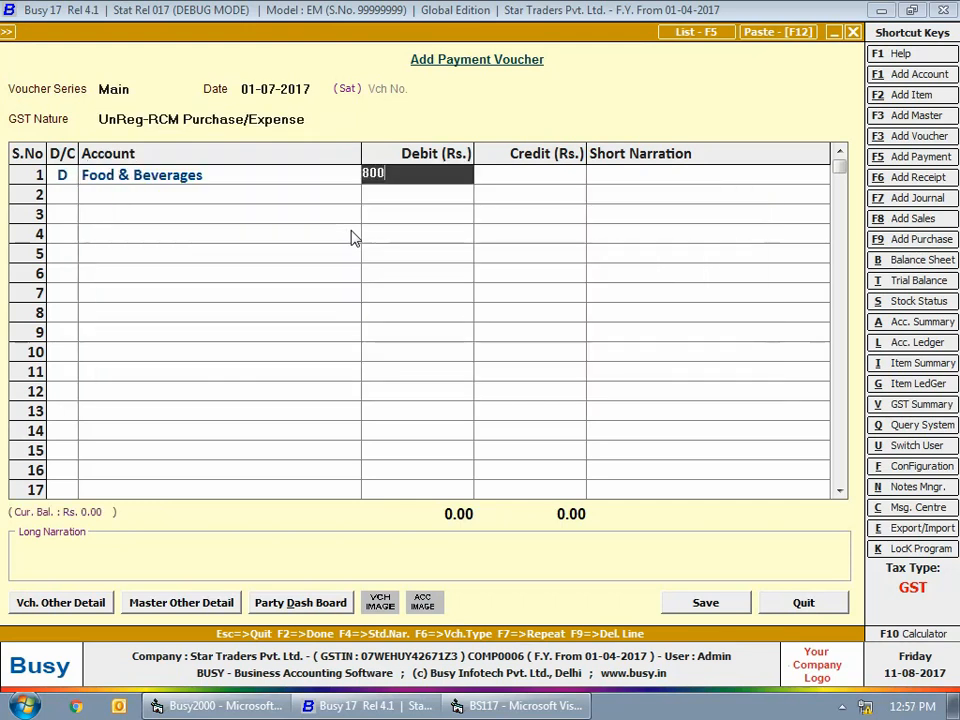
# - Credit Cash with 800 in the second row and save the food and beverages payment voucher
pyautogui.press('Return')
pyautogui.press('Return')
pyautogui.press('Return')
pyautogui.press('Return')
pyautogui.press('Return')
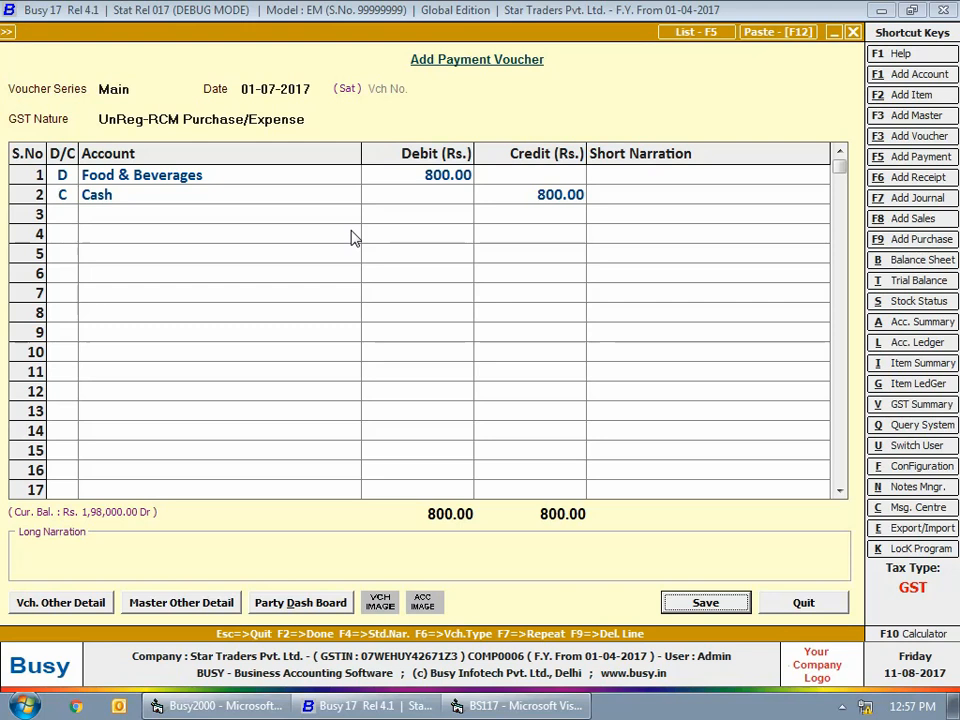
pyautogui.press('Return')
# - Date the new Main series payment voucher 02-07-2017 and set its GST nature to Not Applicable
pyautogui.press('Return')
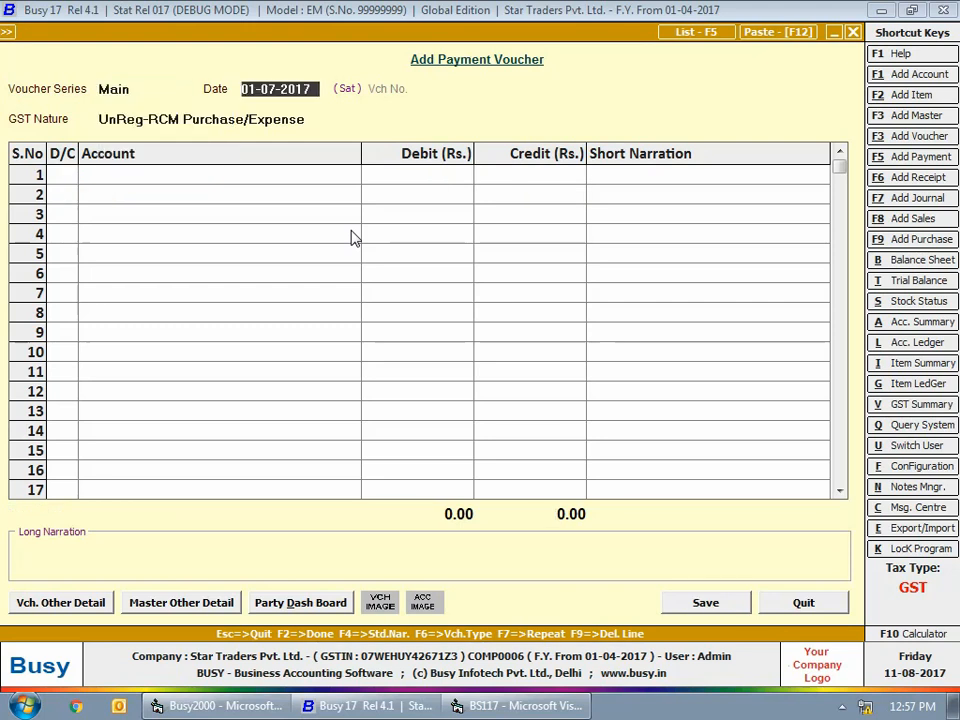
pyautogui.write('2-7')
pyautogui.press('Return')
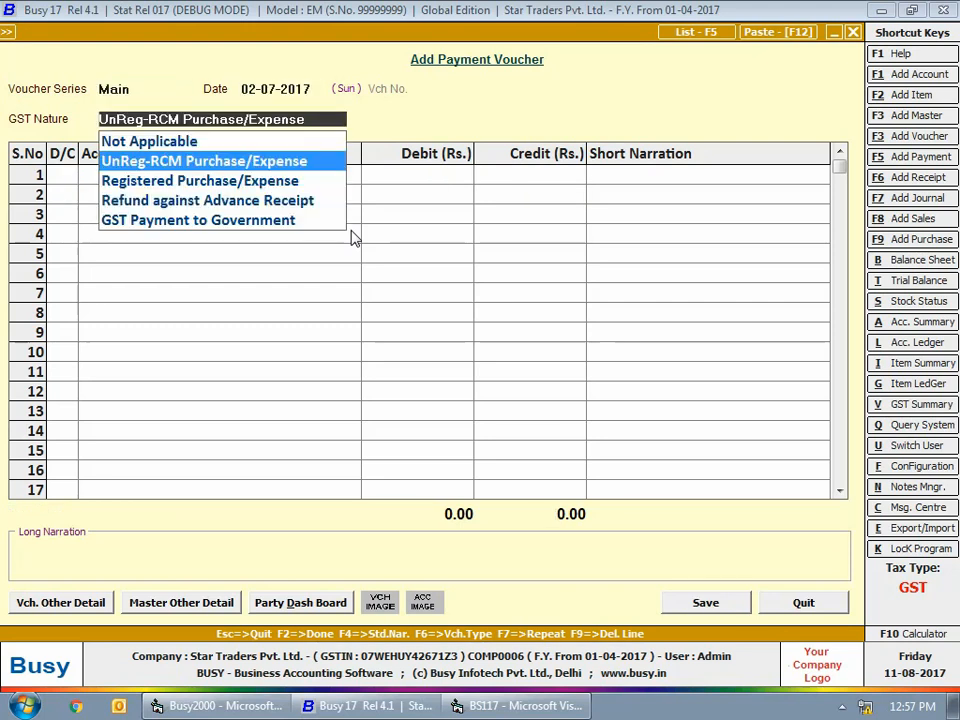
pyautogui.press('Up')
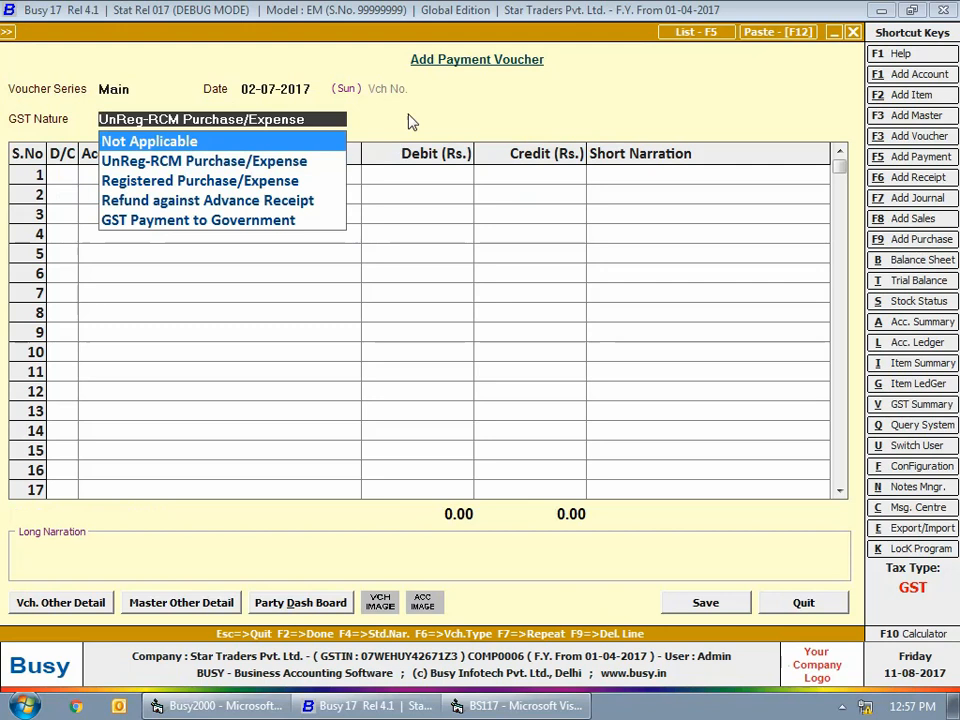
pyautogui.press('Return')
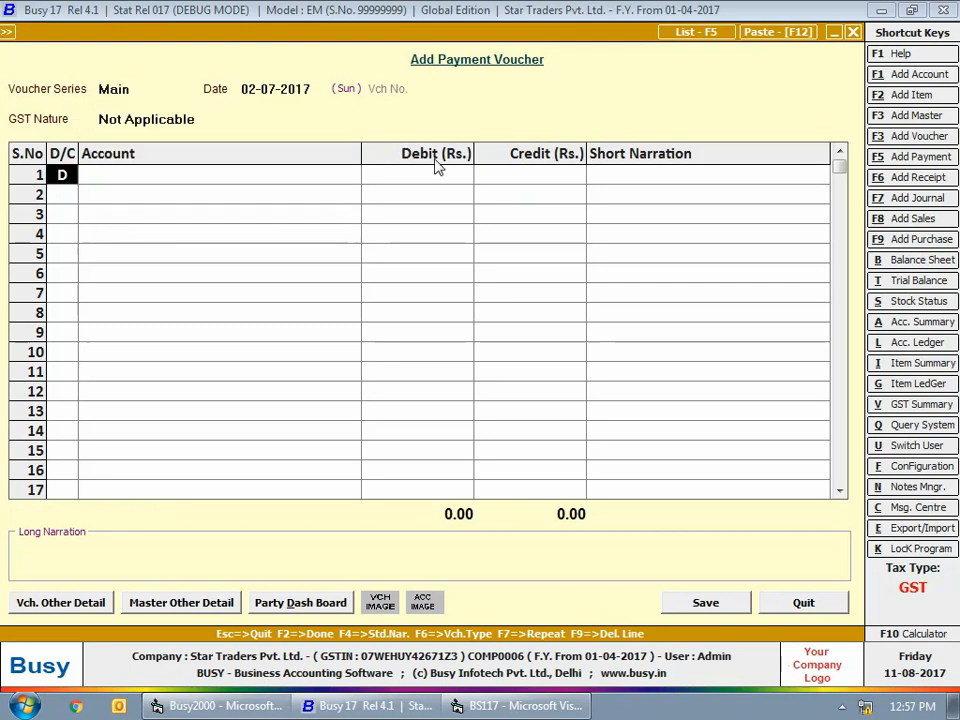
# - Debit the Travelling Expense (Railways) account with 2800 in the first row of the payment voucher
pyautogui.press('Return')
pyautogui.write('tra')
pyautogui.press('Down')
pyautogui.press('Down')
pyautogui.press('Return')
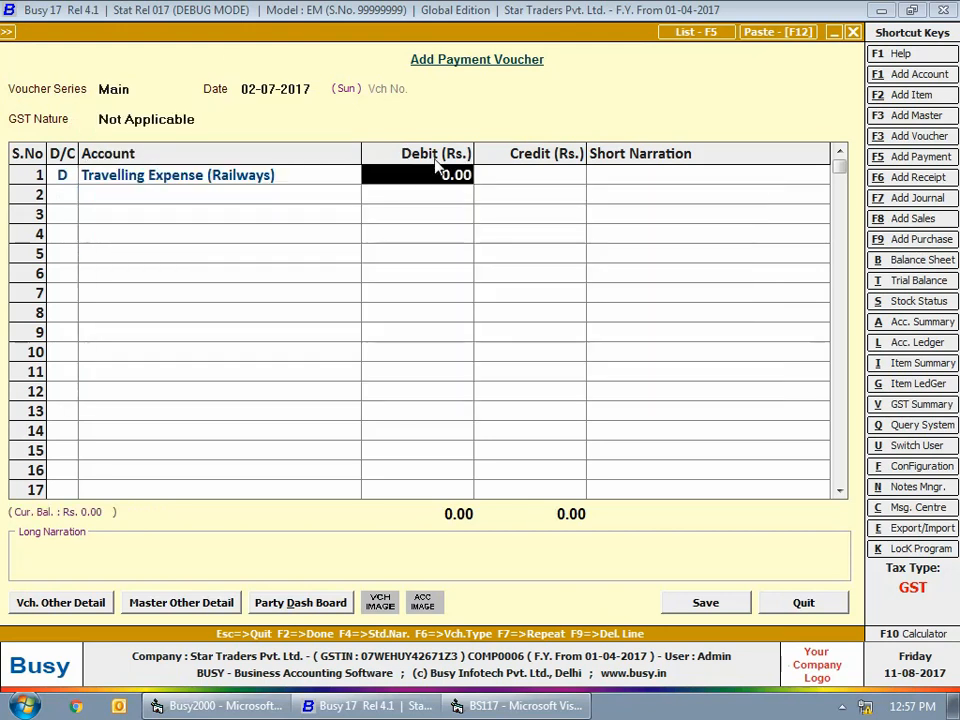
pyautogui.write('2800')
pyautogui.press('Return')
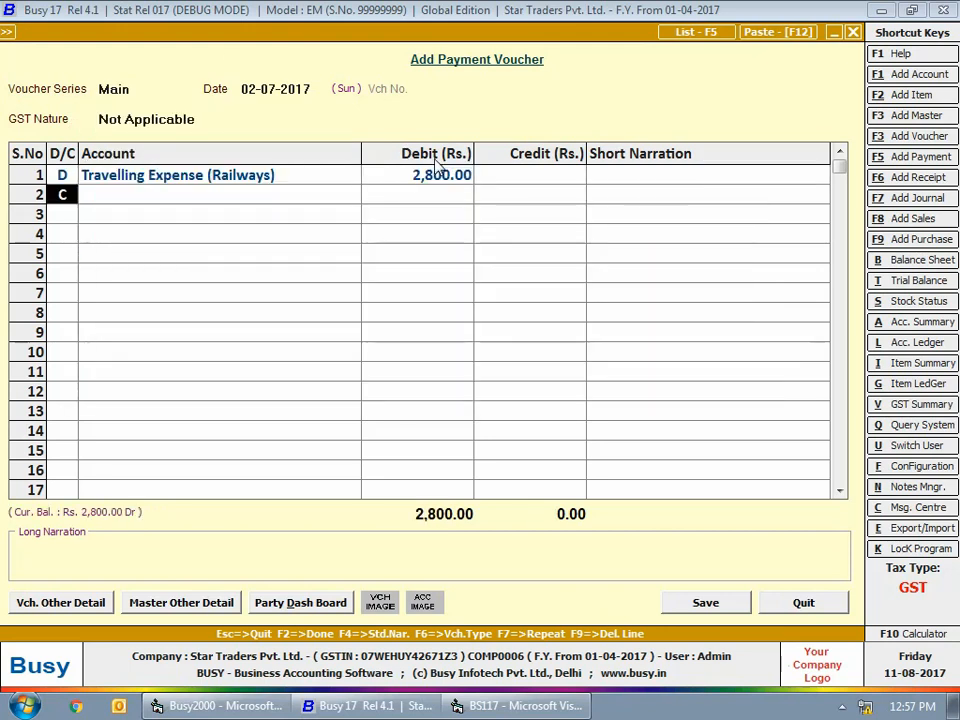
# - Credit Cash with 2800 in the second row and save the railway travelling expense voucher
pyautogui.press('Return')
pyautogui.press('Return')
pyautogui.press('Return')
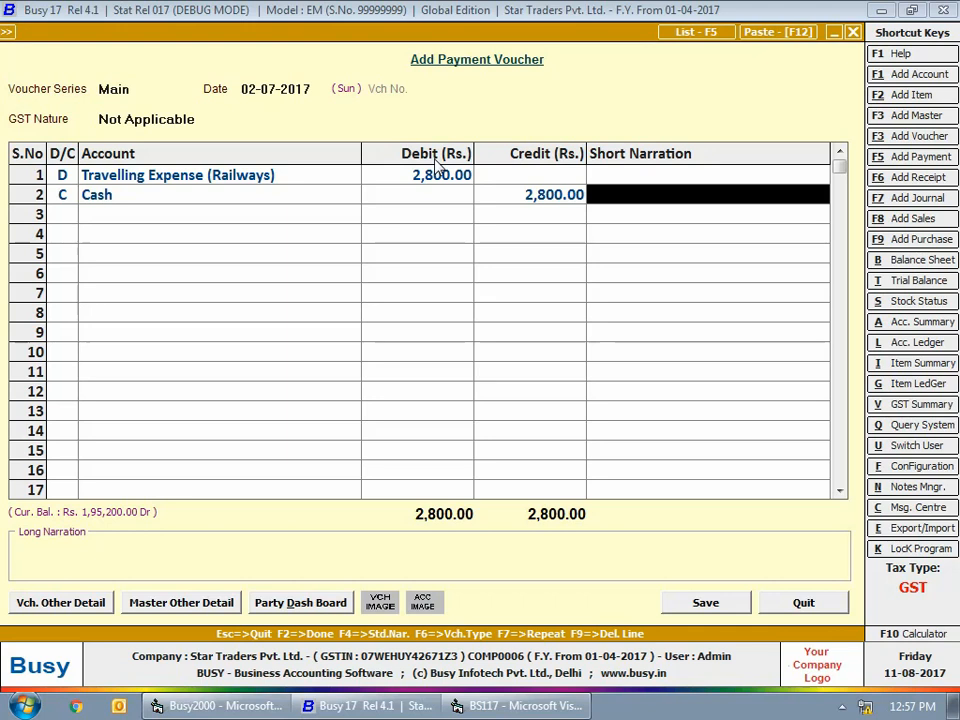
pyautogui.press('Return')
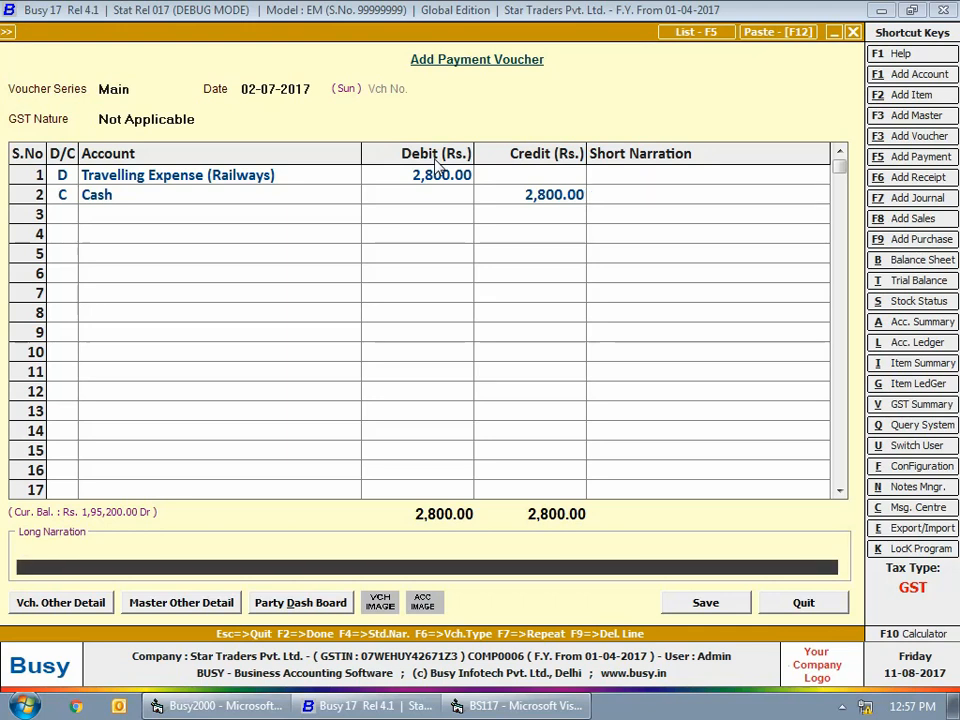
pyautogui.press('Return')
pyautogui.press('Return')
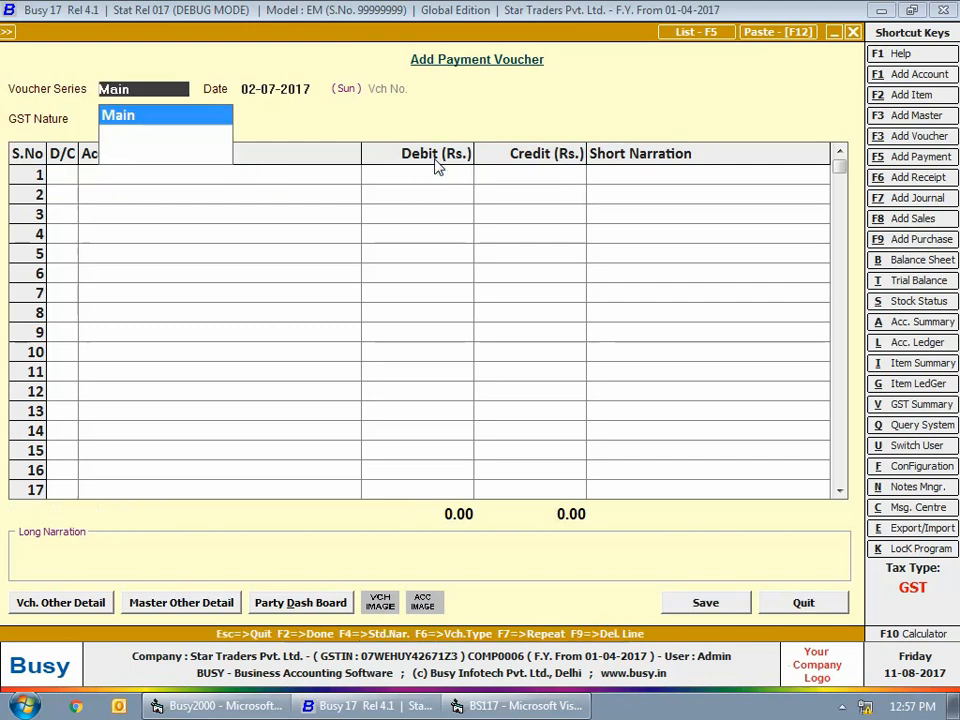
# - Set up the next Main series payment voucher dated 02-07-2017 with GST nature Registered Purchase/Expense
pyautogui.press('Return')
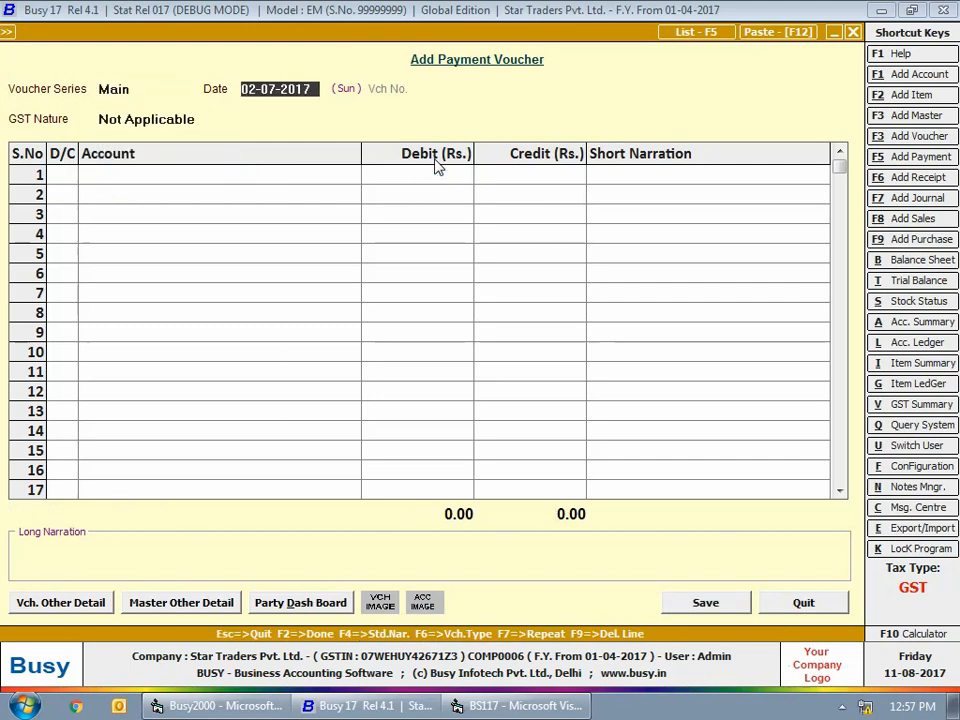
pyautogui.press('Return')
pyautogui.press('Down')
pyautogui.press('Down')
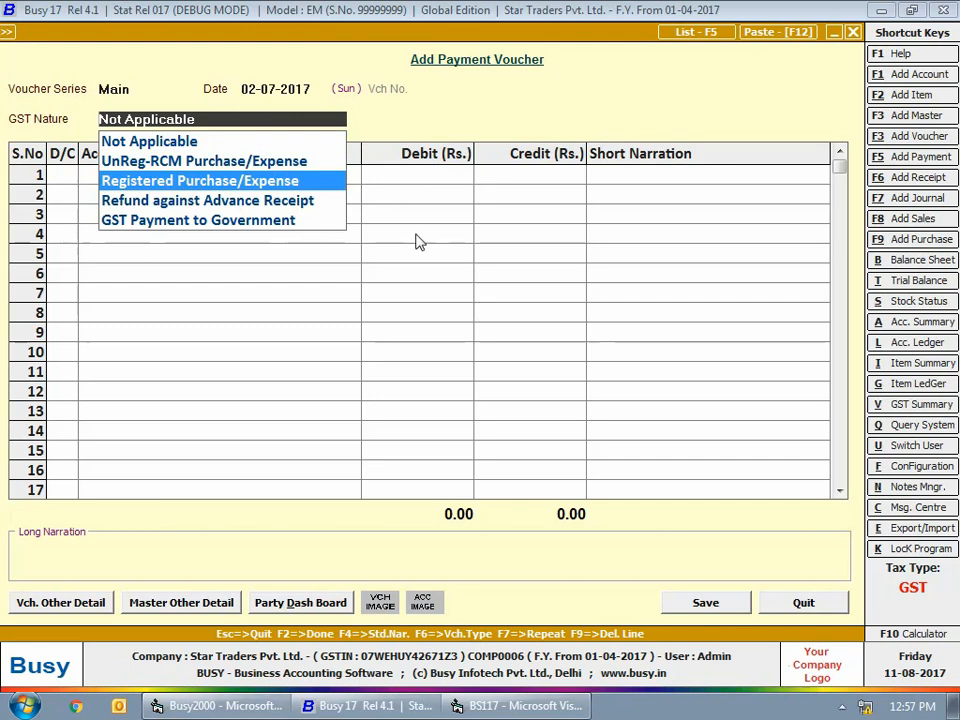
pyautogui.press('Return')
# - Debit the Telephone (Mobile) Expense account with 2700 in the first row of the voucher
pyautogui.press('Return')
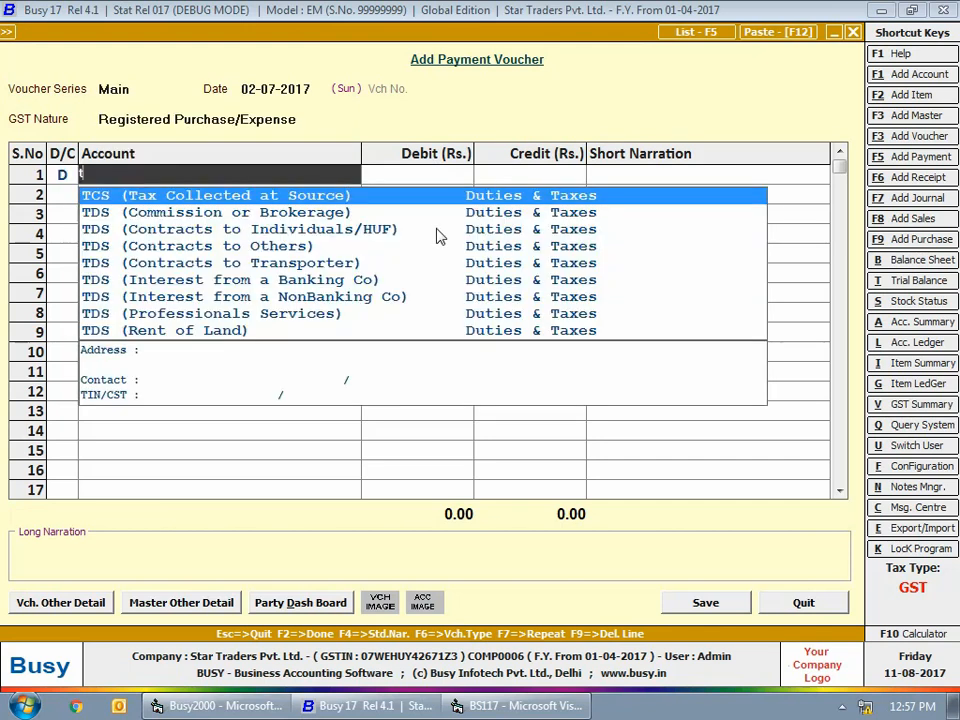
pyautogui.write('tel')
pyautogui.press('Return')
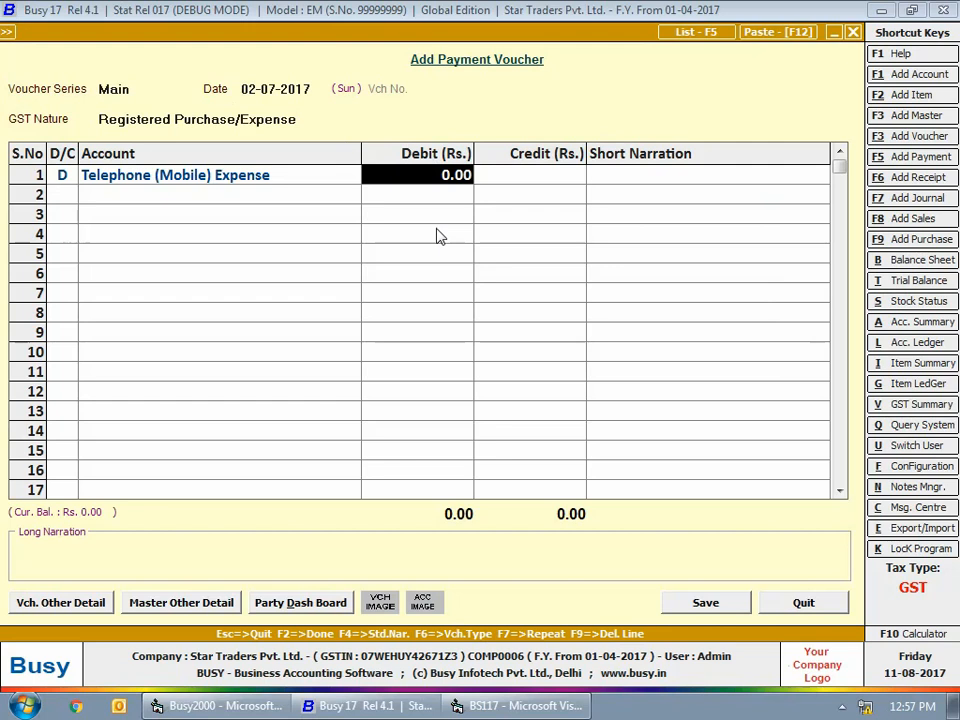
pyautogui.write('2700')
pyautogui.press('Return')
pyautogui.press('Return')
# - Debit the CGST Input account with 243 in the second row of the voucher
pyautogui.write('d')
pyautogui.press('Return')
pyautogui.write('cgs')
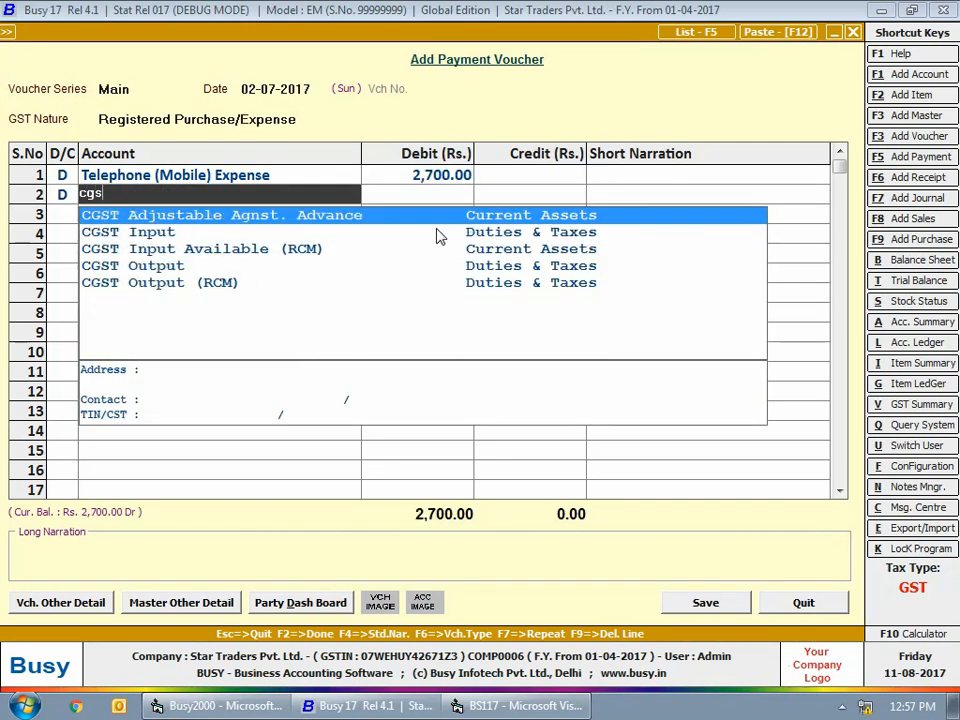
pyautogui.press('Down')
pyautogui.press('Return')
pyautogui.write('243')
pyautogui.press('Return')
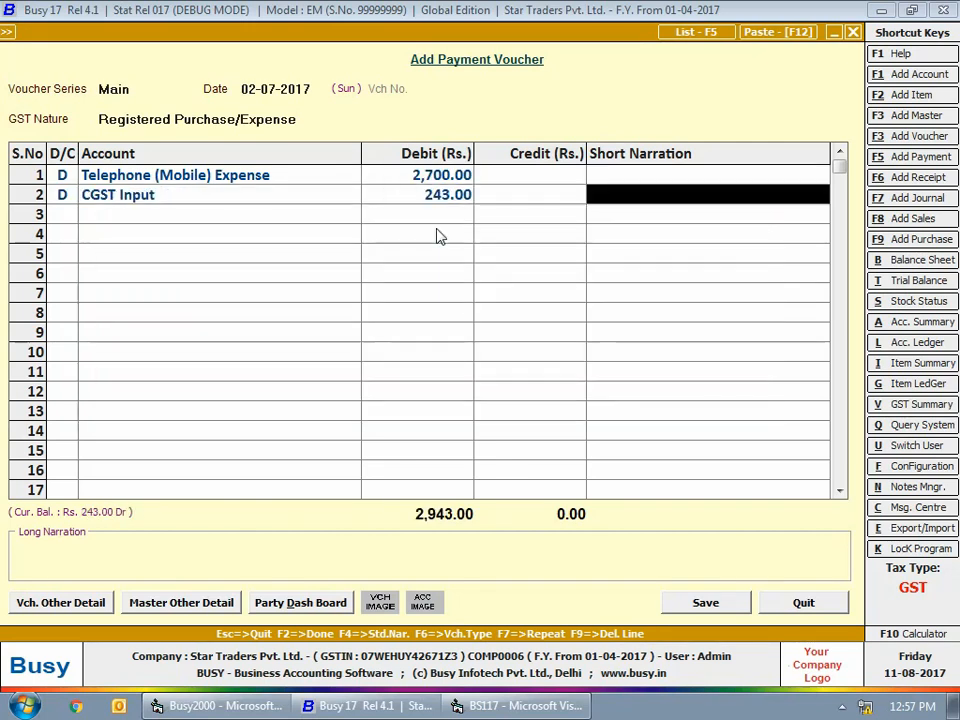
pyautogui.press('Return')
# - Debit the SGST Input account with 243 in the third row of the voucher
pyautogui.write('d')
pyautogui.press('Return')
pyautogui.write('sgst')
pyautogui.press('Down')
pyautogui.press('Return')
pyautogui.write('2')
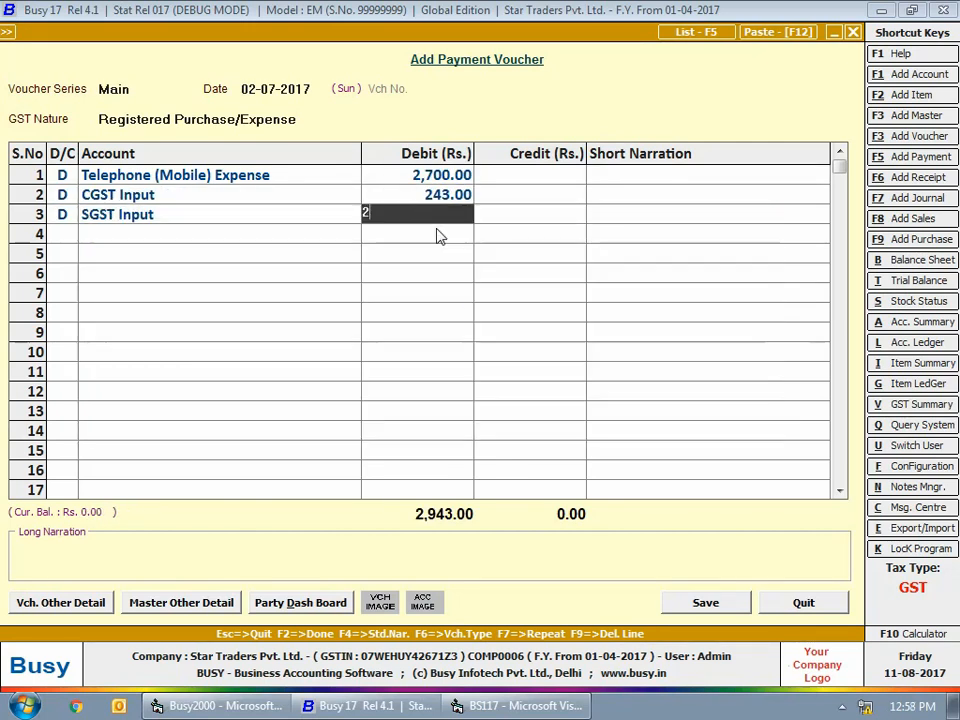
pyautogui.write('43')
pyautogui.press('Return')
pyautogui.press('Return')
# - Credit State Bank of India with 3186 in the fourth row and save the voucher to bring up the registered expense details
pyautogui.press('Return')
pyautogui.write('st')
pyautogui.press('Return')
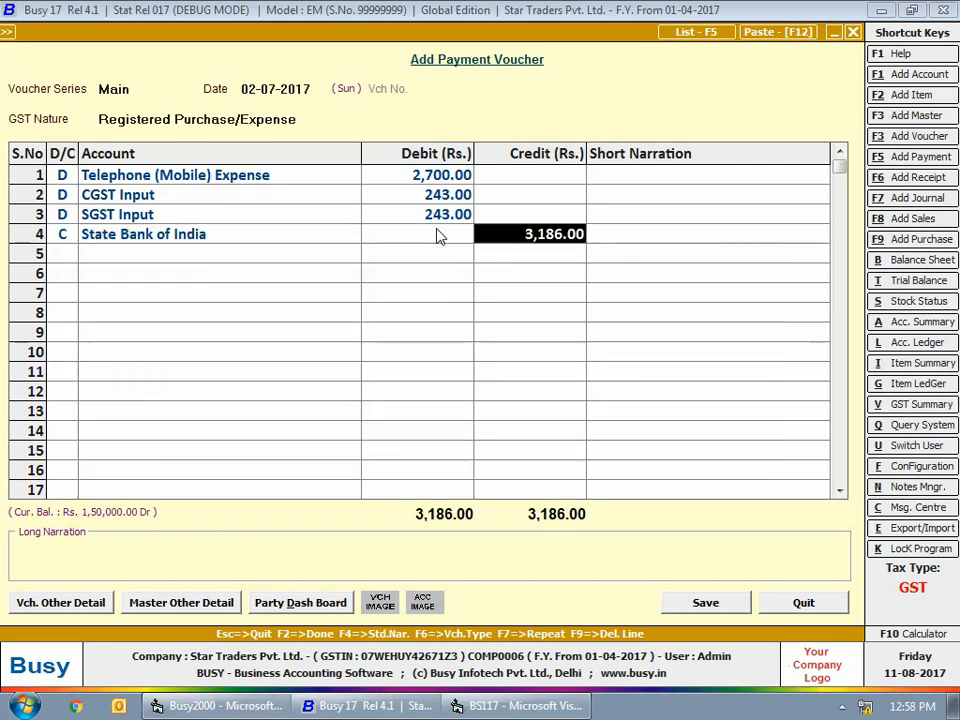
pyautogui.click(682, 603)
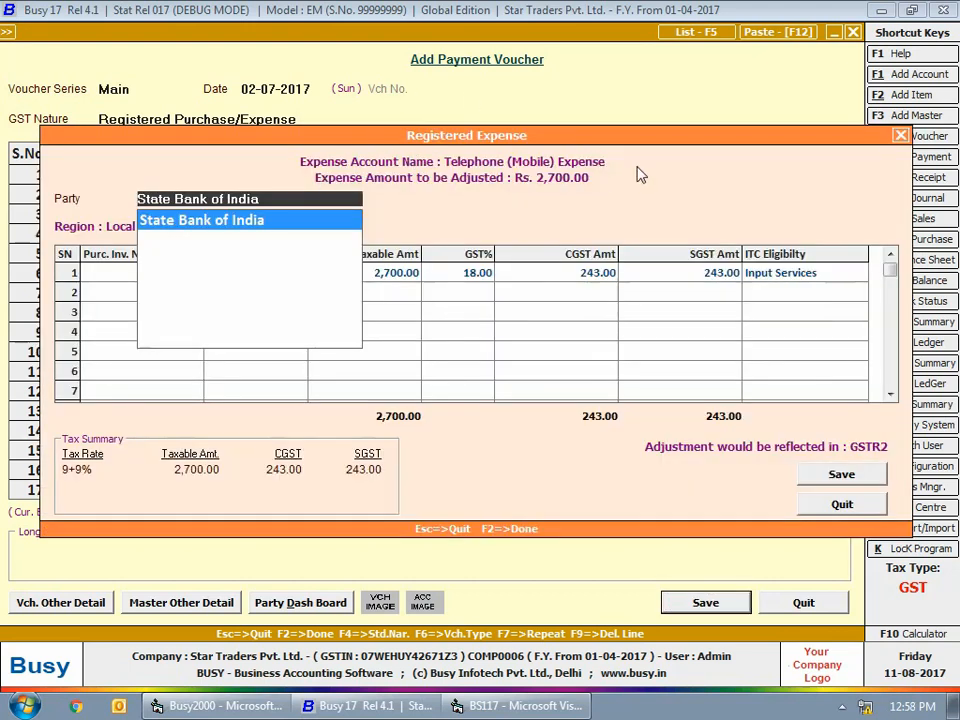
# - In the registered expense details, set the party to Bharti Airtel Pvt. Ltd. and enter purchase invoice 2345 dated 02-07-2017 at 18% GST
pyautogui.write('bha')
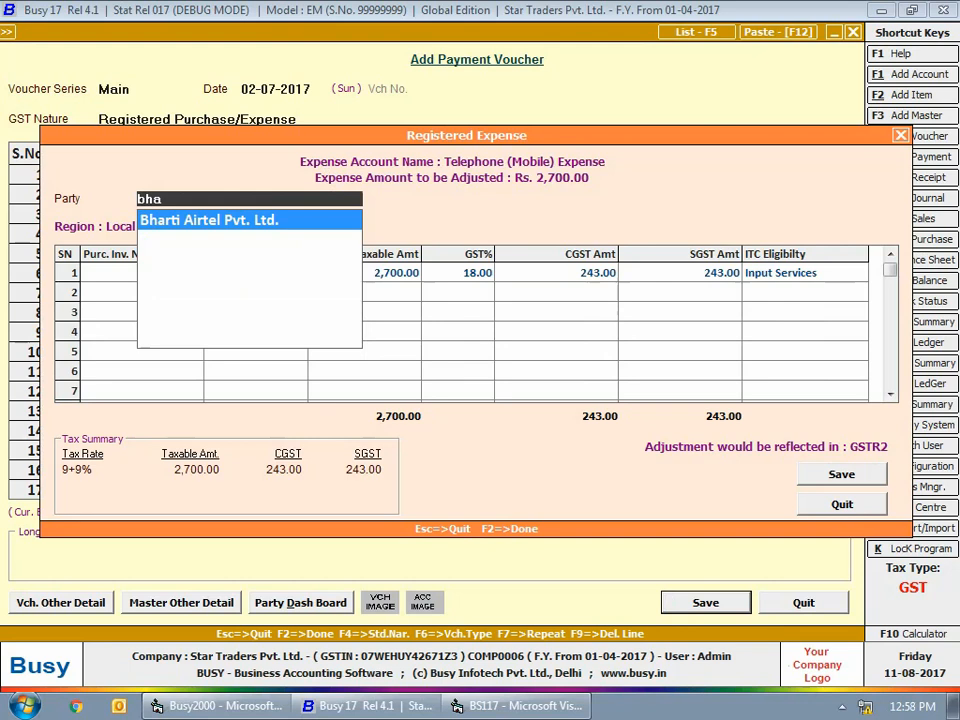
pyautogui.press('Return')
pyautogui.write('2345')
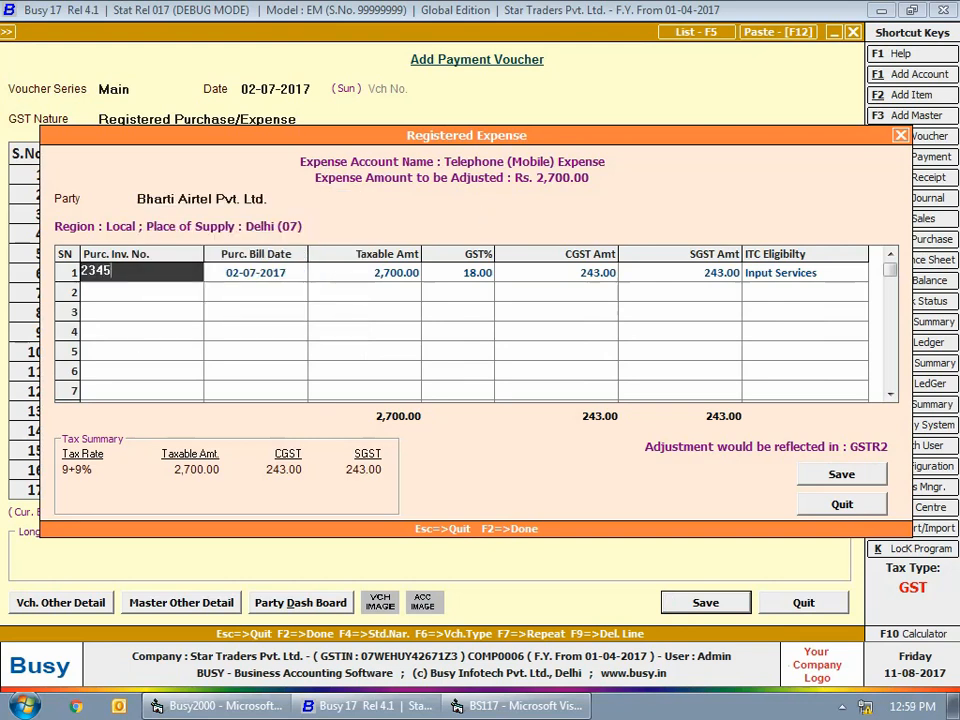
pyautogui.press('Return')
pyautogui.press('Return')
pyautogui.press('Return')
pyautogui.press('Return')
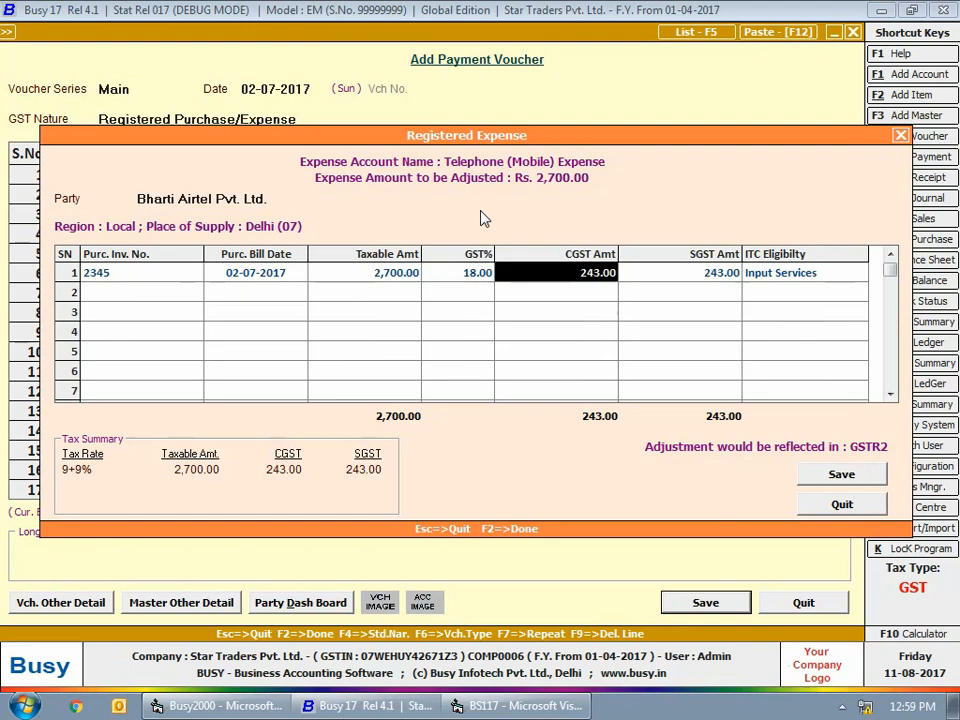
# - Accept the CGST and SGST amounts of 243 with ITC eligibility Input Services, and save the registered expense details with the voucher
pyautogui.press('Return')
pyautogui.press('Return')
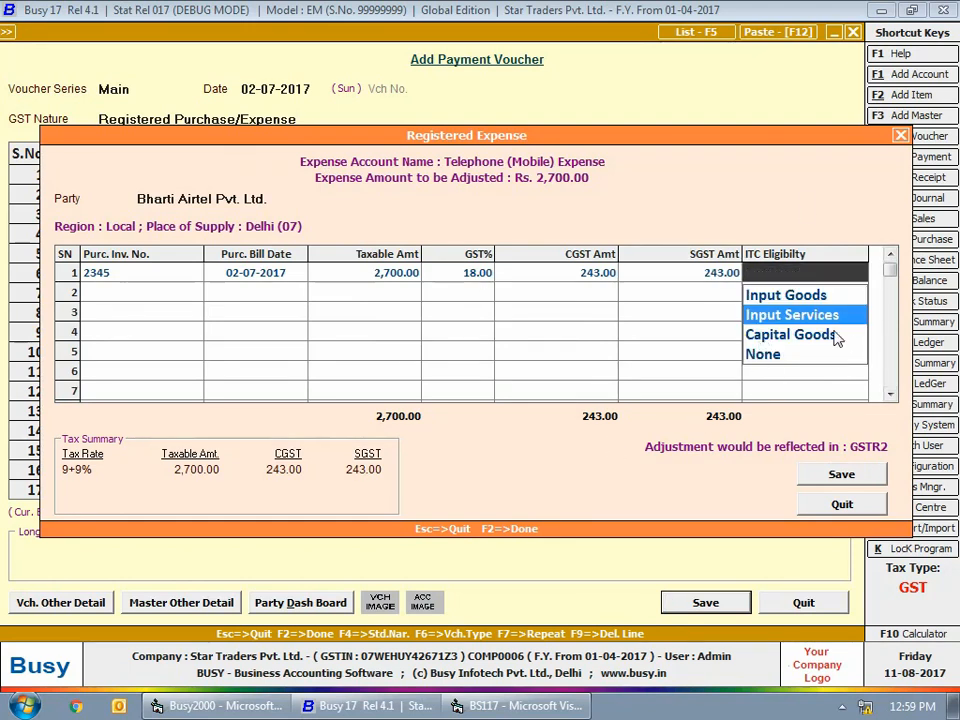
pyautogui.press('Return')
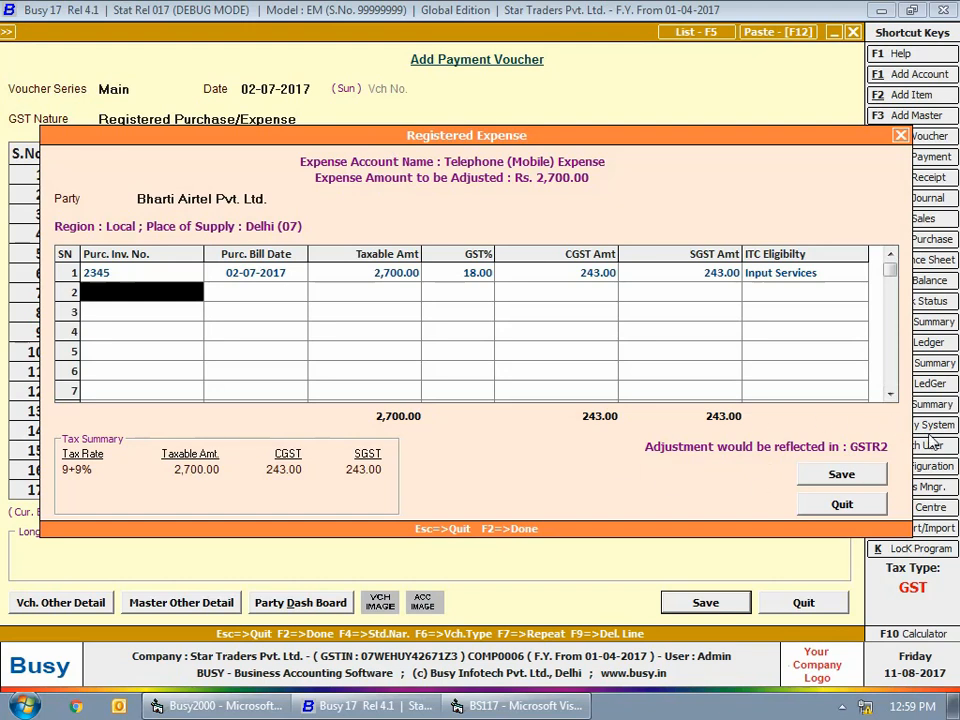
pyautogui.click(845, 478)
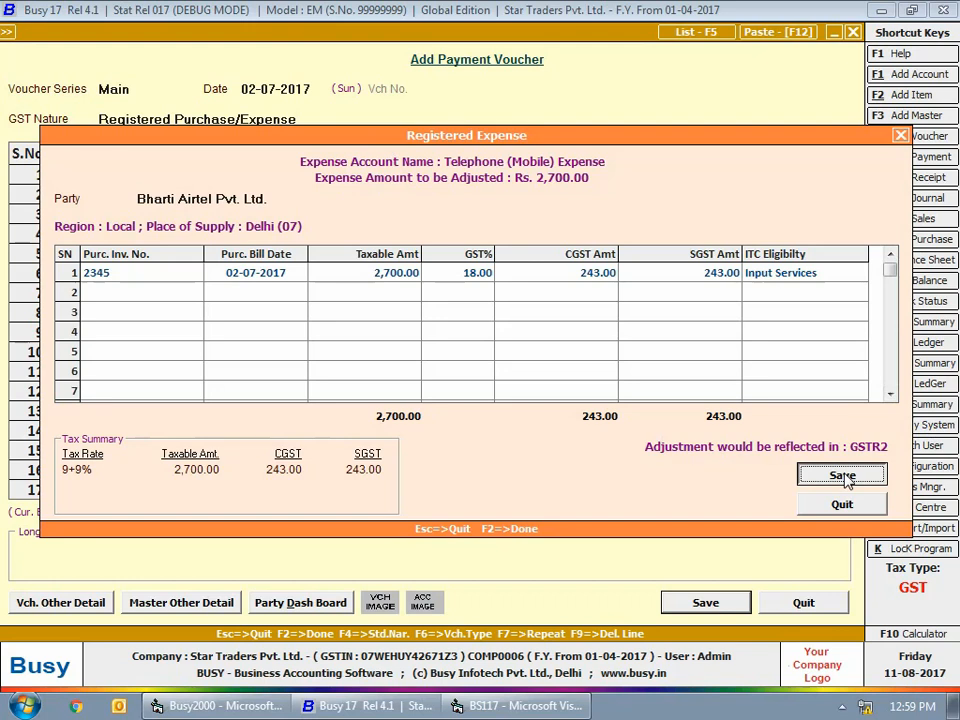
pyautogui.click(842, 476)
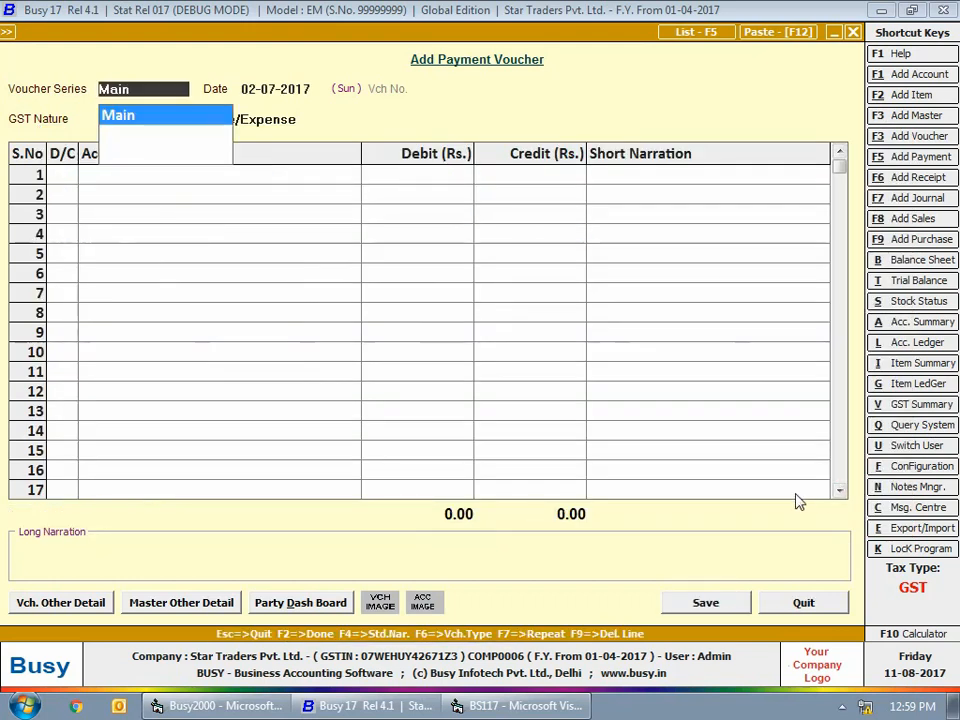
# - Date the new Main series payment voucher 05-07-2017, set its GST nature to UnReg-RCM Purchase/Expense, and make the first row a debit
pyautogui.press('Return')
pyautogui.write('5-7')
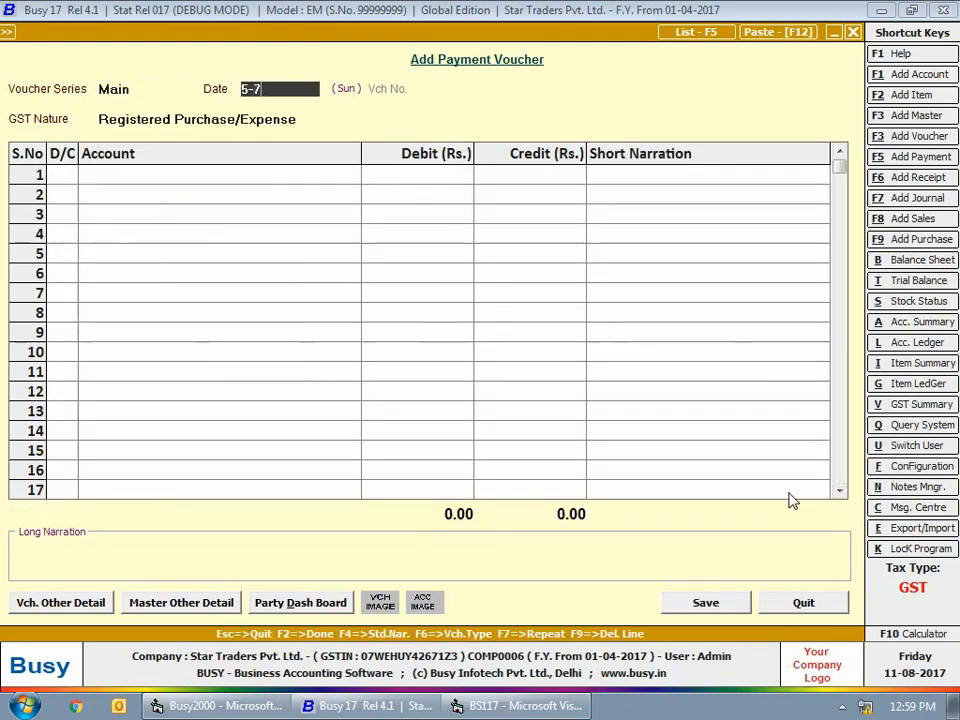
pyautogui.press('Return')
pyautogui.press('Up')
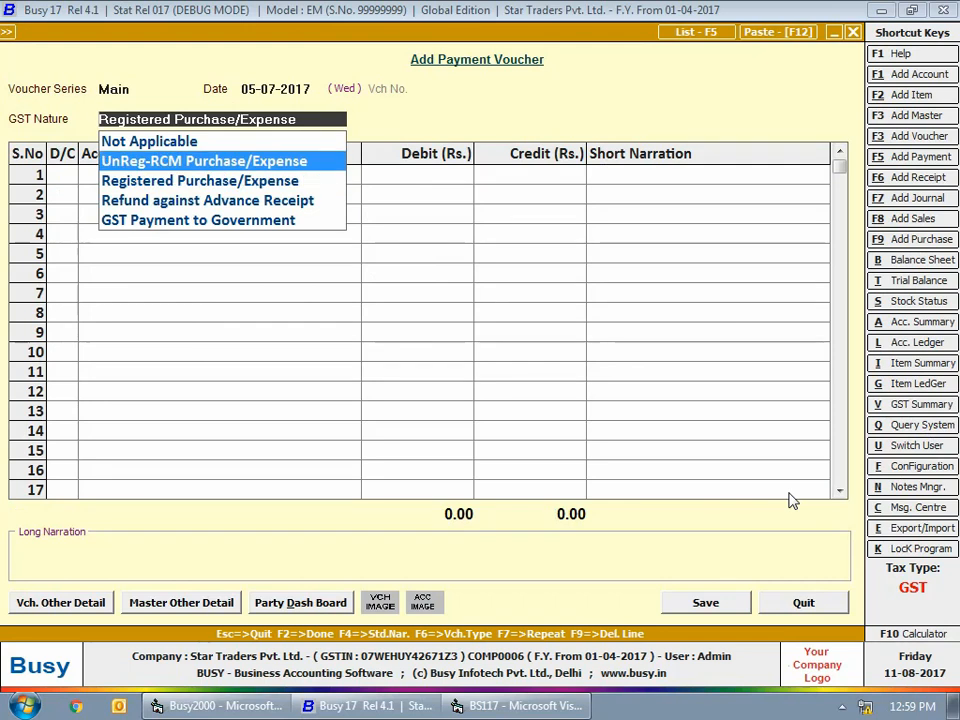
pyautogui.press('Return')
pyautogui.press('Return')
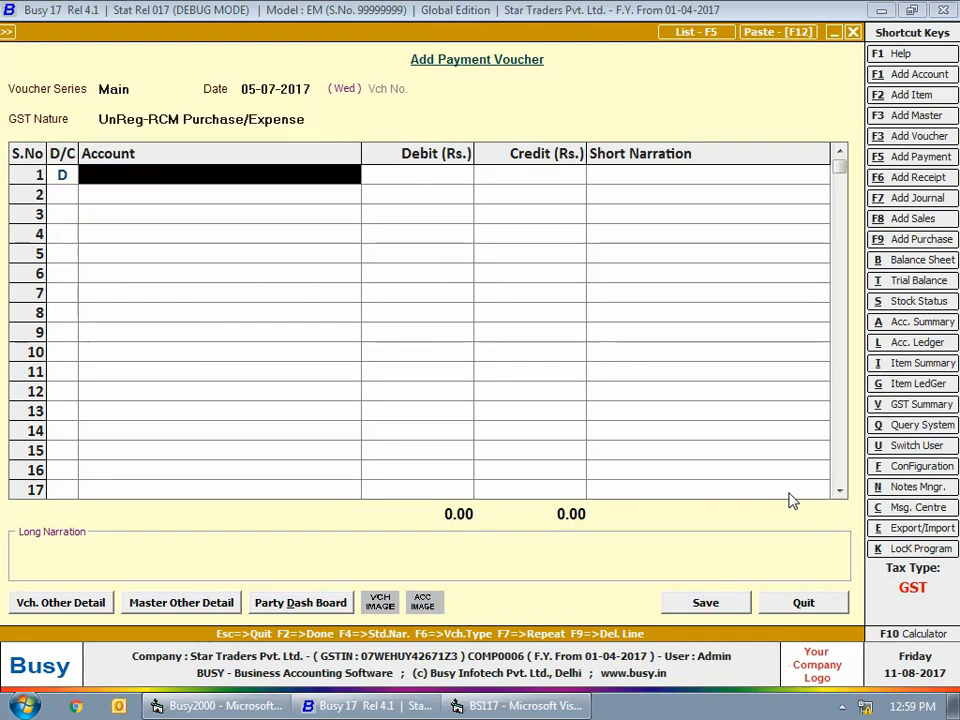
# - Debit Telephone (Mobile) Expense with 300 in the first row and add the short narration (Mobile Recharge)
pyautogui.press('Return')
pyautogui.write('3')
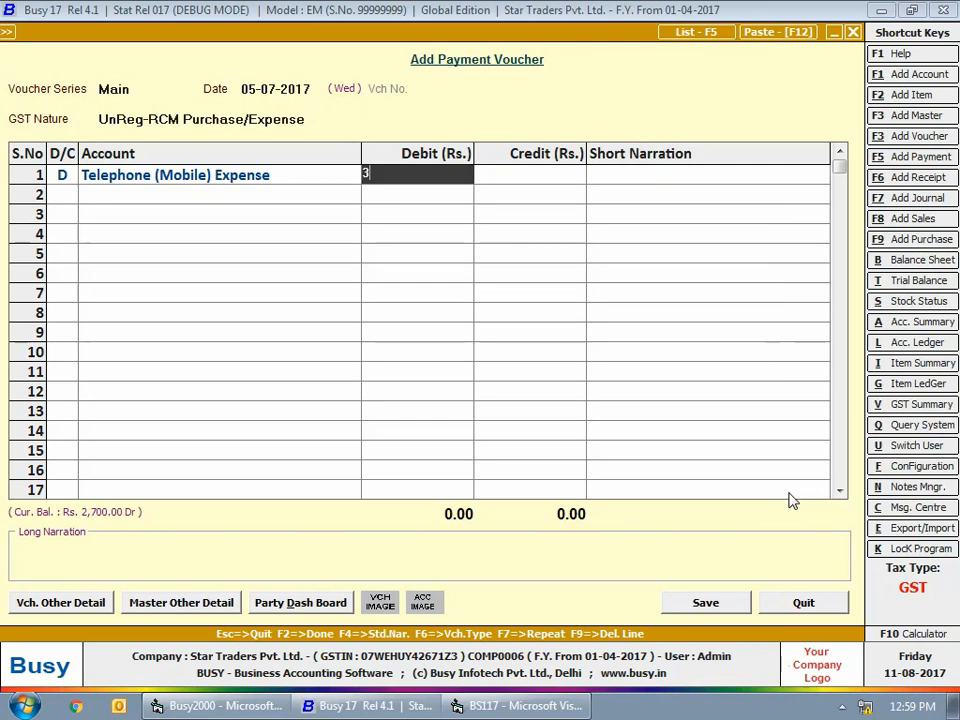
pyautogui.write('00')
pyautogui.press('Return')
pyautogui.write('(Mobil')
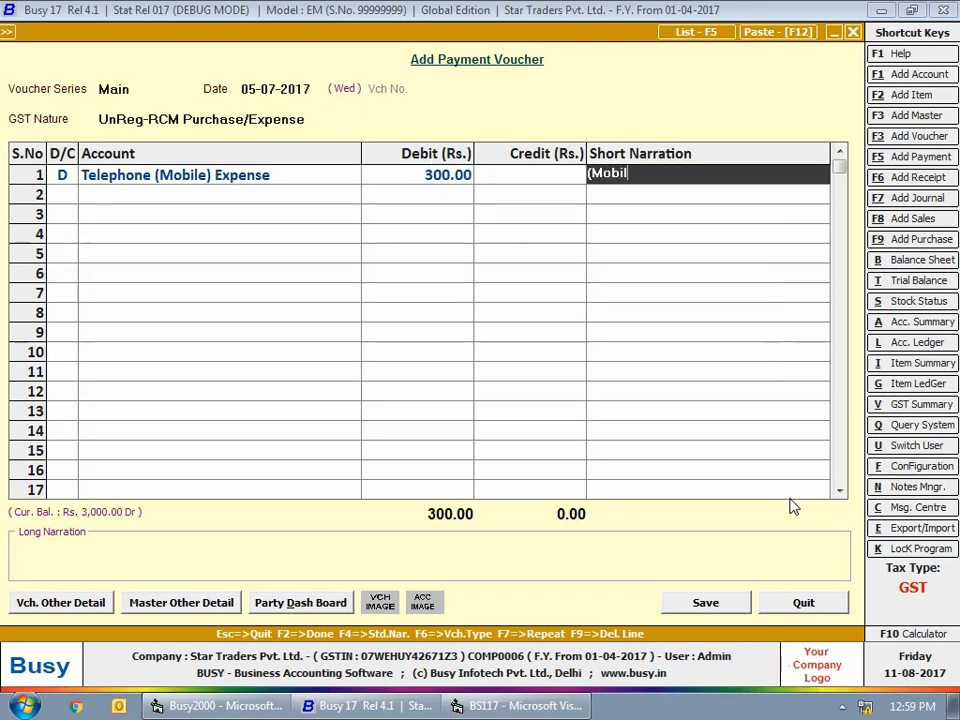
pyautogui.write('e Recharge)')
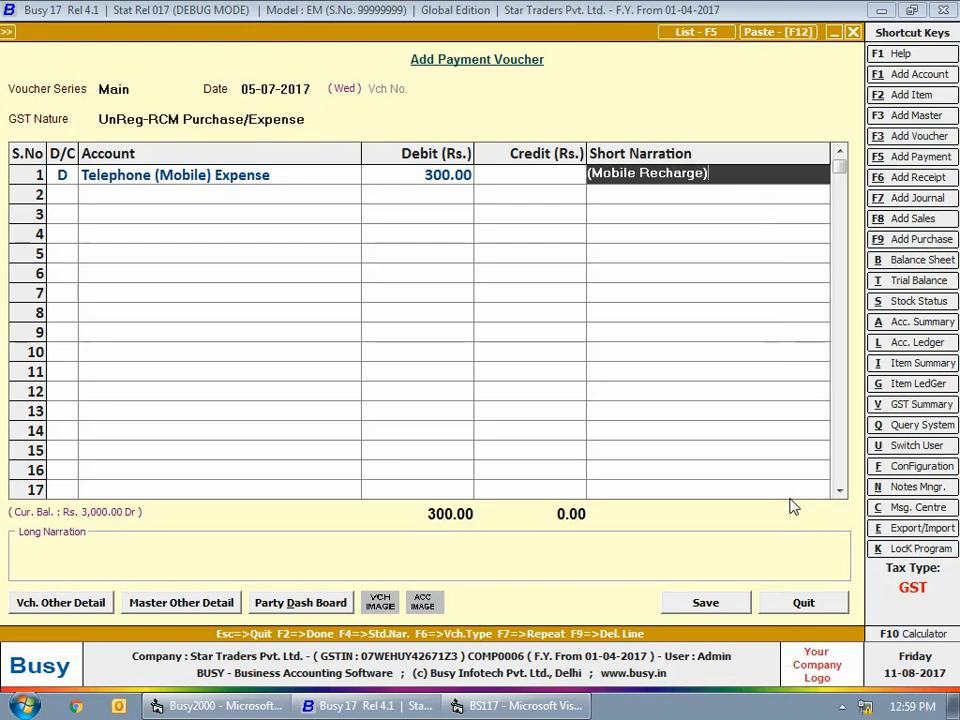
pyautogui.press('Return')
# - Credit Cash with 300 in the second row and save the mobile recharge payment voucher without a long narration
pyautogui.press('Return')
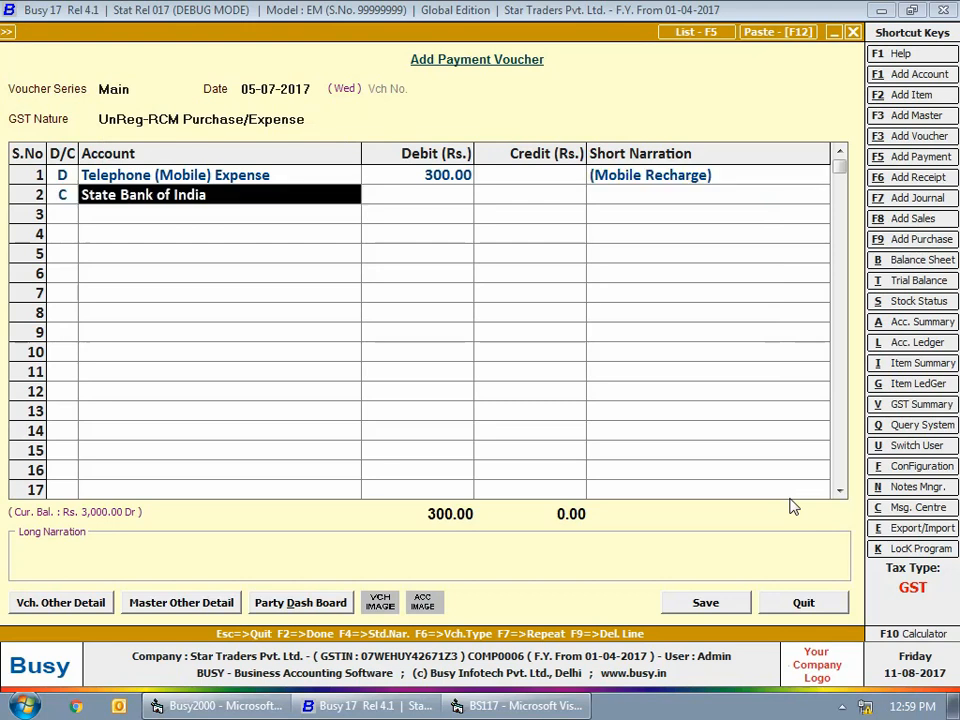
pyautogui.write('cas')
pyautogui.press('Return')
pyautogui.press('Return')
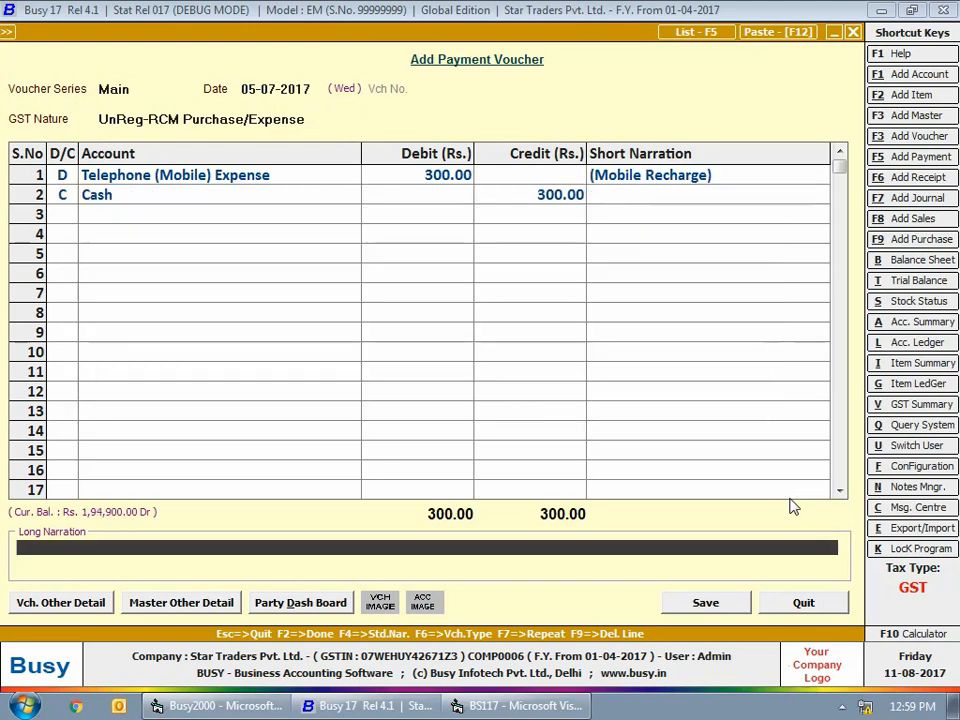
pyautogui.press('Return')
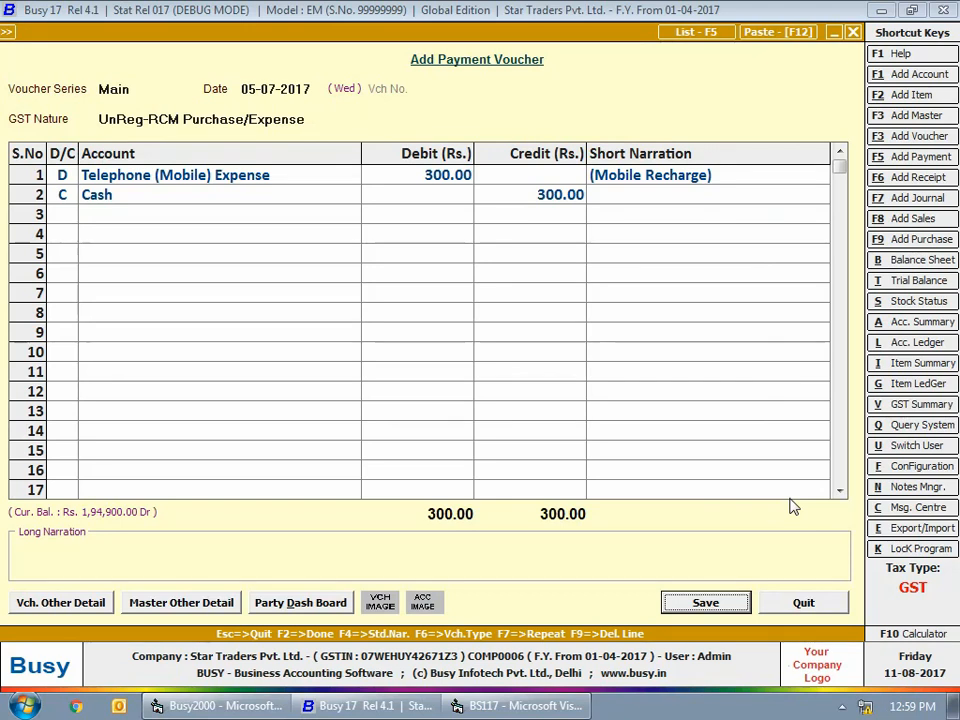
pyautogui.press('Return')
# - Date the new Main series payment voucher 06-07-2017, keep GST nature UnReg-RCM Purchase/Expense, and make the first row a debit
pyautogui.press('Return')
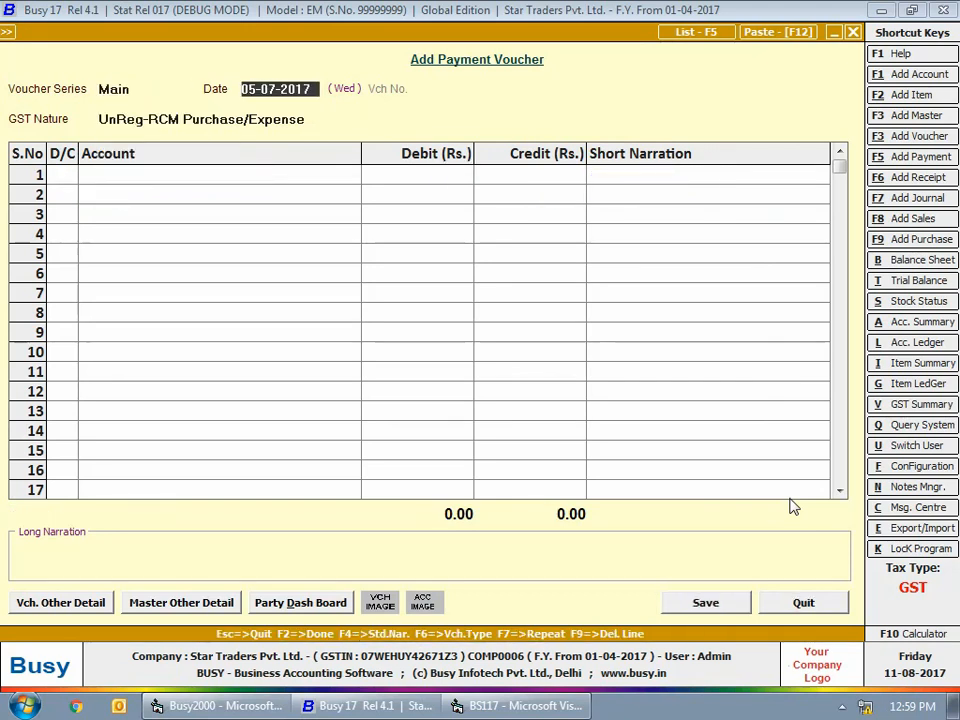
pyautogui.write('6-7')
pyautogui.press('Return')
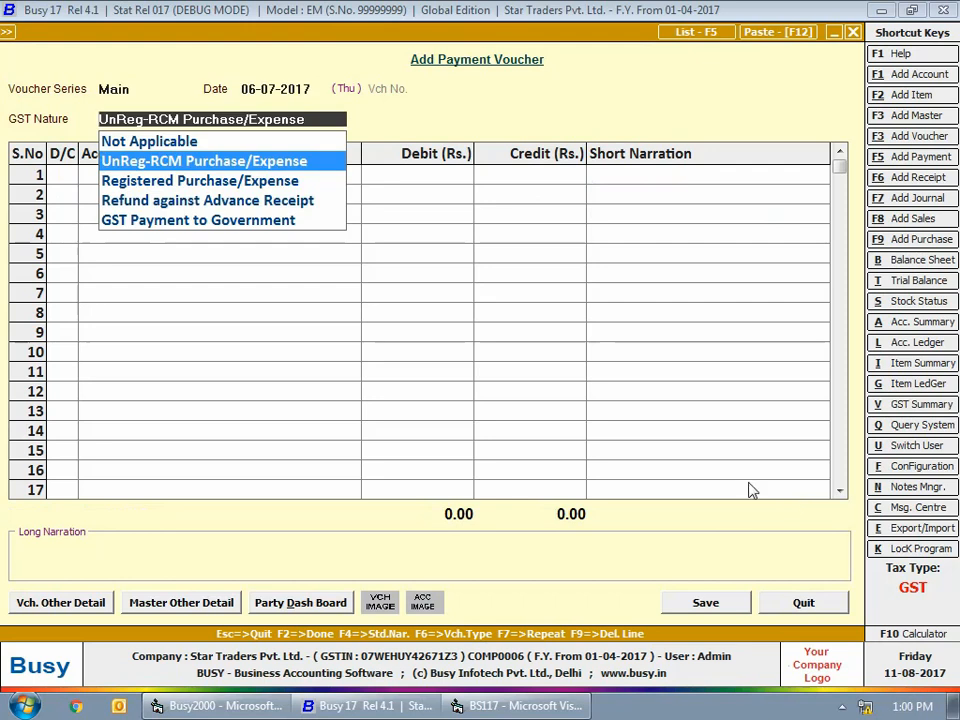
pyautogui.press('Return')
pyautogui.press('Return')
# - Debit the Transportation Charges (Regd.) account with 6,000 in the first row
pyautogui.write('tra')
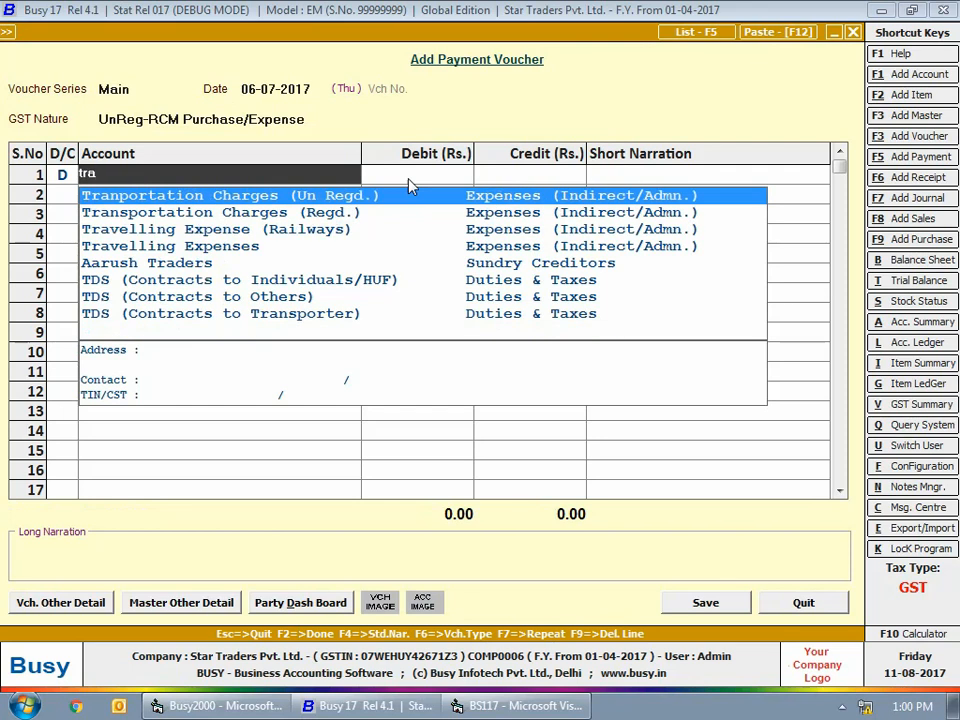
pyautogui.press('Down')
pyautogui.press('Return')
pyautogui.write('6')
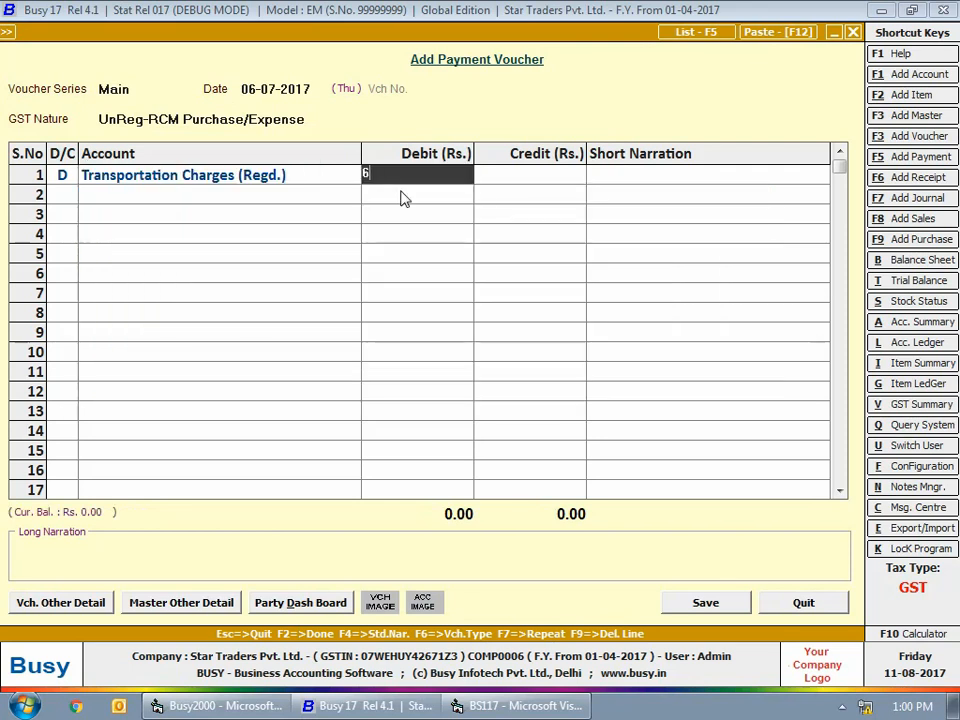
pyautogui.write(',000')
pyautogui.press('Return')
# - Credit Cash with 6,000 in the second row and save the registered transportation charges voucher without narrations
pyautogui.press('Return')
pyautogui.press('Return')
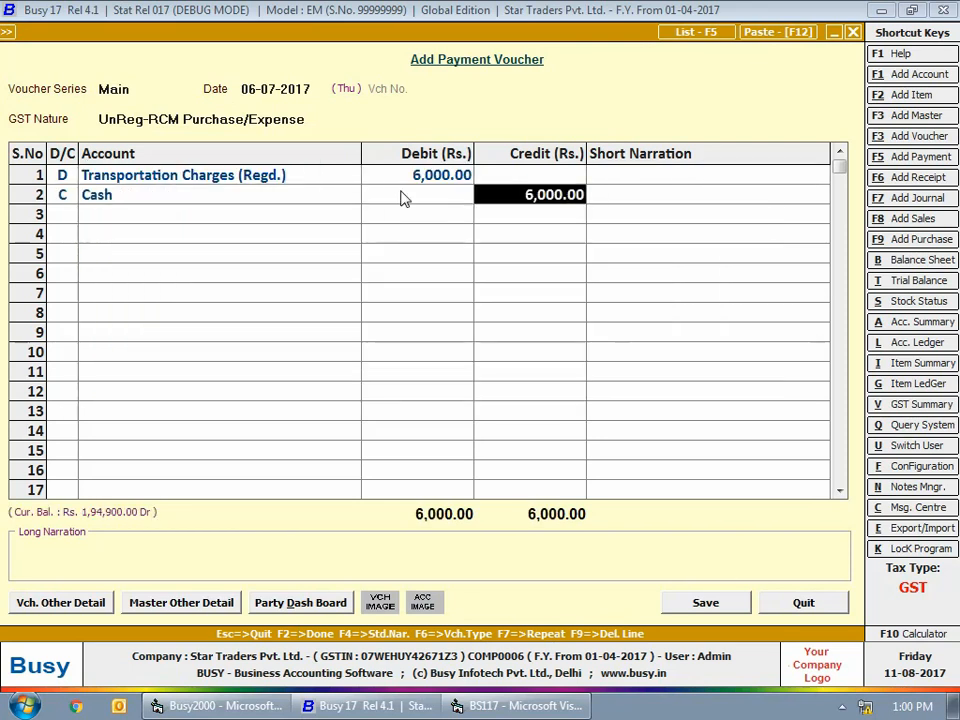
pyautogui.press('Return')
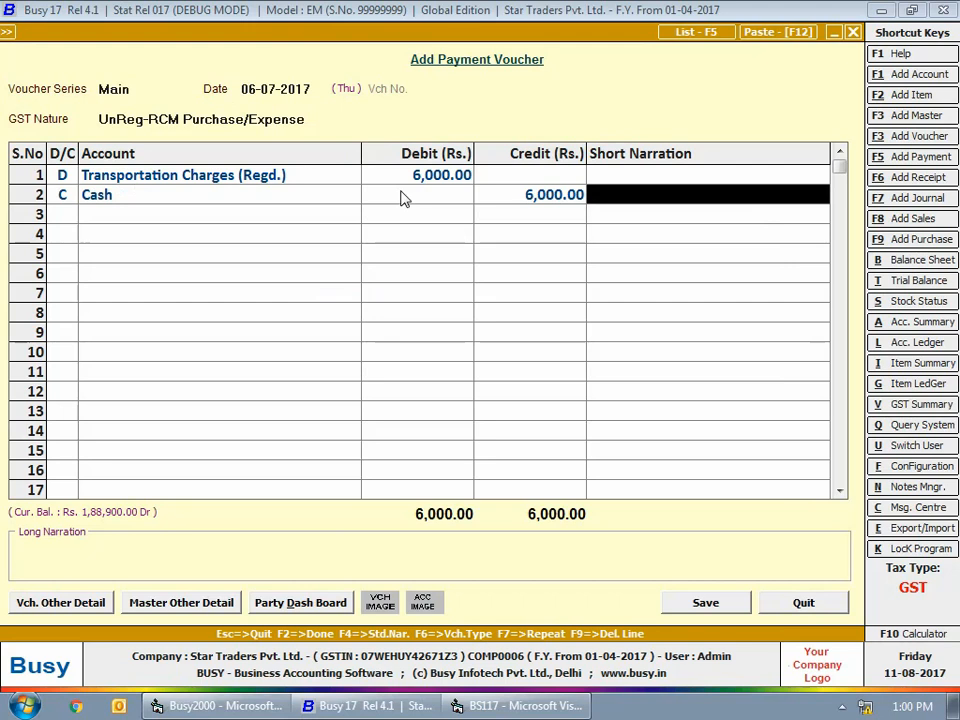
pyautogui.press('Return')
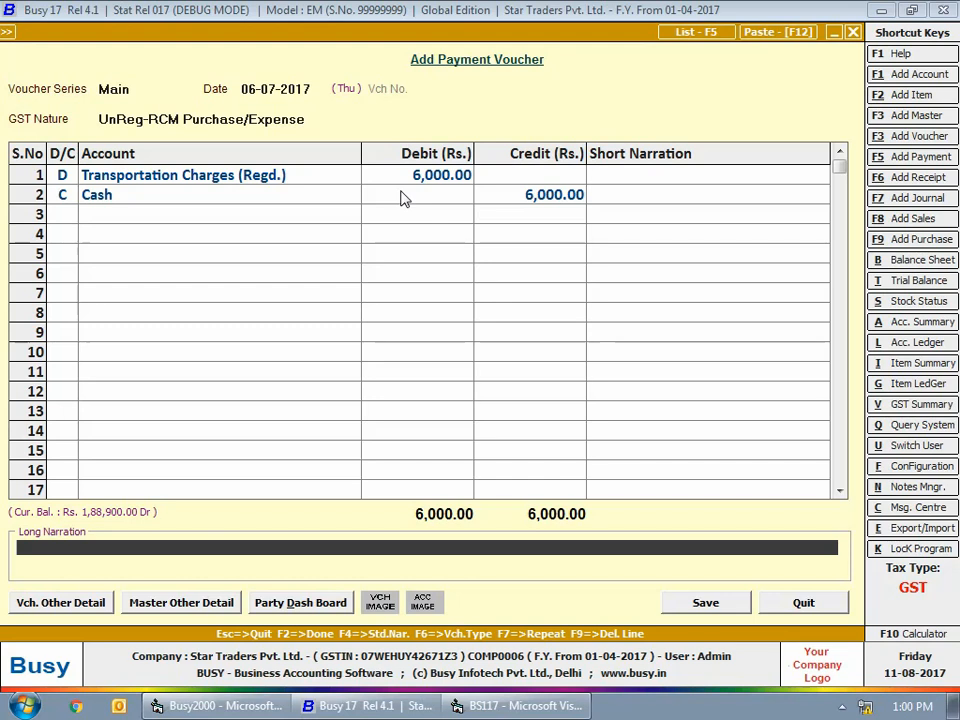
pyautogui.press('Return')
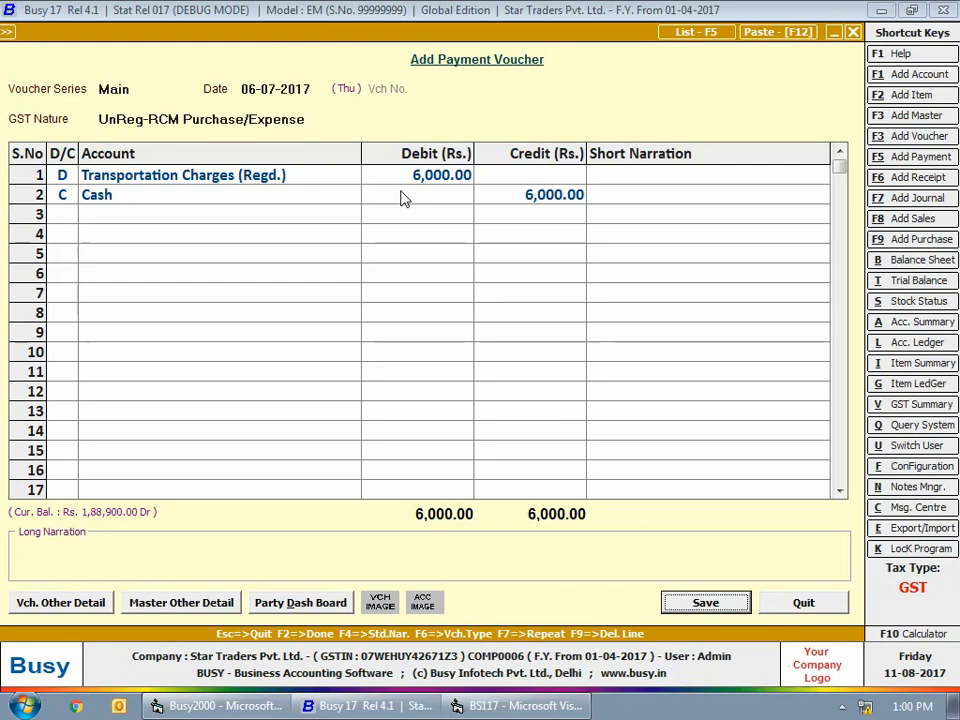
pyautogui.press('Return')
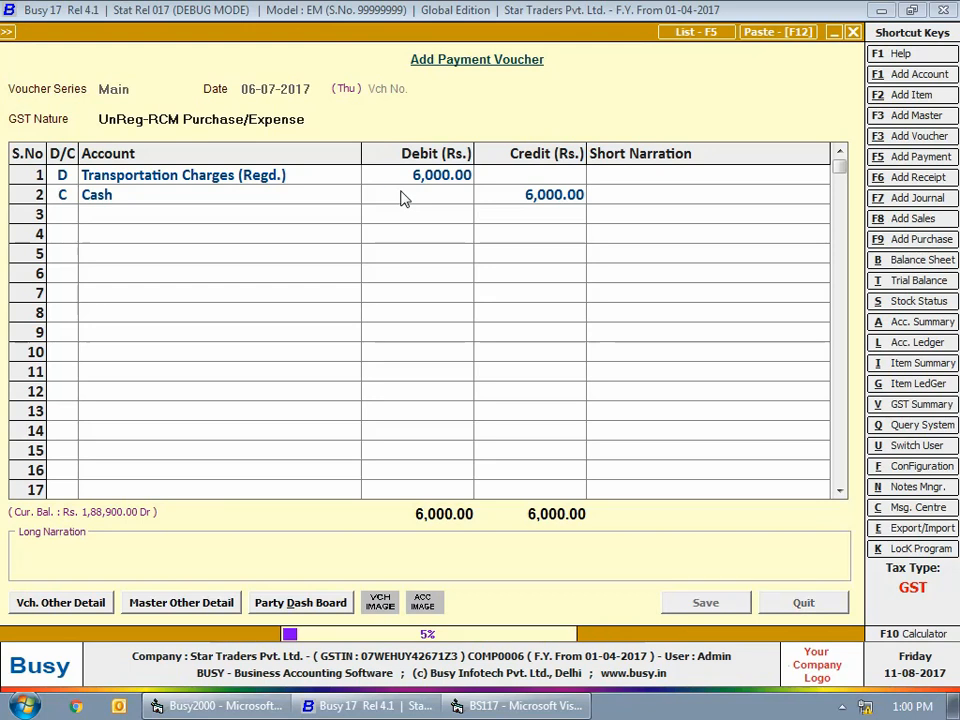
# - Date the next Main series payment voucher 08-07-2017 with GST nature UnReg-RCM Purchase/Expense, and make its first row a debit
pyautogui.press('Return')
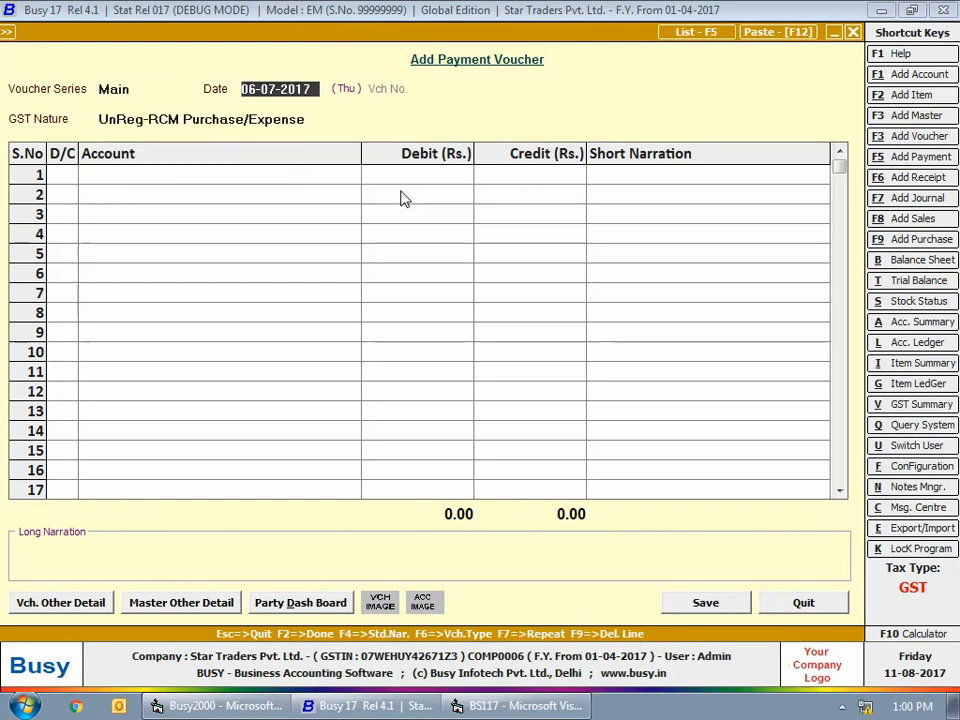
pyautogui.write('8-7')
pyautogui.press('Return')
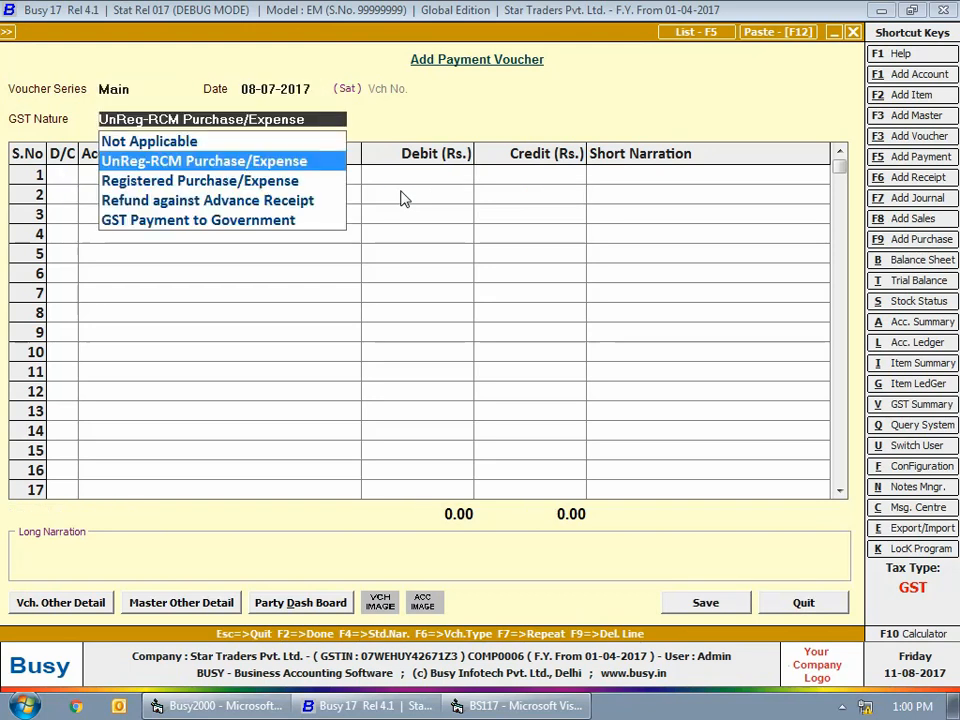
pyautogui.press('Return')
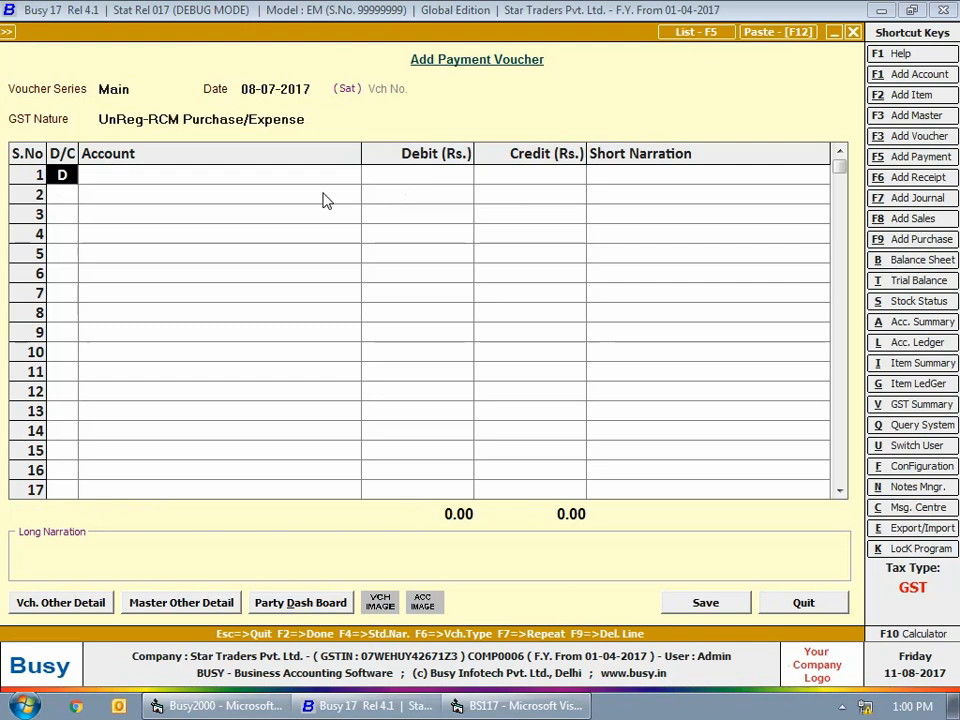
pyautogui.press('Return')
# - Debit the Tranportation Charges (Un Regd.) account with 1,200 in the first row
pyautogui.write('tra')
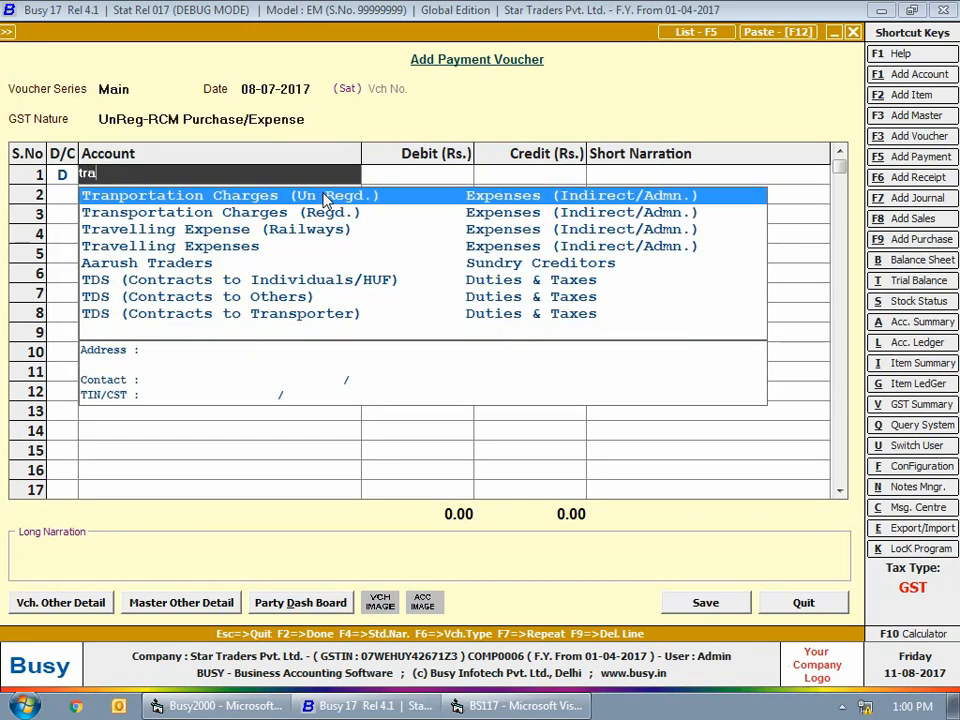
pyautogui.press('Down')
pyautogui.press('Up')
pyautogui.press('Return')
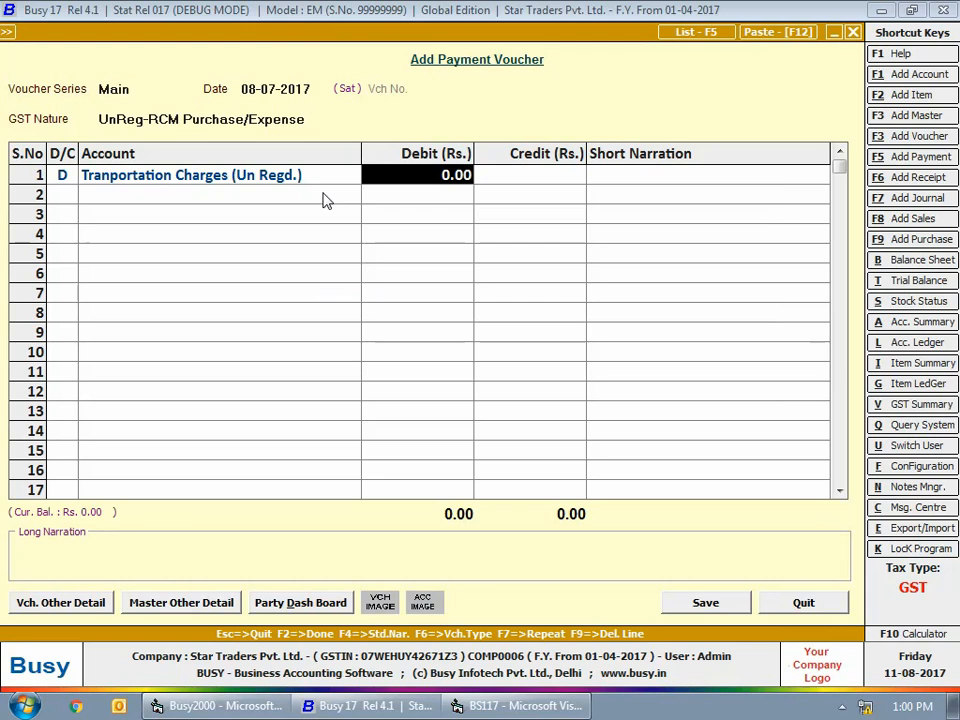
pyautogui.write('1,2')
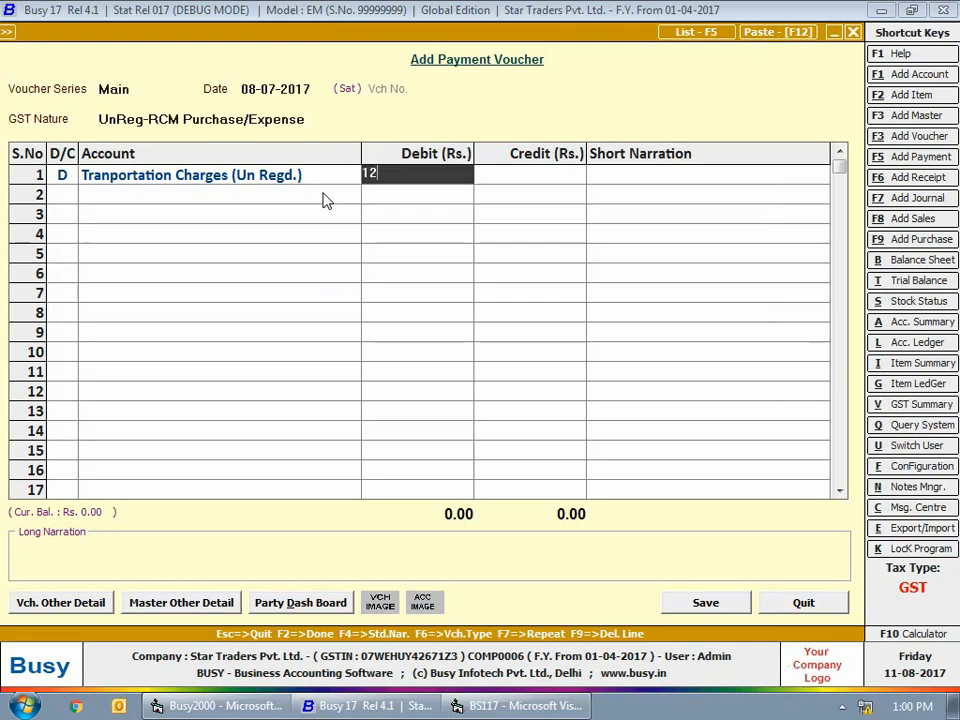
pyautogui.write('00')
pyautogui.press('Return')
# - Credit Cash with 1,200 in the second row and save the unregistered transportation charges voucher without narrations
pyautogui.press('Return')
pyautogui.press('Return')
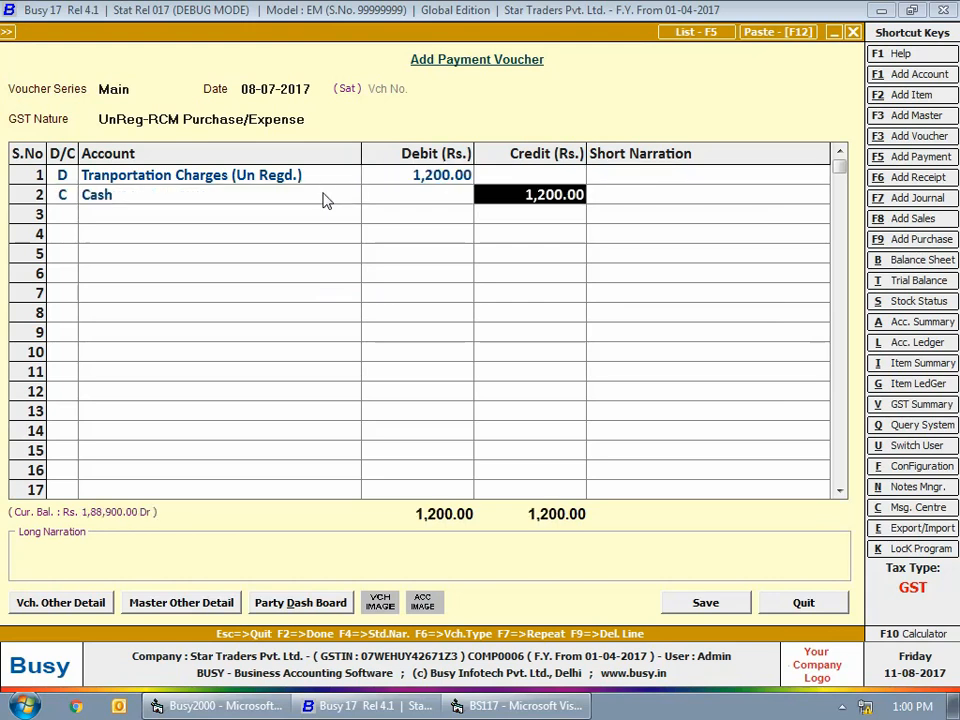
pyautogui.press('Return')
pyautogui.press('Return')
pyautogui.press('Return')
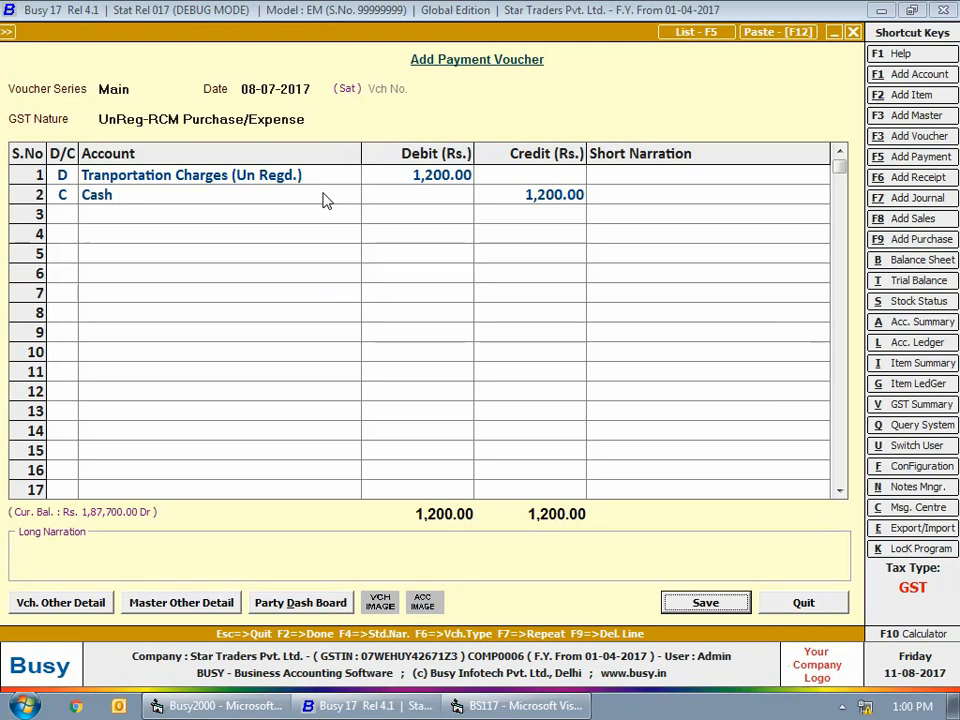
pyautogui.press('Return')
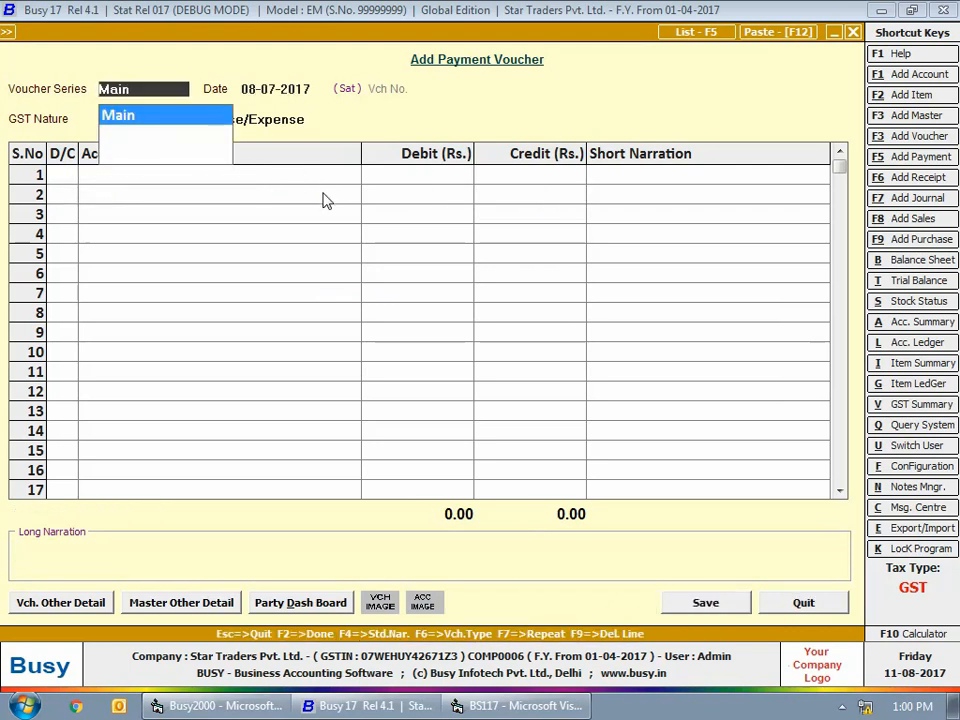
# - Keep the Main series, date 08-07-2017 and GST nature UnReg-RCM Purchase/Expense for another payment voucher, starting with a debit row
pyautogui.press('Return')
pyautogui.press('Return')
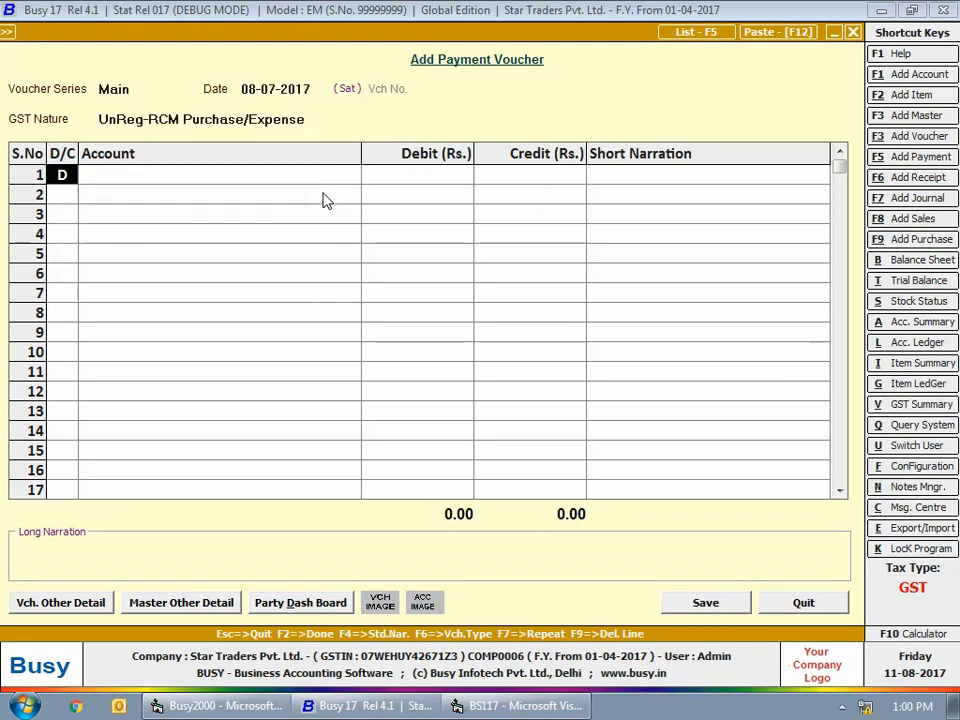
pyautogui.press('Return')
# - Debit Car Servicing Expense with 1,400 in the first row and add the short narration Bumper Repairing
pyautogui.write('car')
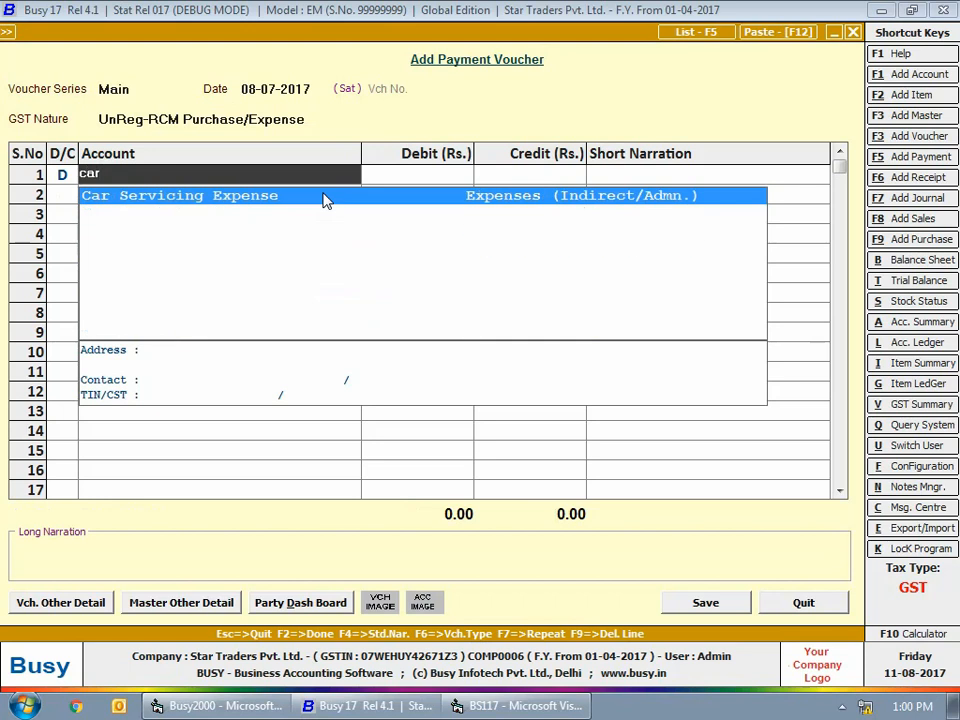
pyautogui.press('Return')
pyautogui.write('1400')
pyautogui.press('Return')
pyautogui.write('B')
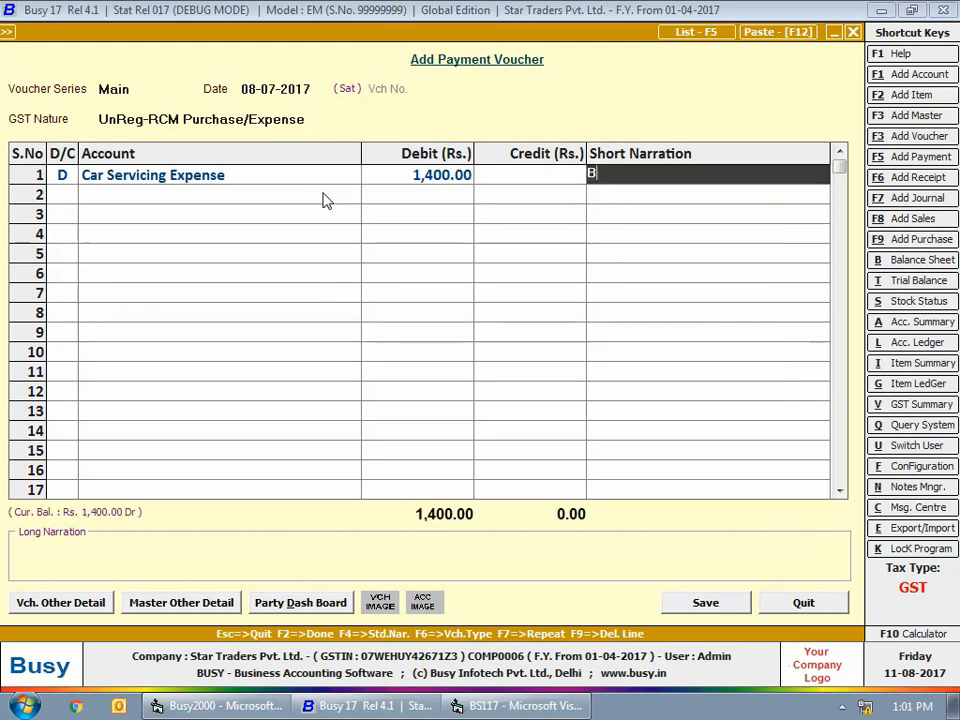
pyautogui.write('umper Repair')
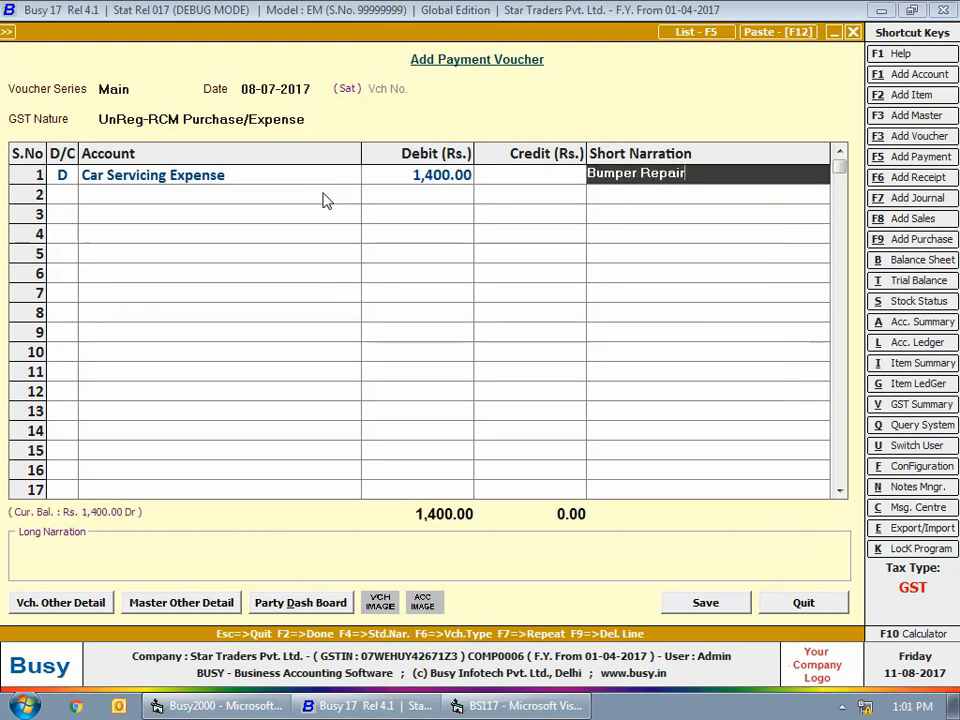
pyautogui.write('ing')
pyautogui.press('Return')
# - Credit Cash with 1,400 in the second row, save the car servicing voucher, and leave payment voucher entry
pyautogui.press('Return')
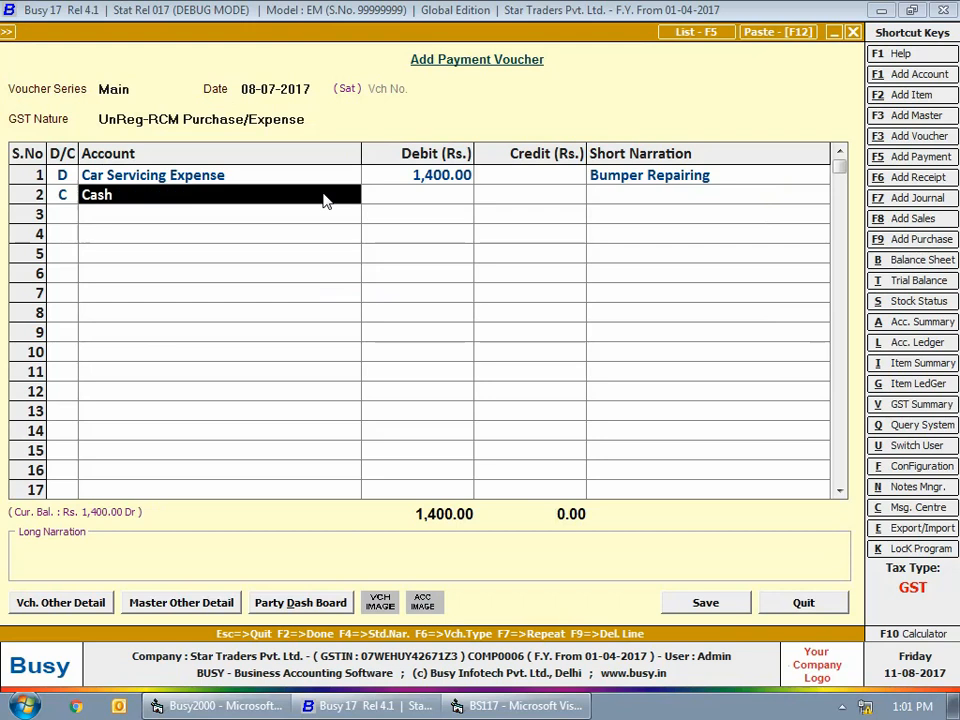
pyautogui.press('Return')
pyautogui.press('Return')
pyautogui.press('Return')
pyautogui.press('Return')
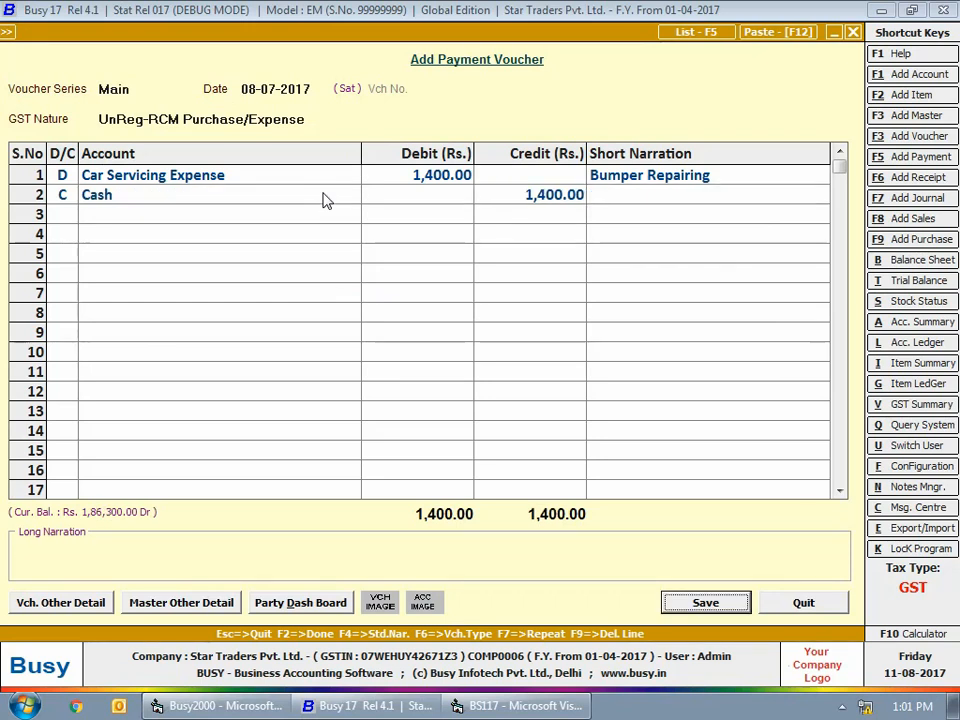
pyautogui.press('Return')
pyautogui.press('Escape')
pyautogui.press('Escape')
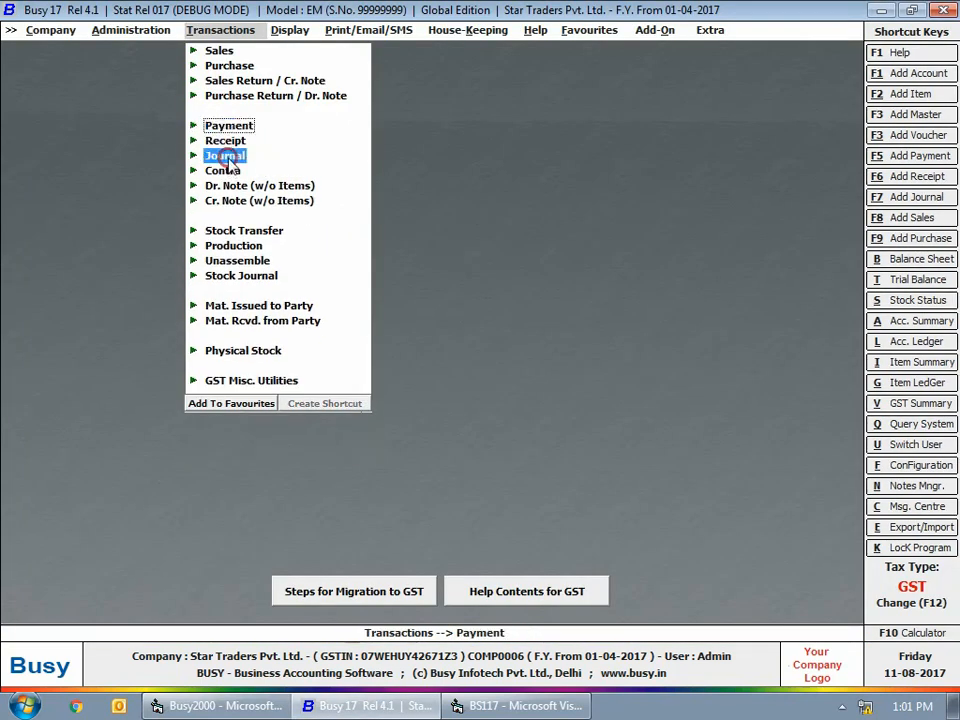
# - Start a journal voucher in the Main series dated 10-07-2017 with GST nature Registered Purchase/Expense and a debit first row
pyautogui.click(229, 157)
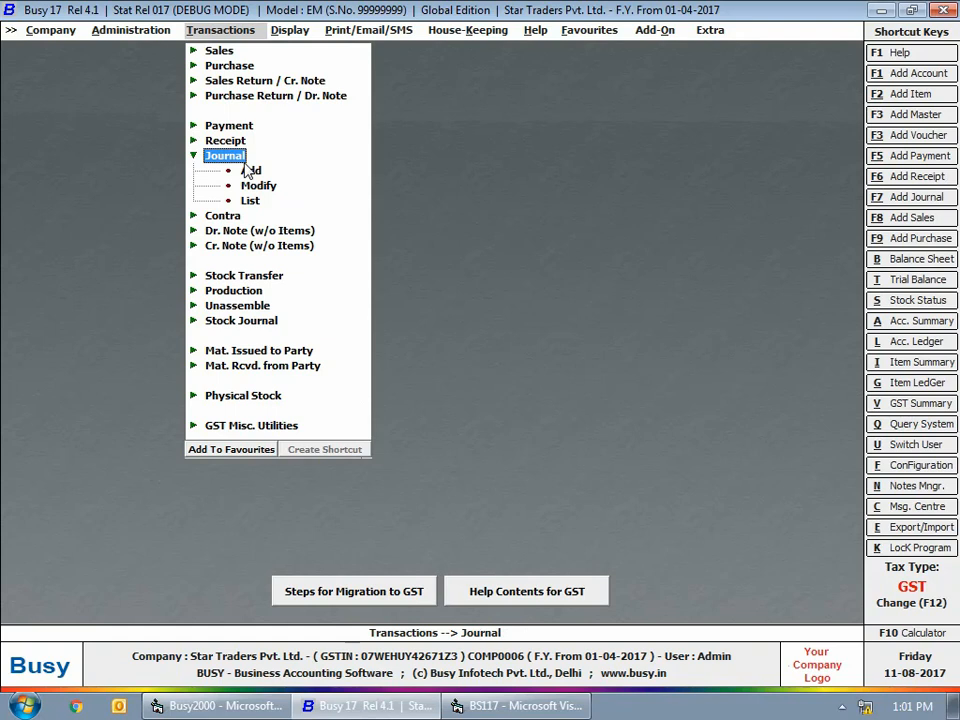
pyautogui.click(247, 172)
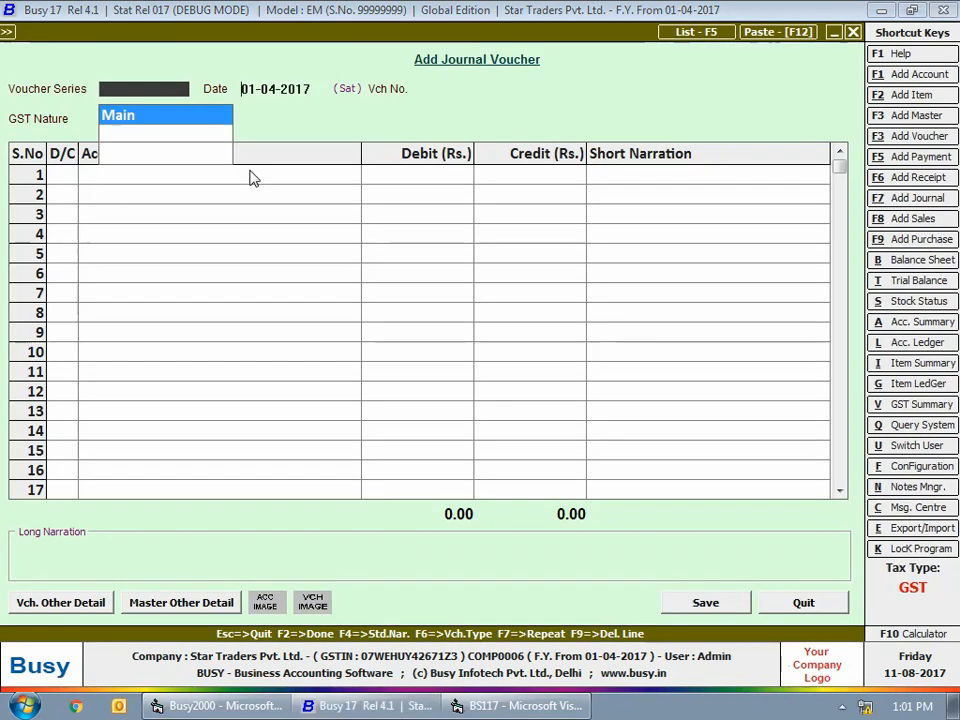
pyautogui.press('Return')
pyautogui.write('10-7')
pyautogui.press('Return')
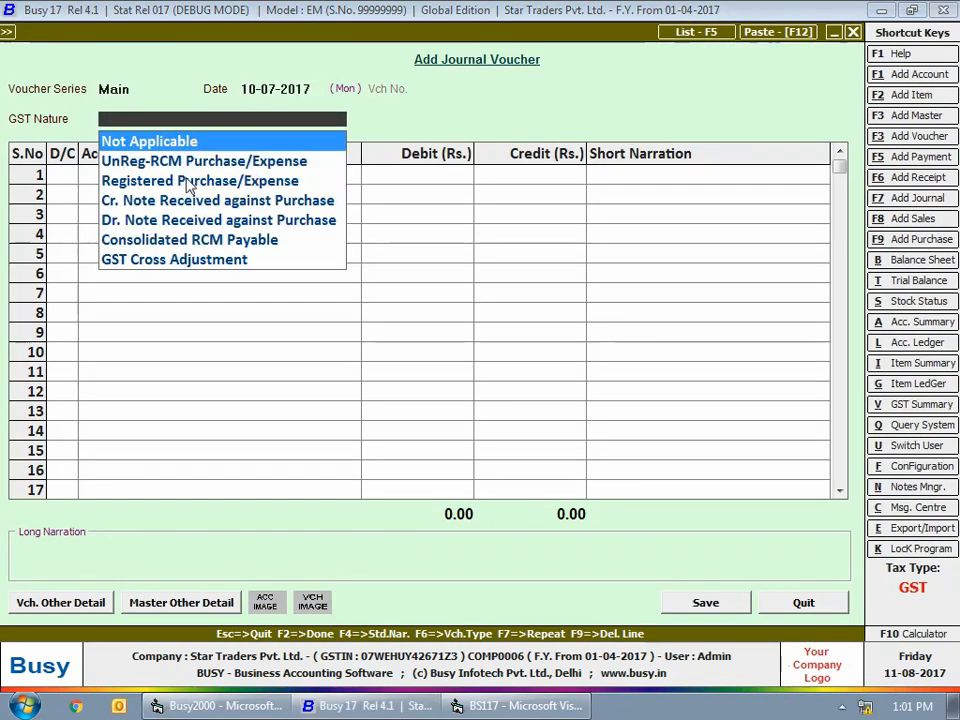
pyautogui.press('Down')
pyautogui.press('Down')
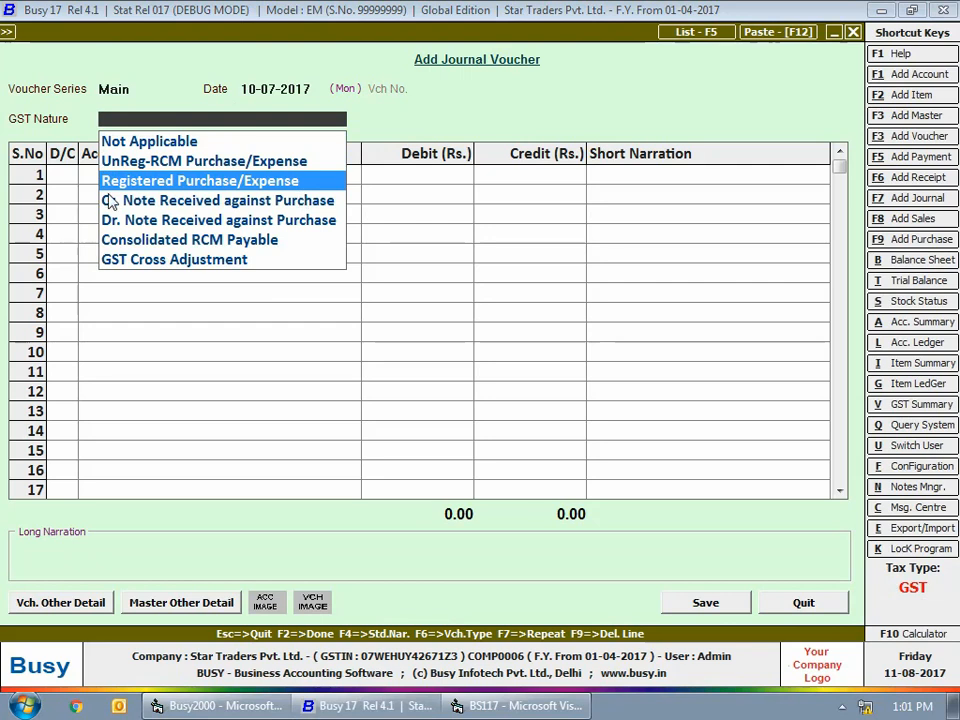
pyautogui.press('Return')
pyautogui.press('Return')
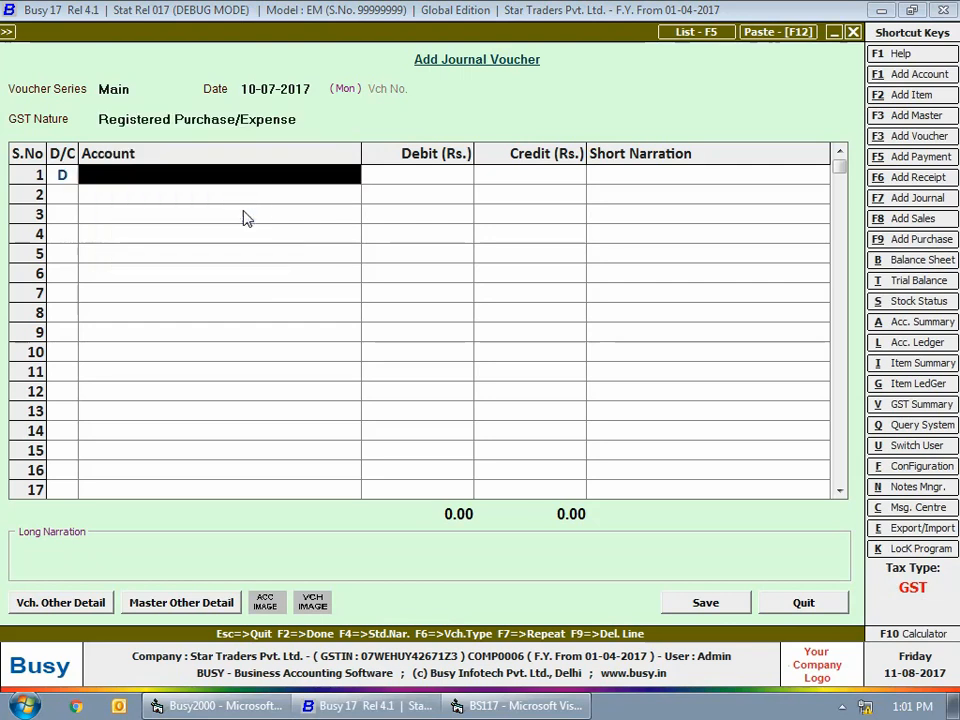
# - Debit Car Servicing Expense with 8,400 in the first row, leaving the short narration blank
pyautogui.write('car')
pyautogui.press('Return')
pyautogui.write('8400')
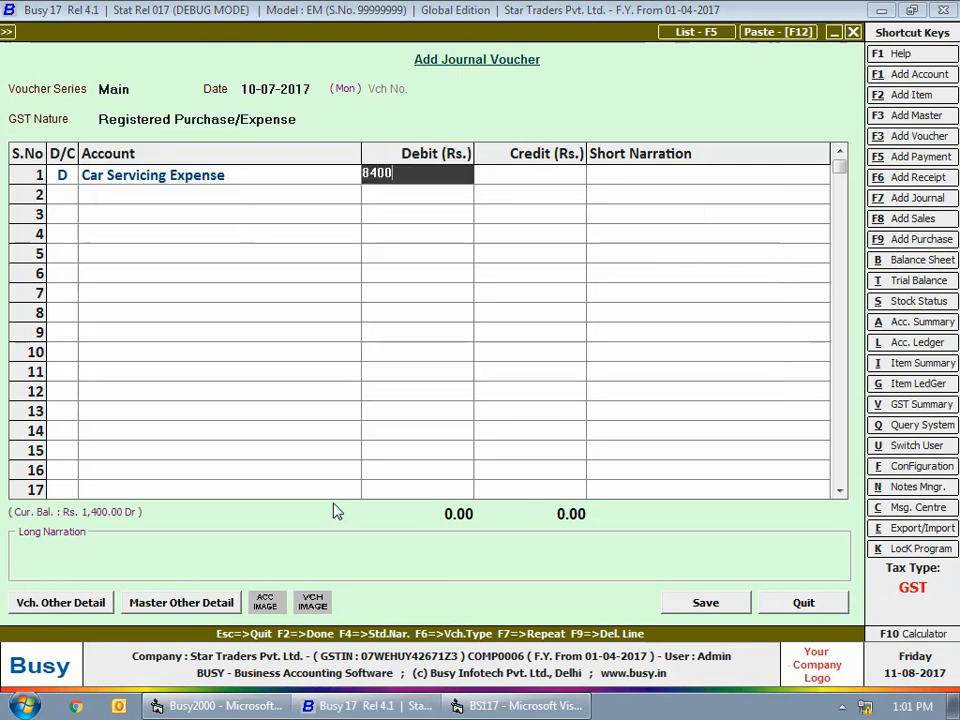
pyautogui.press('Return')
pyautogui.press('Return')
# - Debit CGST Input with 756 in the second row without a short narration
pyautogui.write('d')
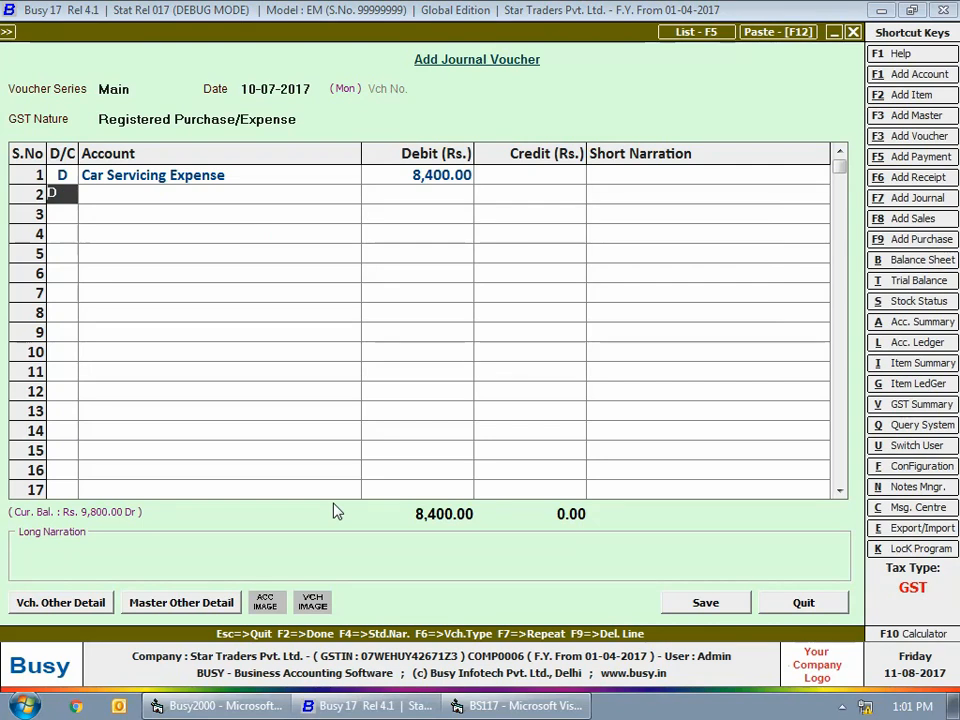
pyautogui.press('Return')
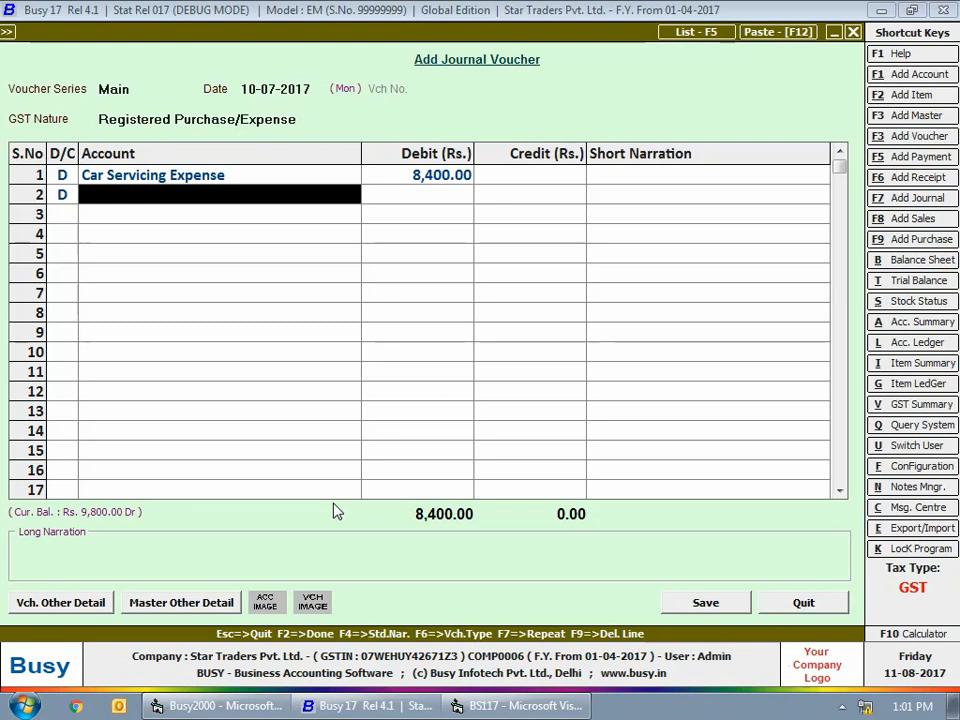
pyautogui.write('gst')
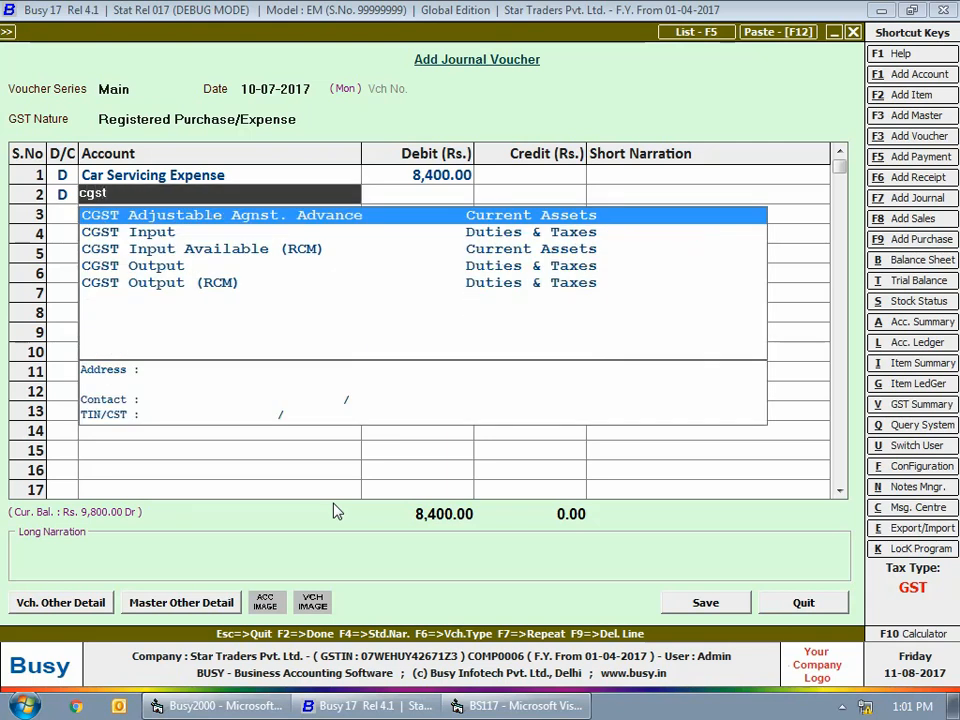
pyautogui.press('Down')
pyautogui.press('Return')
pyautogui.write('756')
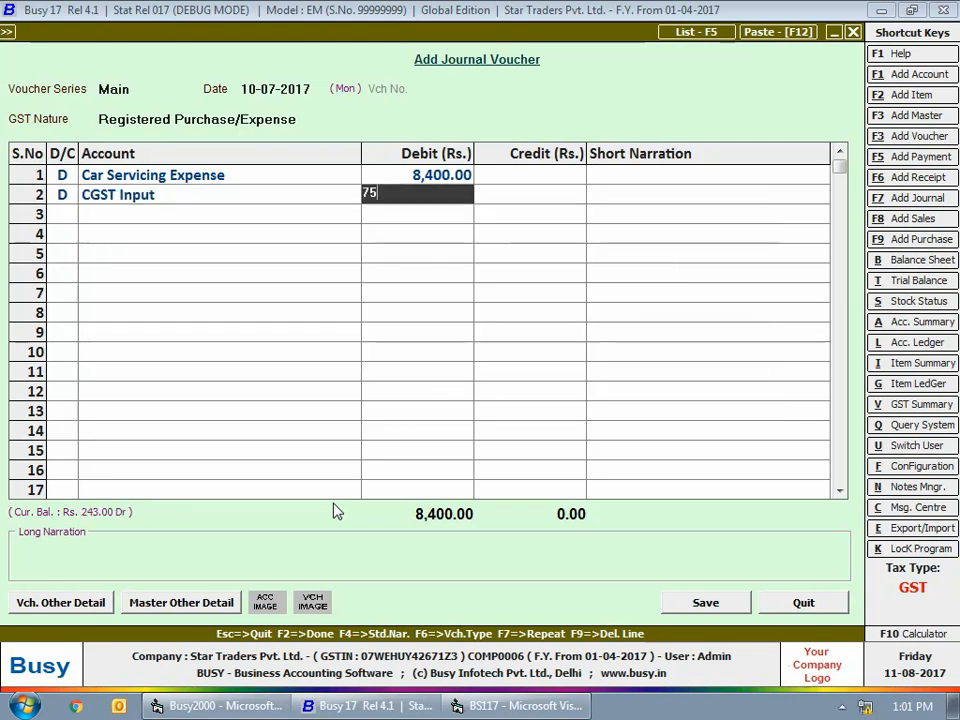
pyautogui.press('Return')
pyautogui.press('Return')
# - Debit SGST Input with 756 in the third row without a short narration
pyautogui.write('d')
pyautogui.press('Return')
pyautogui.write('sg')
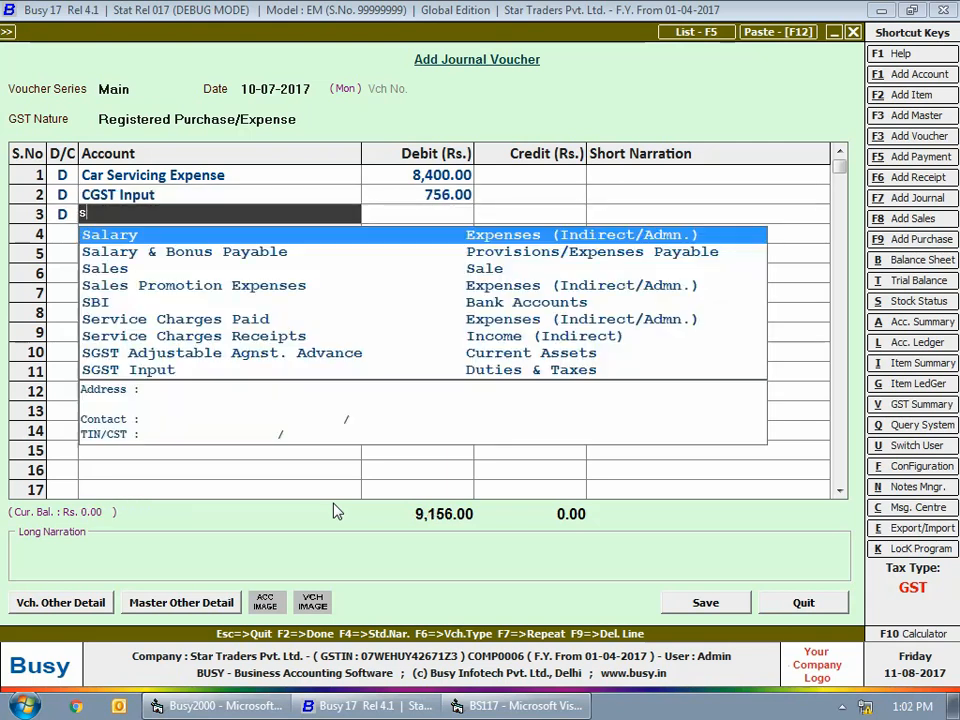
pyautogui.press('Down')
pyautogui.press('Return')
pyautogui.write('756')
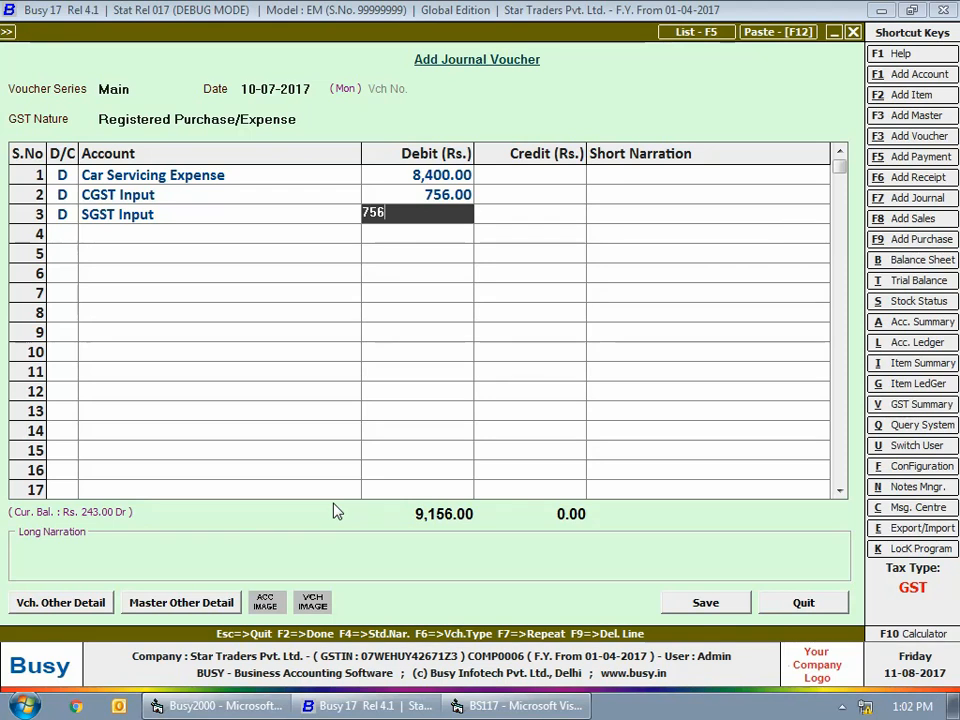
pyautogui.press('Return')
pyautogui.press('Return')
# - Credit State Bank of India with 9,912 in the fourth row, skip the narrations and proceed to the registered expense details
pyautogui.write('c')
pyautogui.press('Return')
pyautogui.write('sb')
pyautogui.press('Return')
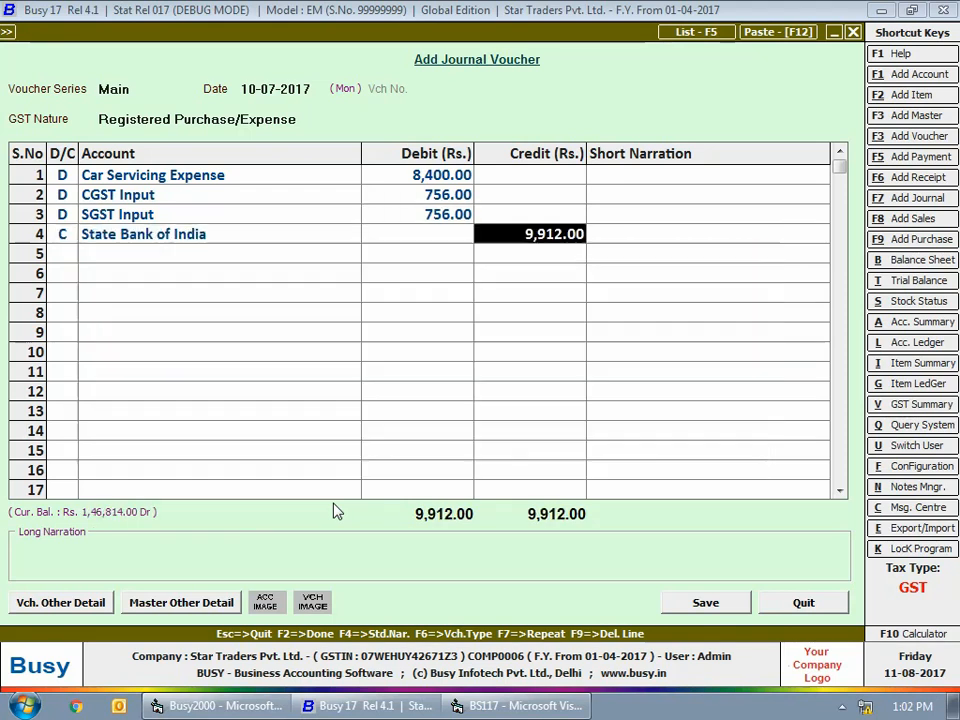
pyautogui.press('Return')
pyautogui.press('Return')
pyautogui.press('Return')
pyautogui.press('Return')
pyautogui.press('Return')
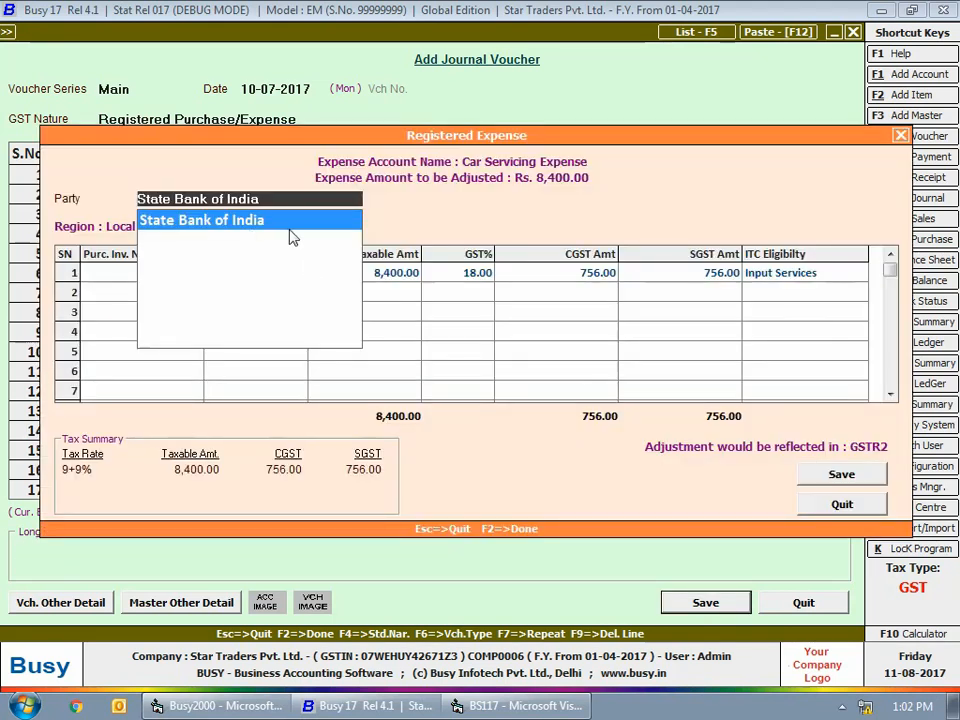
# - Set the party to Galaxy Toyota and the purchase invoice number to 3451, keeping bill date 10-07-2017, GST 18% and Input Services eligibility
pyautogui.write('ga')
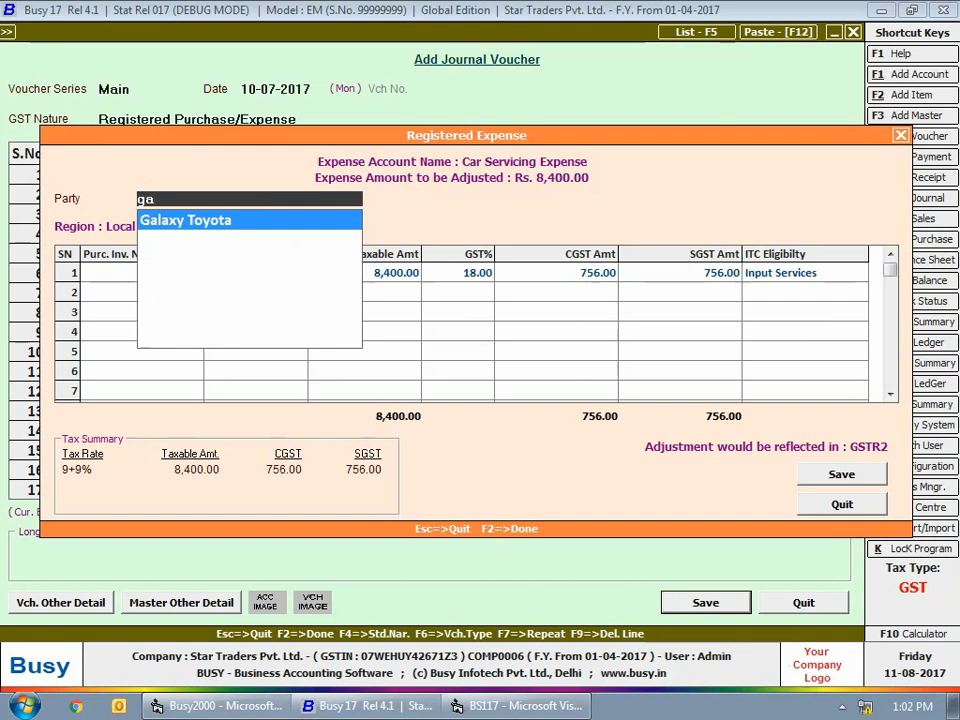
pyautogui.click(289, 224)
pyautogui.write('3451')
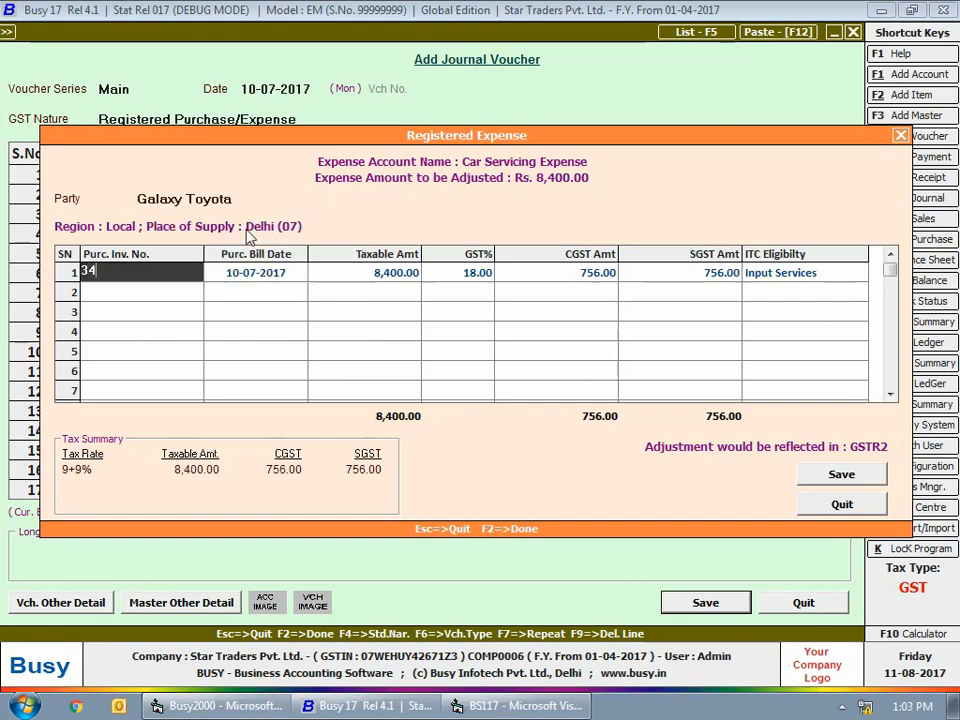
pyautogui.press('Return')
pyautogui.press('Return')
pyautogui.press('Return')
pyautogui.press('Return')
pyautogui.press('Return')
pyautogui.press('Return')
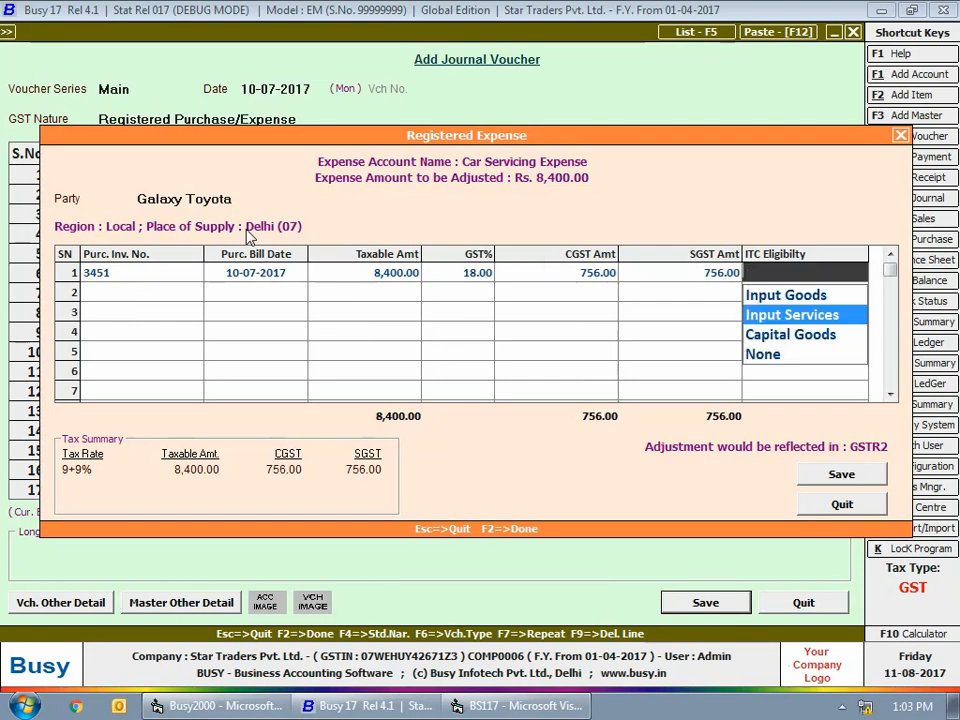
pyautogui.press('Return')
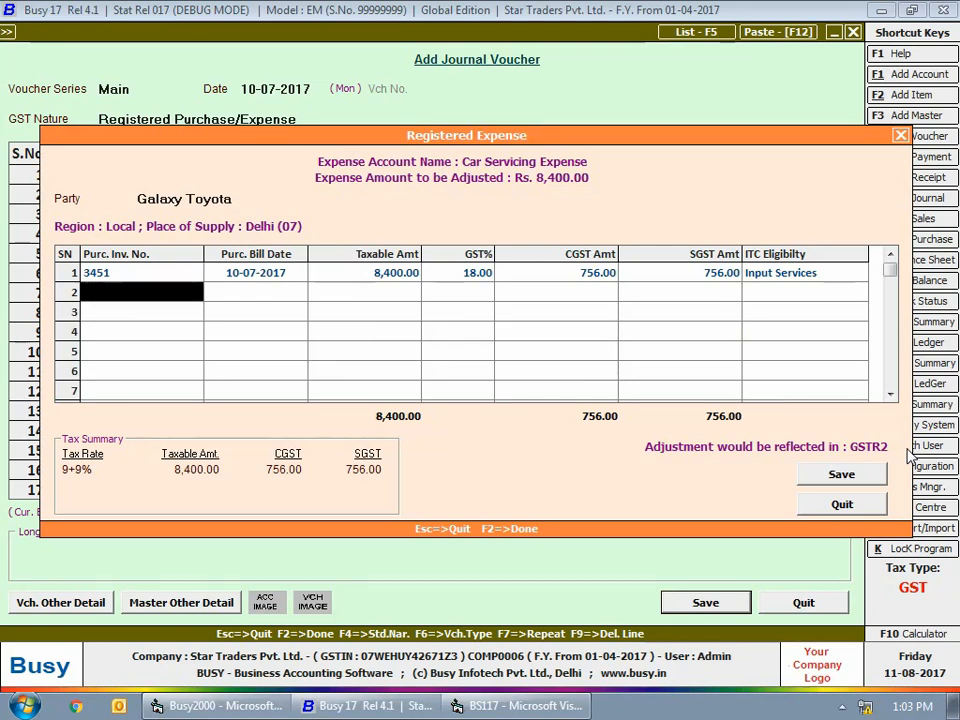
# - Save the registered expense details for the car servicing voucher and leave journal voucher entry
pyautogui.click(838, 482)
pyautogui.press('Escape')
pyautogui.press('Escape')
pyautogui.press('Escape')
pyautogui.press('Escape')
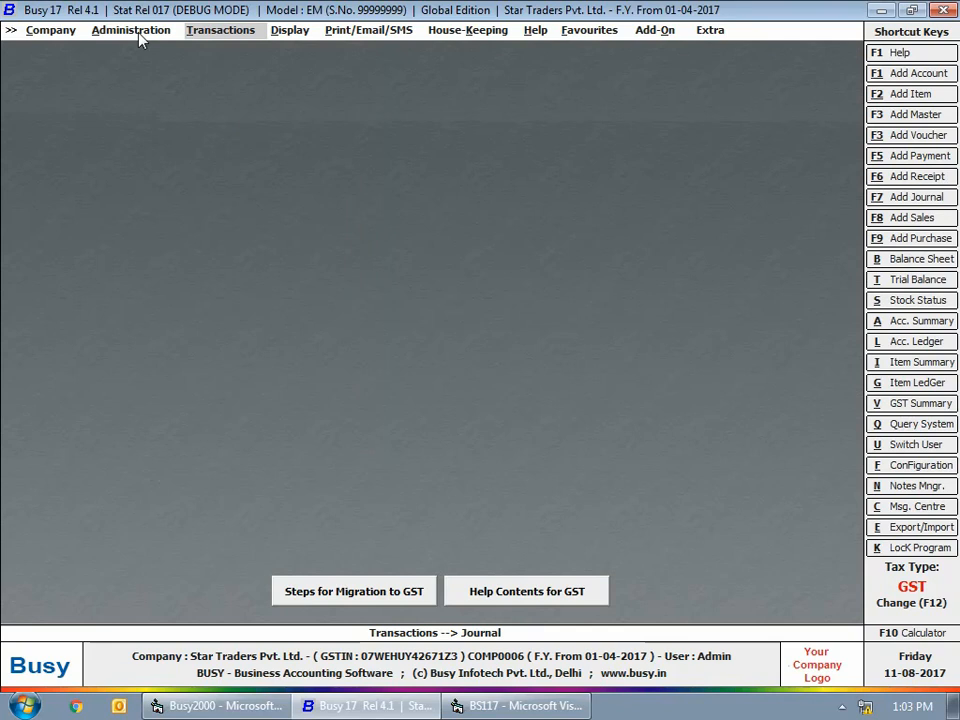
# - Start a new item master named Soaps in the General group with Pcs. as its unit
pyautogui.click(131, 30)
pyautogui.click(130, 50)
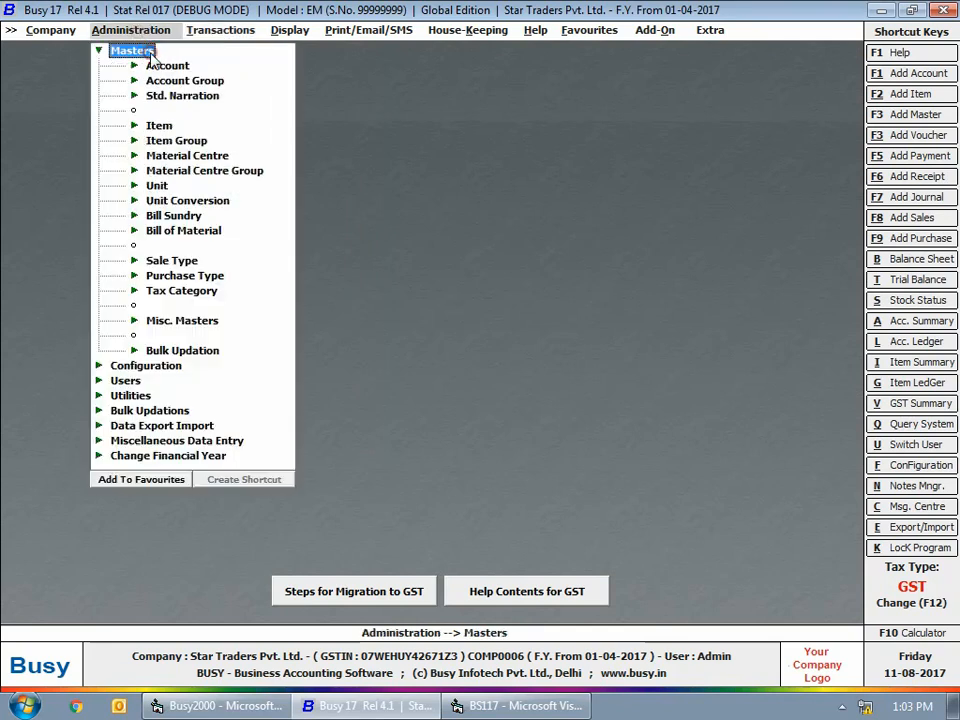
pyautogui.click(160, 125)
pyautogui.click(193, 140)
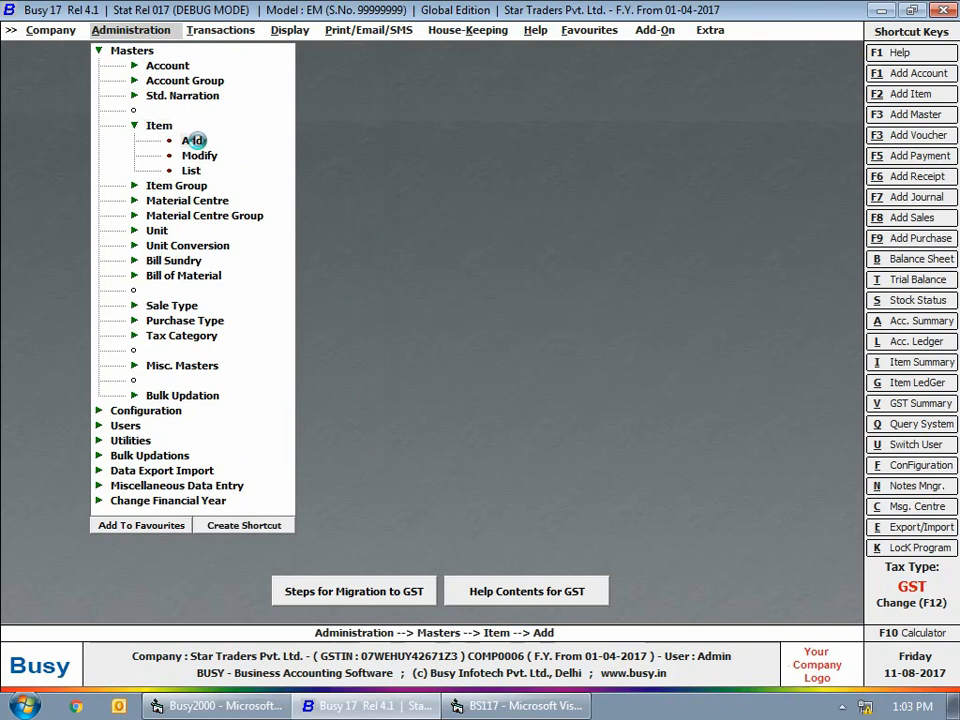
pyautogui.write('Soaps')
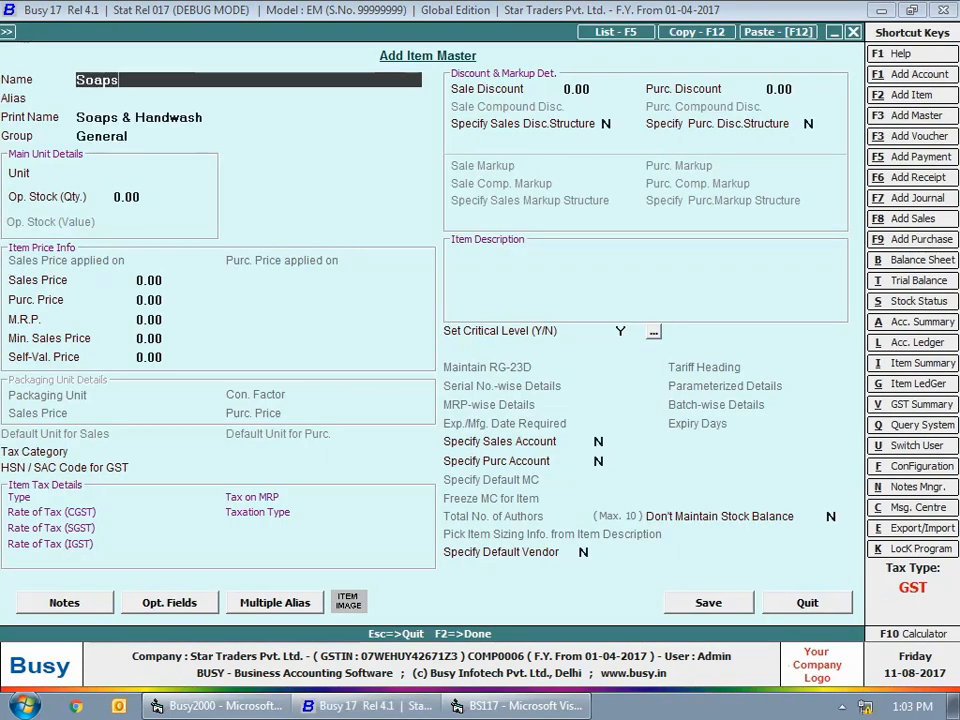
pyautogui.press('Return')
pyautogui.press('Return')
pyautogui.press('Return')
pyautogui.press('Return')
pyautogui.write('pc')
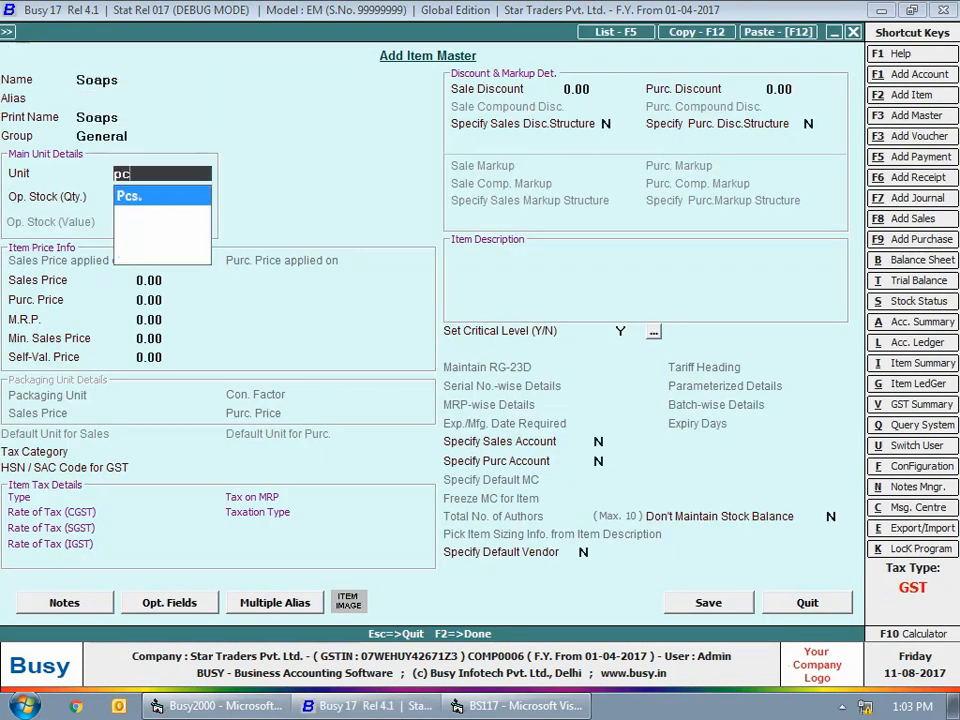
pyautogui.write('s')
pyautogui.press('Return')
# - Set the Soaps item's tax category to GST 18% and its HSN / SAC code to 34011930
pyautogui.click(54, 452)
pyautogui.write('gst')
pyautogui.press('Return')
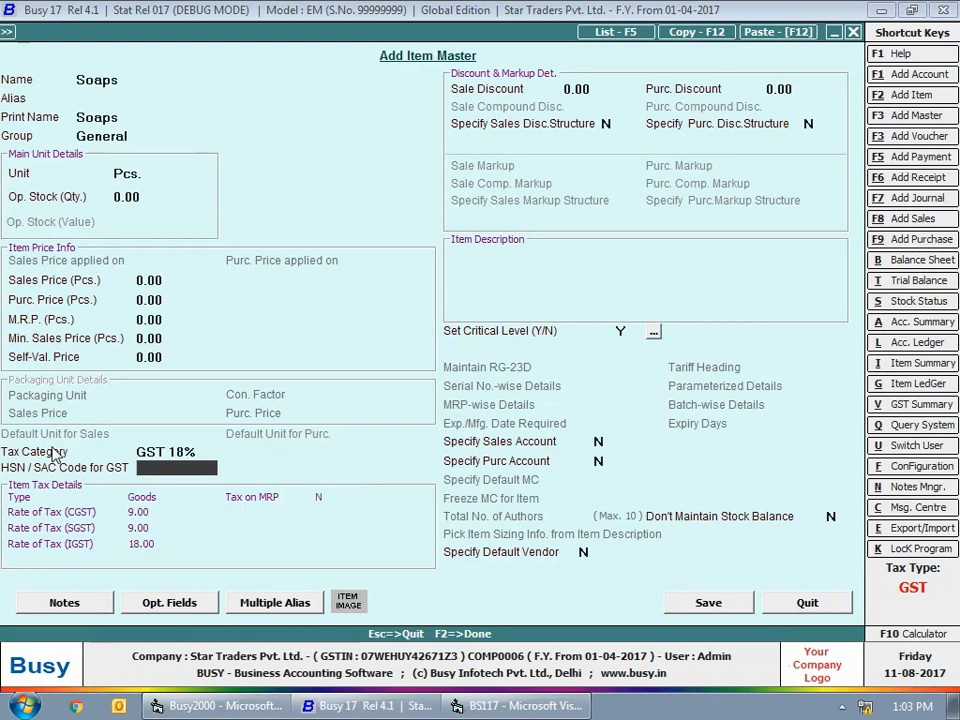
pyautogui.write('34011930')
pyautogui.press('Return')
pyautogui.press('Return')
pyautogui.press('Return')
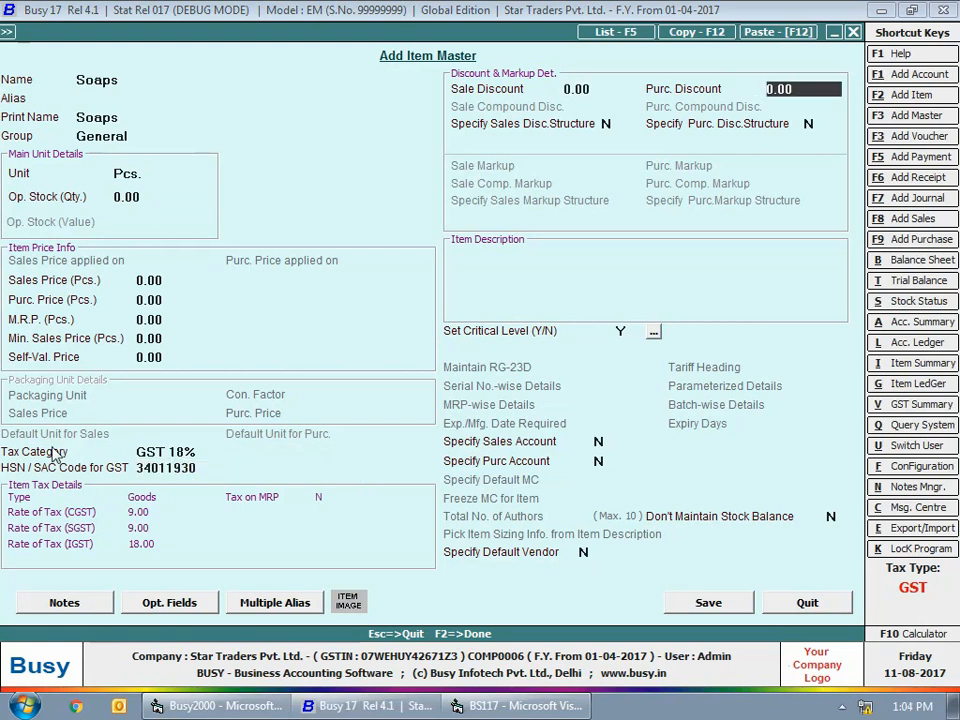
# - Enable a specific purchase account for Soaps, assign the Office Misc. Expense account, and save the item
pyautogui.press('Return')
pyautogui.press('Return')
pyautogui.press('Return')
pyautogui.press('Return')
pyautogui.press('Return')
pyautogui.press('Return')
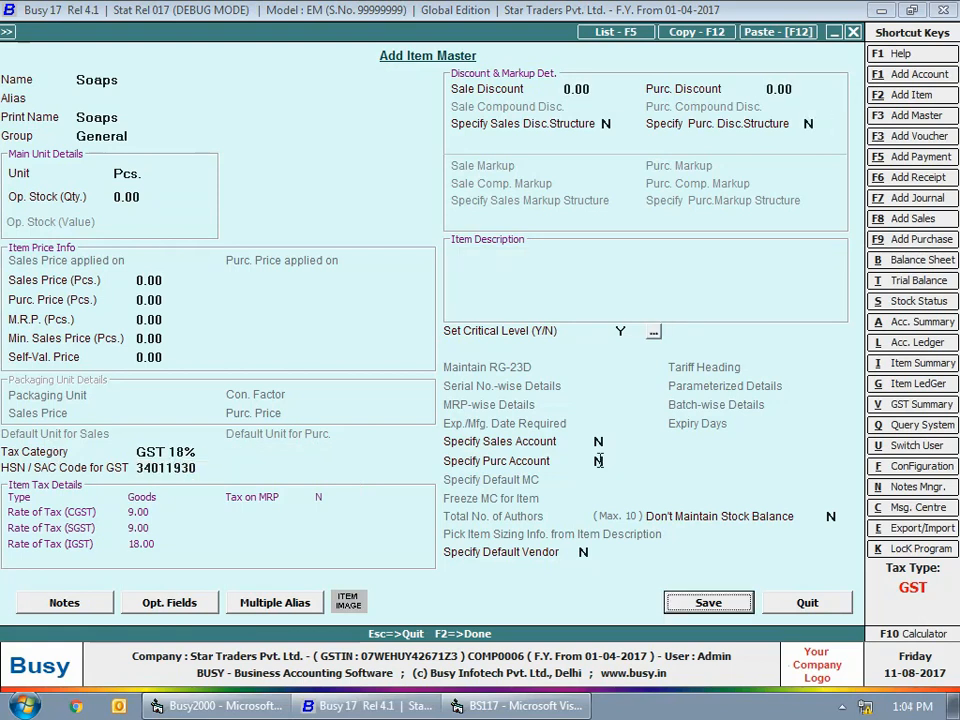
pyautogui.press('y')
pyautogui.press('Return')
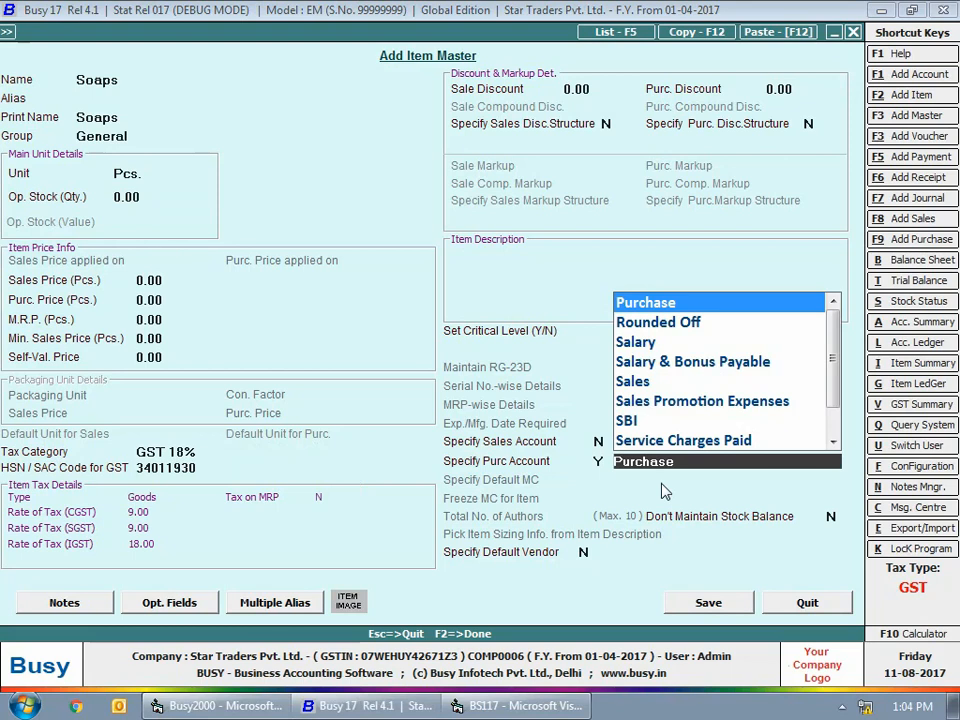
pyautogui.write('o')
pyautogui.press('Down')
pyautogui.press('Down')
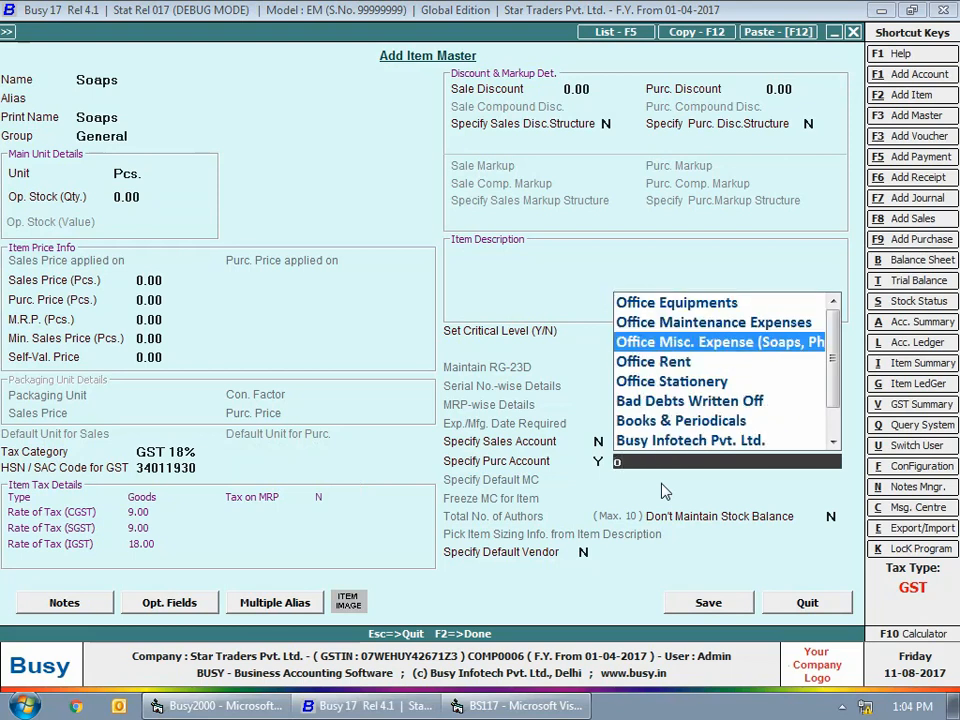
pyautogui.press('Return')
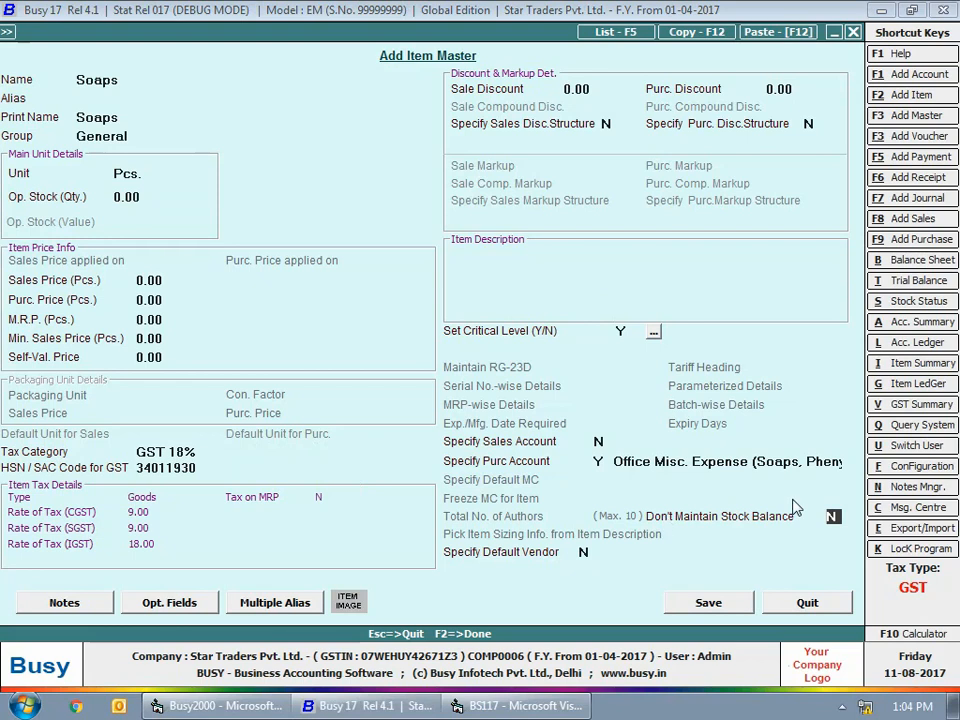
pyautogui.click(708, 602)
# - Name the next item master Mosquito Repellent, keeping the General group and Pcs. unit
pyautogui.write('Mosqui')
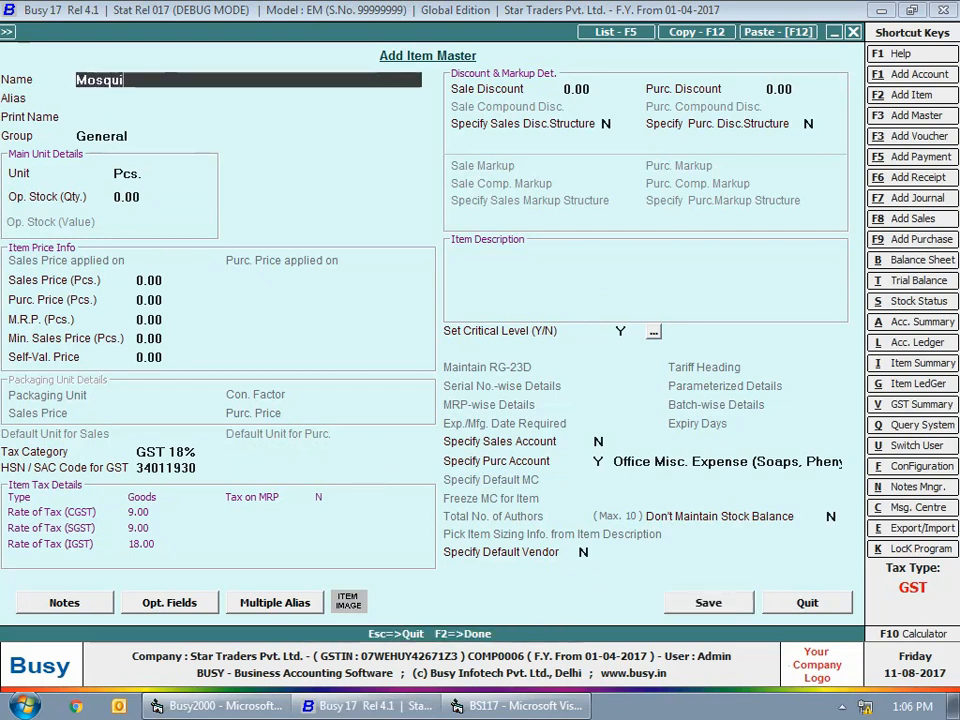
pyautogui.write('to Repellent')
pyautogui.press('Return')
pyautogui.press('Return')
pyautogui.press('Return')
pyautogui.press('Return')
pyautogui.press('Return')
pyautogui.press('Return')
pyautogui.press('Return')
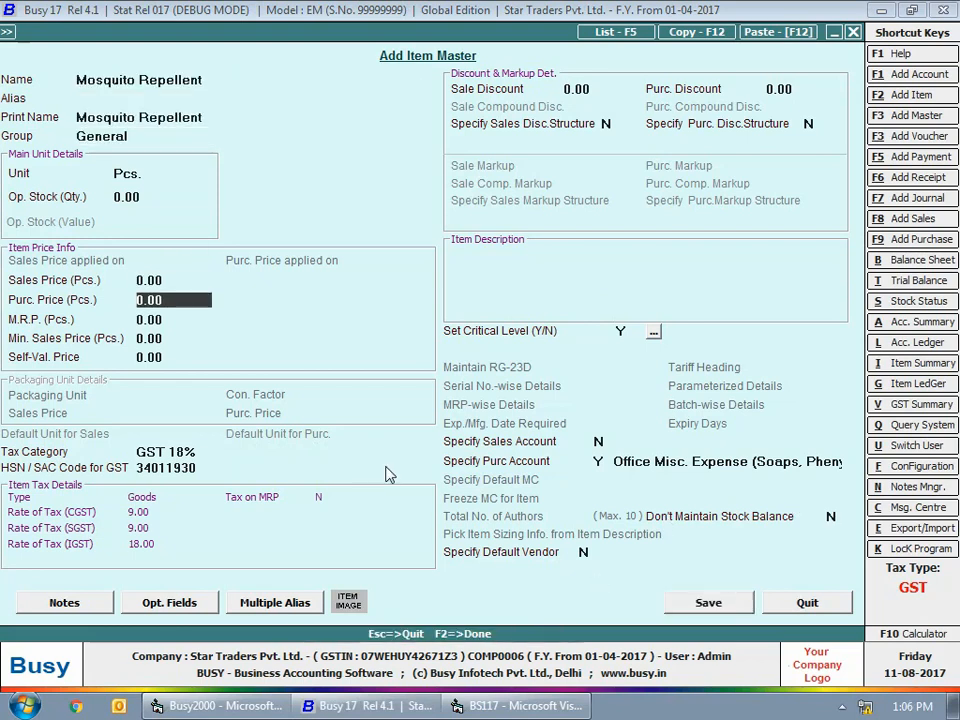
# - Set the Mosquito Repellent item's tax category to GST 28% and its HSN / SAC code to 38089191
pyautogui.press('Return')
pyautogui.press('Return')
pyautogui.press('Return')
pyautogui.press('Return')
pyautogui.press('Down')
pyautogui.press('Return')
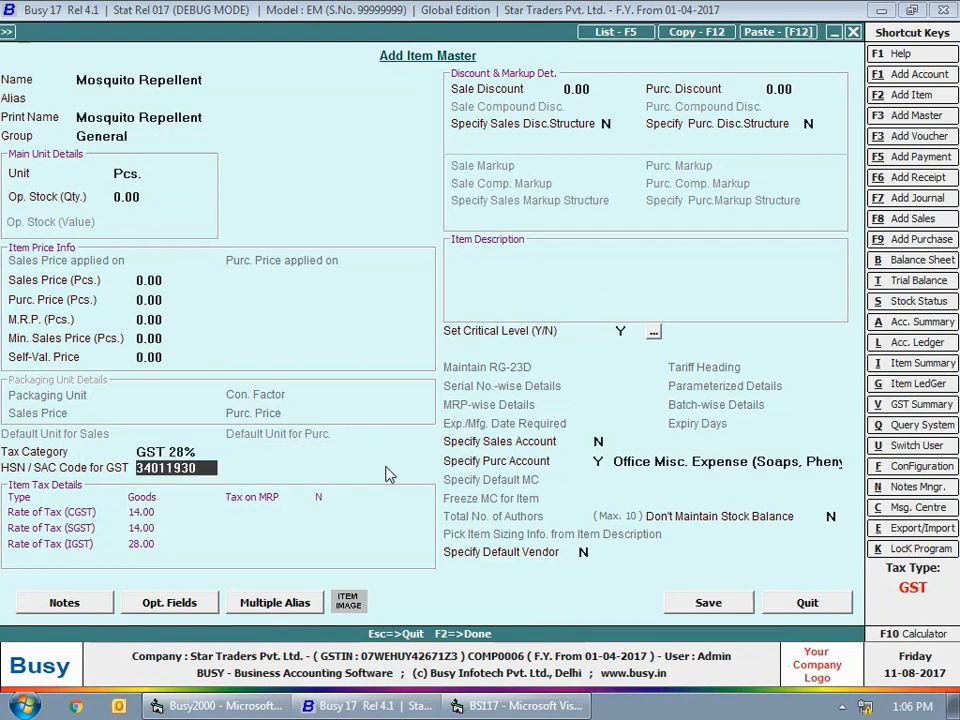
pyautogui.write('38089191')
pyautogui.press('Return')
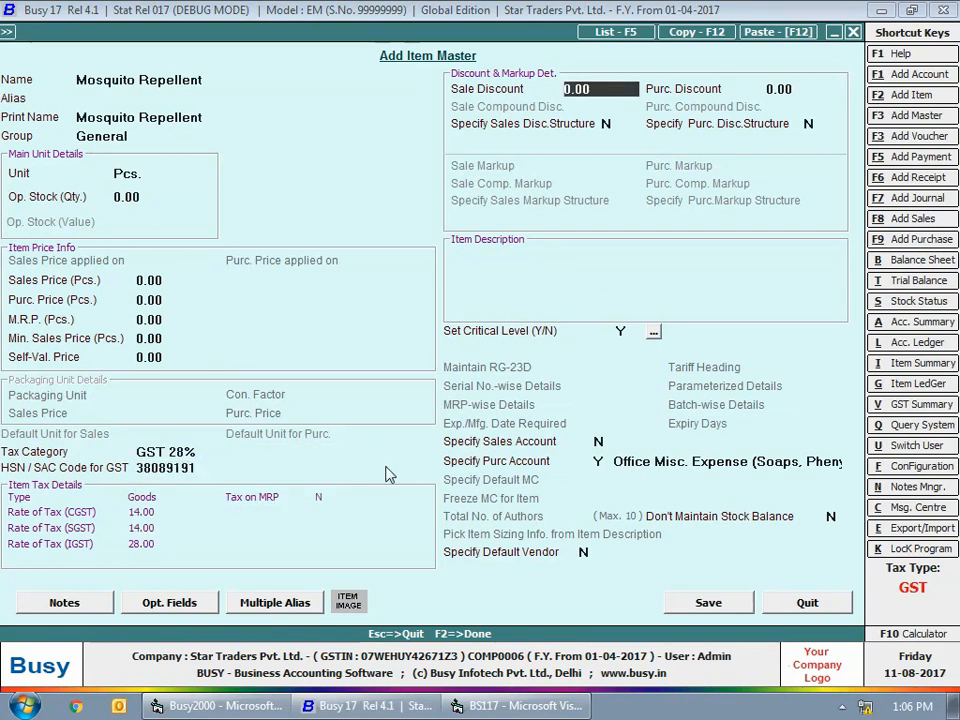
# - Set the Mosquito Repellent item's purchase account to Staff Welfare Expenses
pyautogui.click(672, 460)
pyautogui.write('sta')
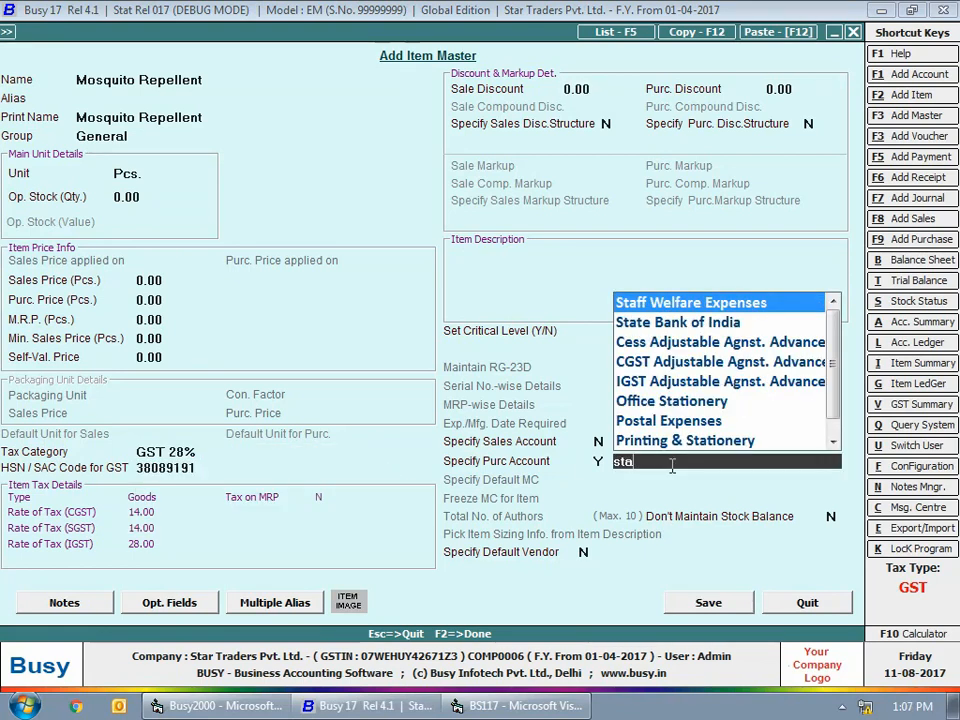
pyautogui.press('Return')
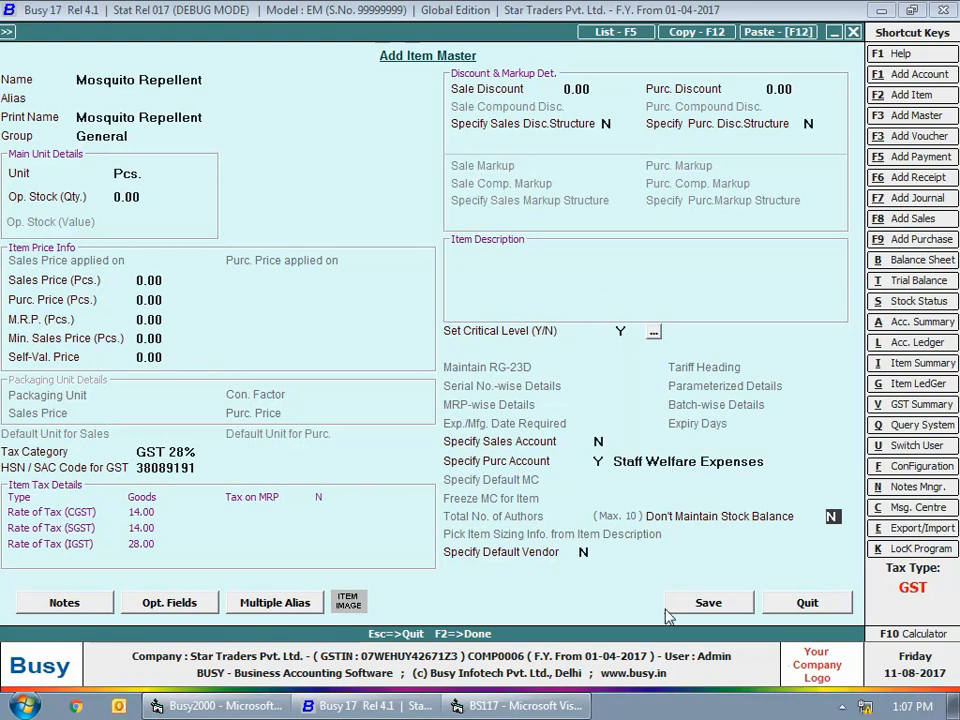
# - Save the Mosquito Repellent item and start a new purchase voucher dated 12-07-2017 in the Main series
pyautogui.click(706, 602)
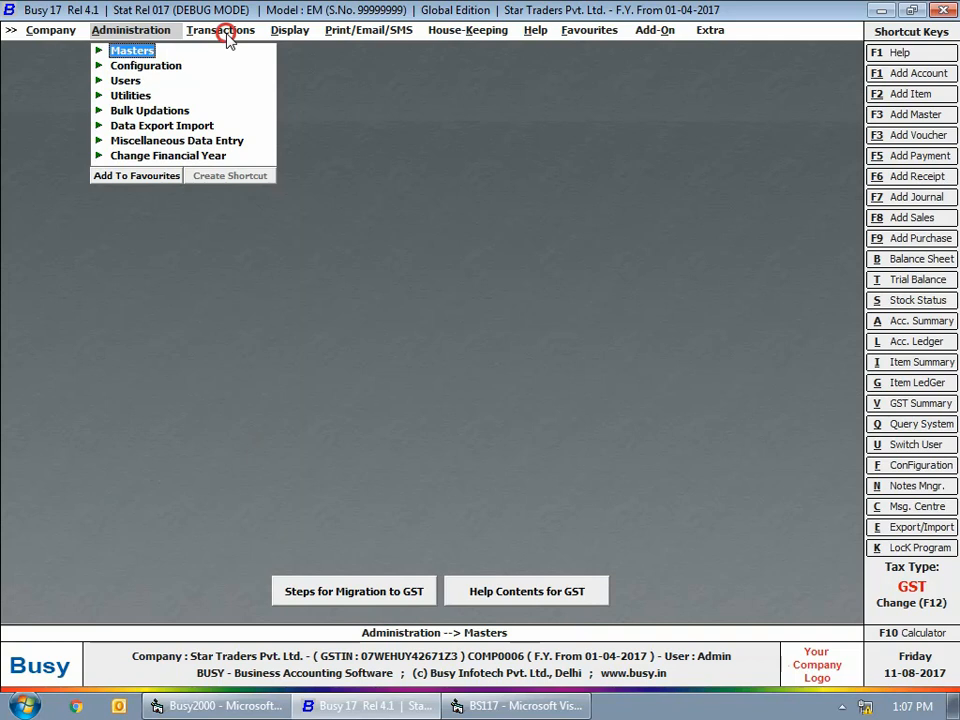
pyautogui.click(222, 31)
pyautogui.click(222, 65)
pyautogui.click(250, 80)
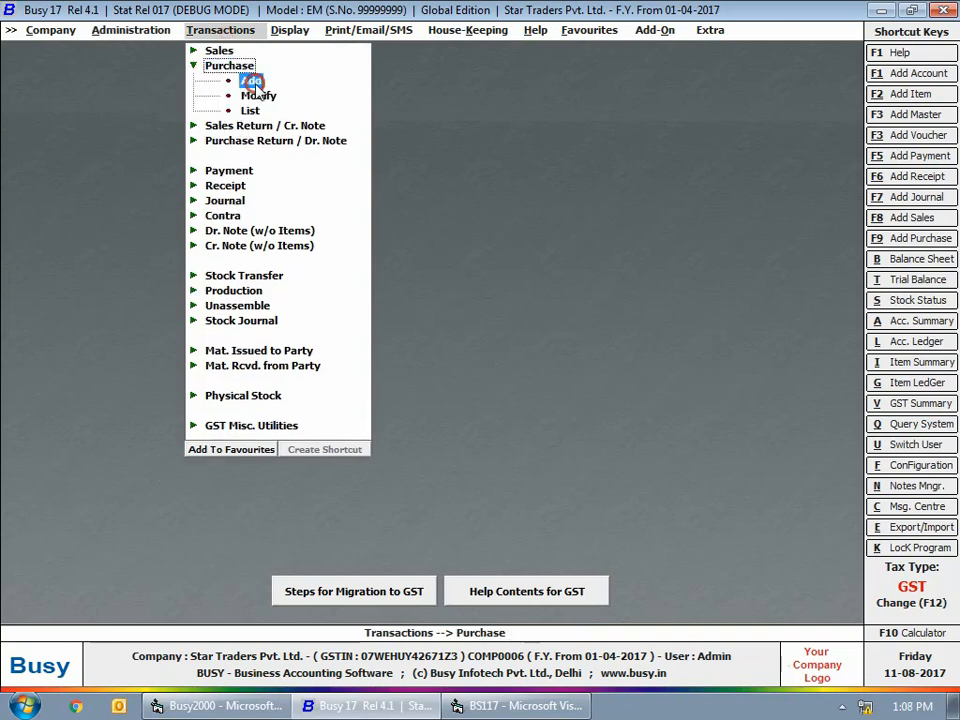
pyautogui.press('Return')
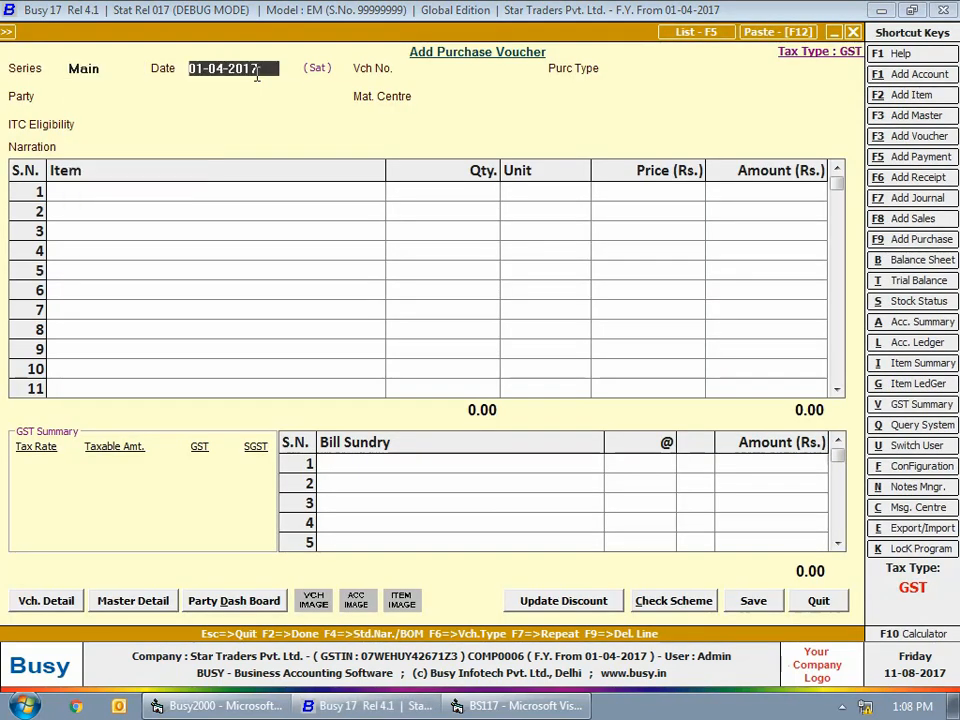
pyautogui.write('12-07-2017')
pyautogui.press('Return')
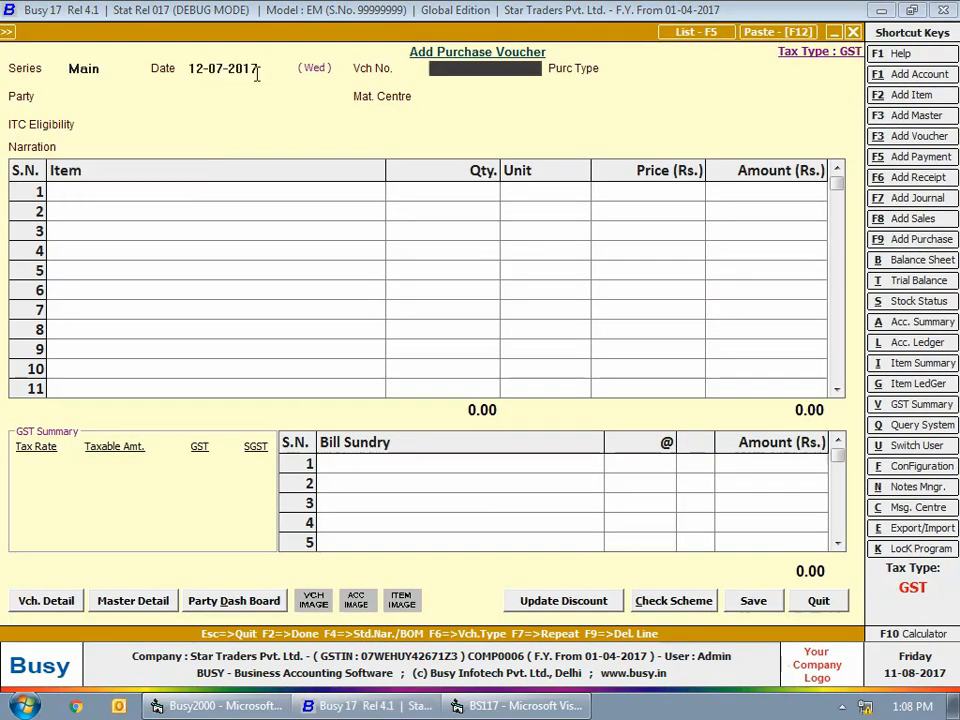
# - Set the purchase voucher number to 2 and its purchase type to L/GST-Unreg(RCM)
pyautogui.press('Return')
pyautogui.write('un')
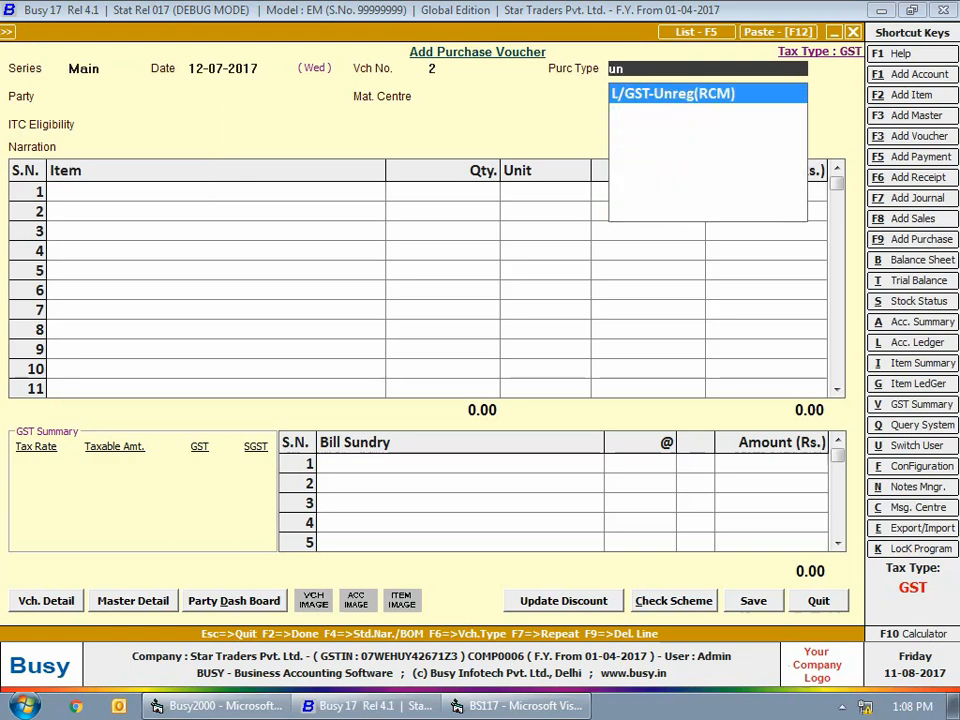
pyautogui.press('Return')
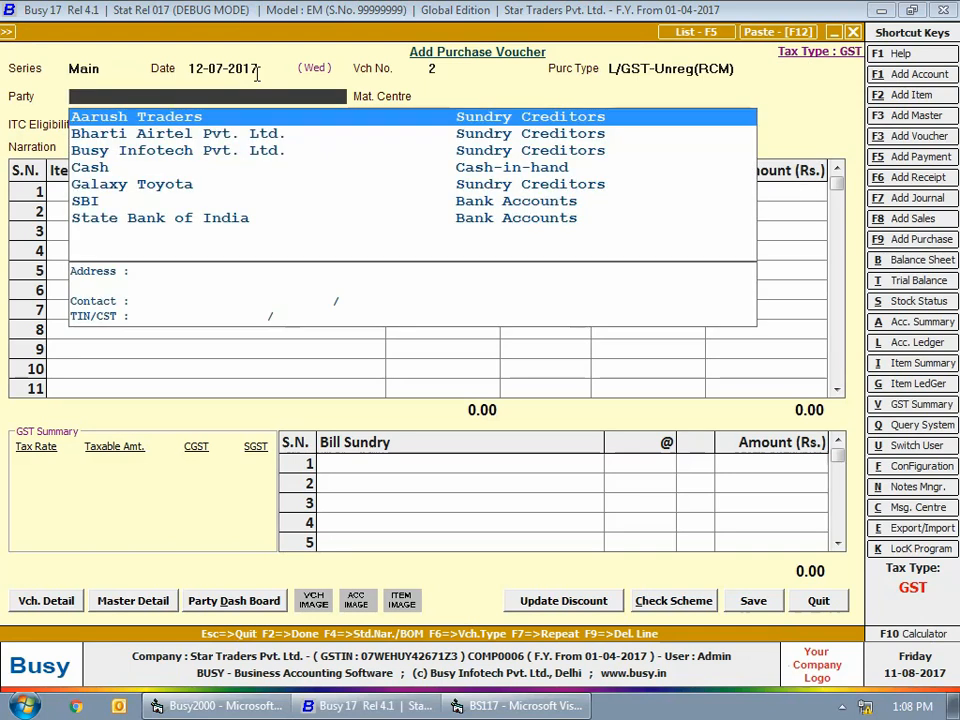
# - Set the party to Cash, material centre to Main Store, ITC eligibility to Input Goods/Services and reverse charge to Based on Daily Limit
pyautogui.write('cash')
pyautogui.press('Return')
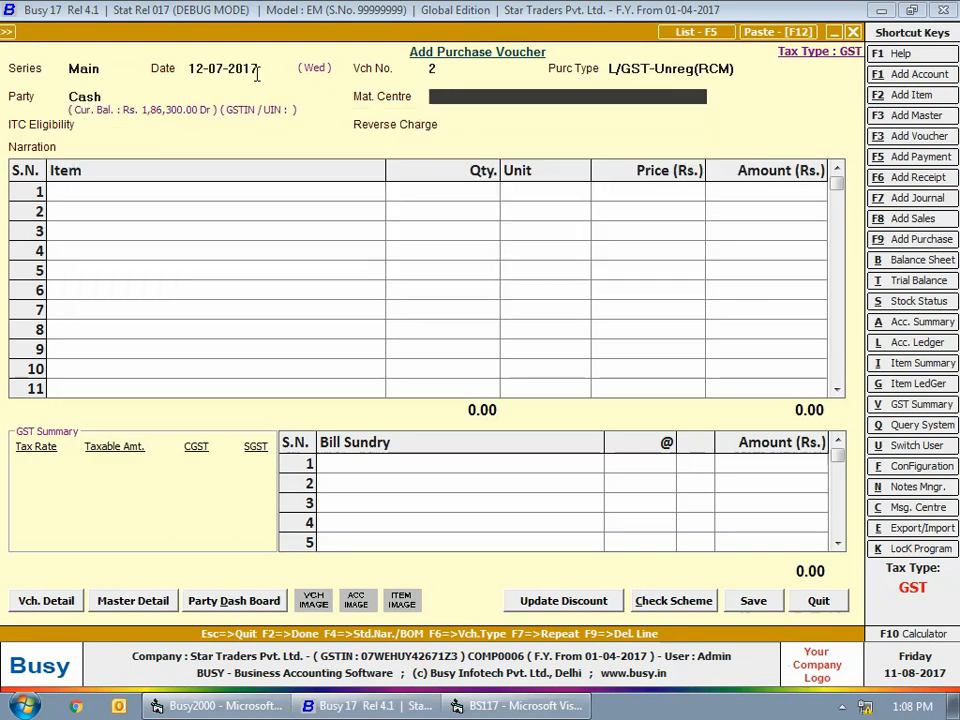
pyautogui.press('Return')
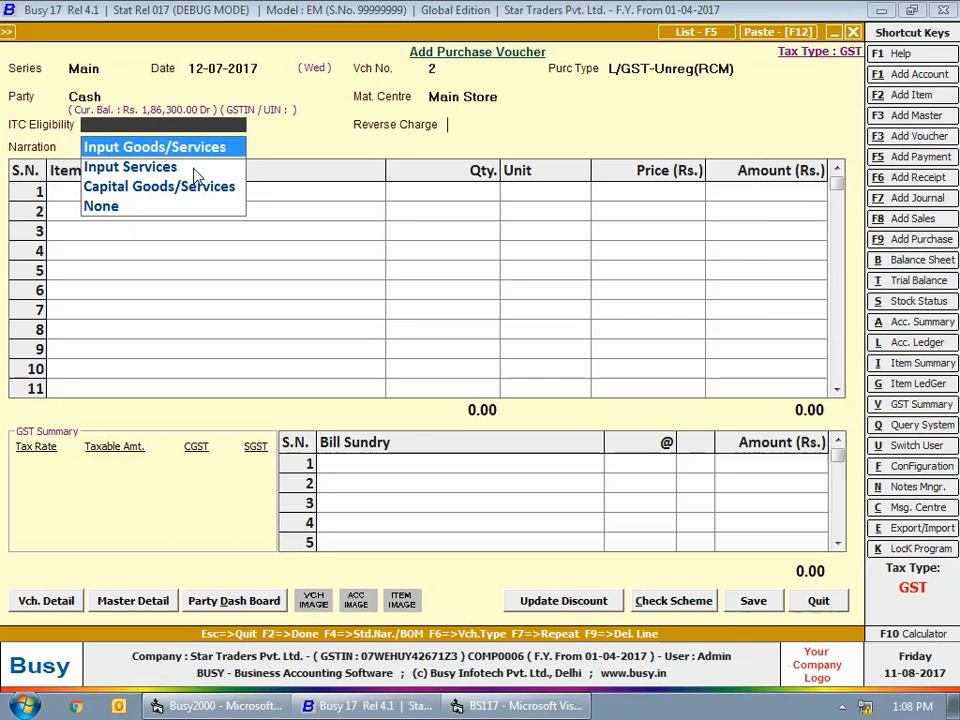
pyautogui.press('Return')
pyautogui.press('Return')
# - Enter 10 Pcs. of Soaps at Rs. 25 each in the first item row and save the purchase voucher
pyautogui.write('so')
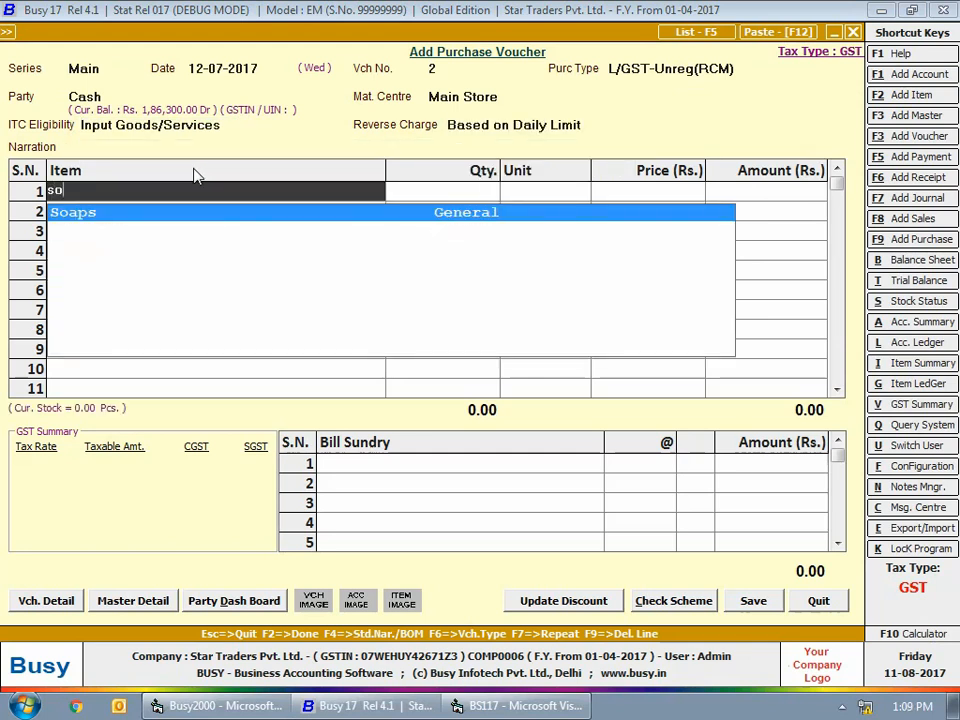
pyautogui.press('Return')
pyautogui.write('10')
pyautogui.press('Return')
pyautogui.write('25')
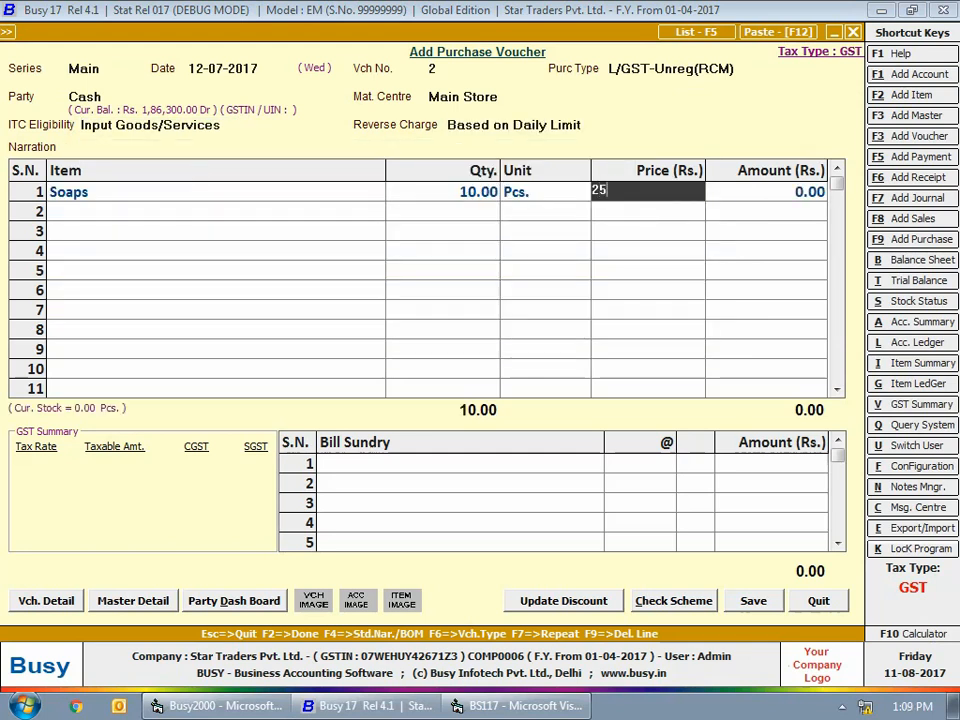
pyautogui.press('Return')
pyautogui.press('Return')
pyautogui.press('Return')
pyautogui.press('Return')
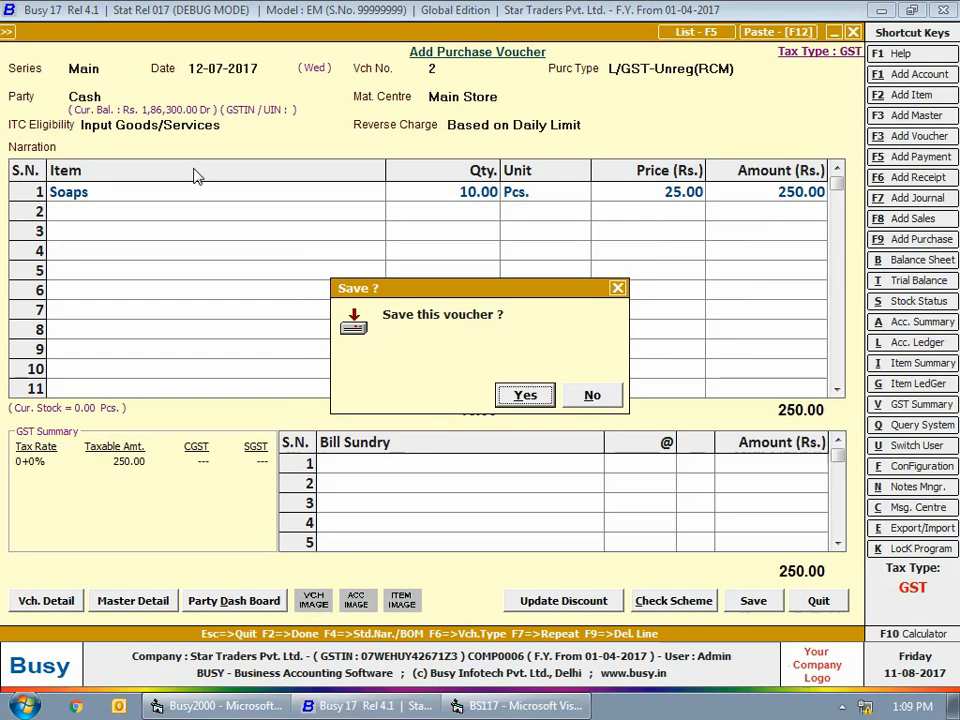
pyautogui.press('Return')
pyautogui.press('Return')
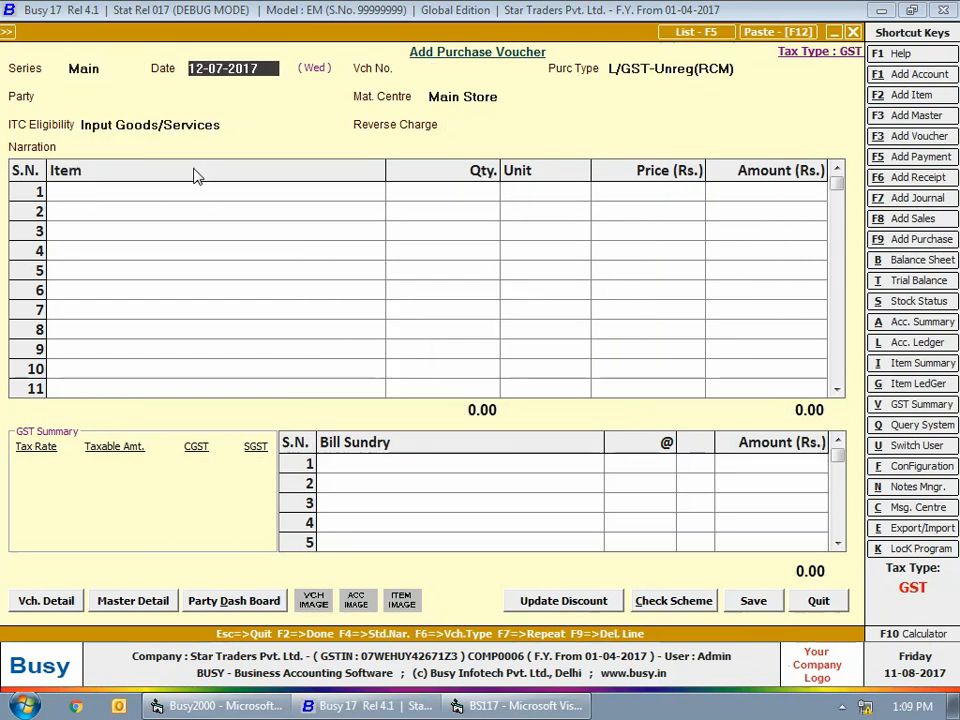
# - Keep the date 12-07-2017 on the next purchase voucher, number it 26 and set its purchase type to L/GST-28%
pyautogui.press('Return')
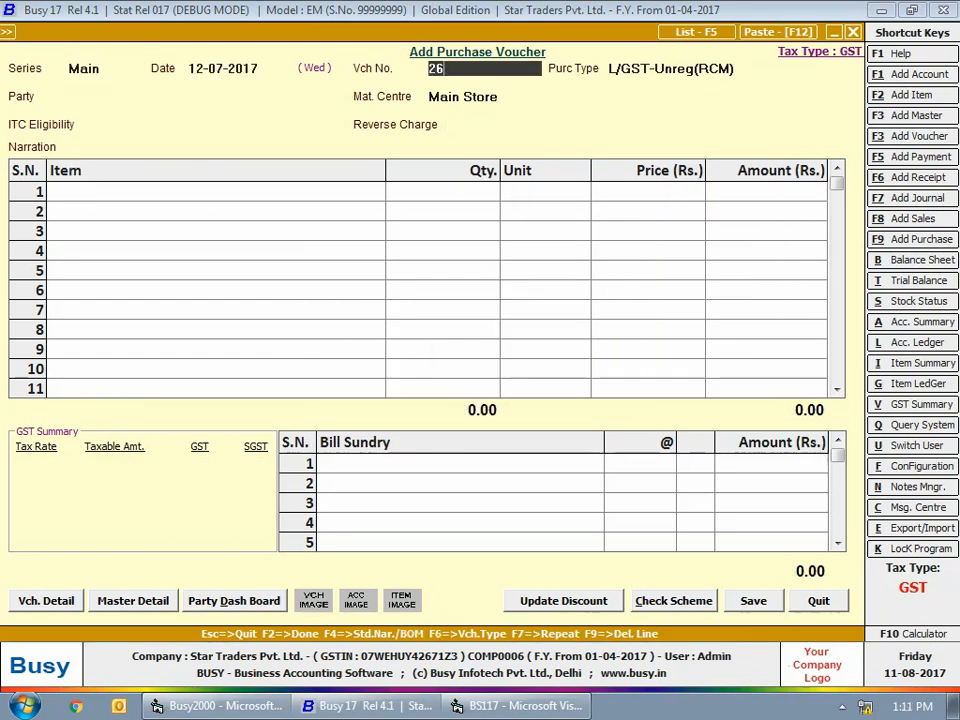
pyautogui.press('Return')
pyautogui.write('lg')
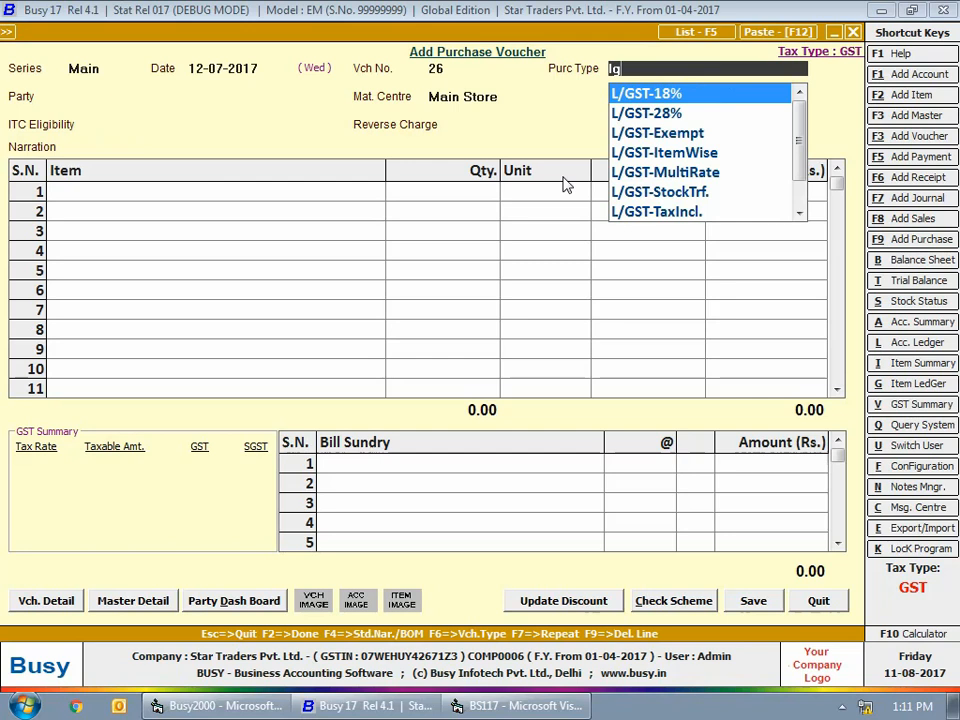
pyautogui.press('Down')
pyautogui.press('Return')
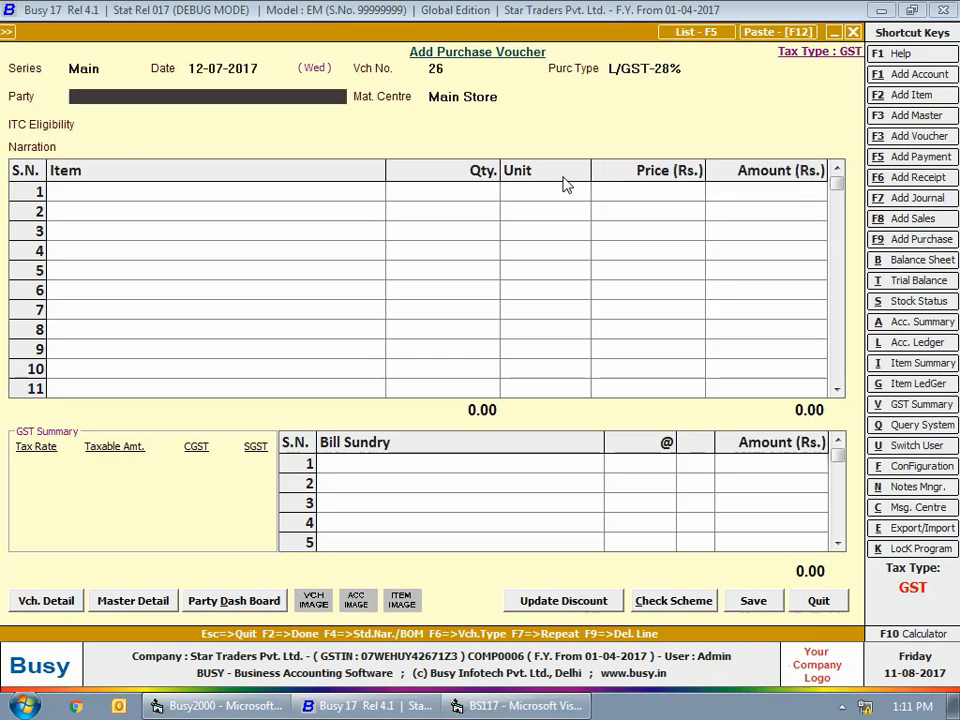
# - Set the party to Aarush Traders, keeping Main Store and the Input Goods/Services ITC eligibility
pyautogui.write('a')
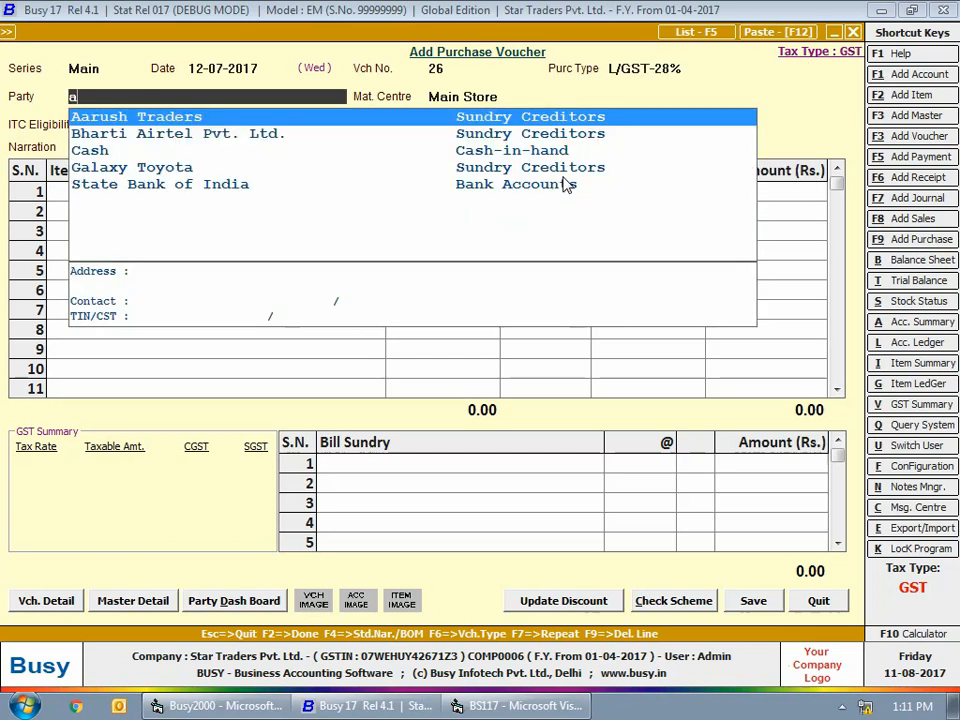
pyautogui.press('Return')
pyautogui.press('Return')
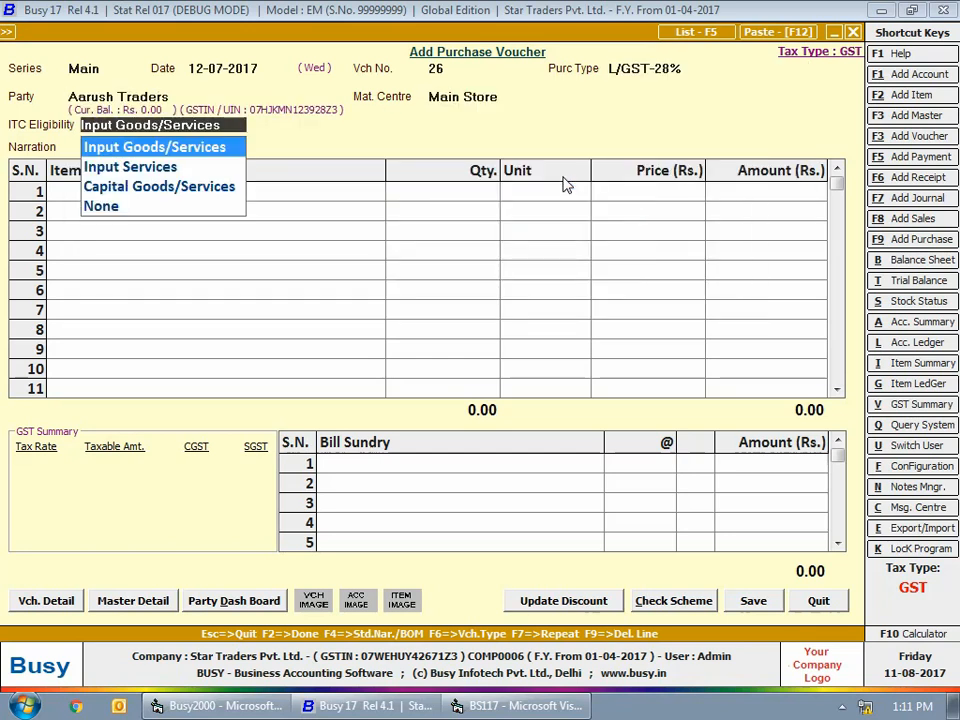
pyautogui.press('Return')
pyautogui.press('Return')
# - Enter 10 Pcs. of Mosquito Repellent at Rs. 70 each in the first item row
pyautogui.write('mo')
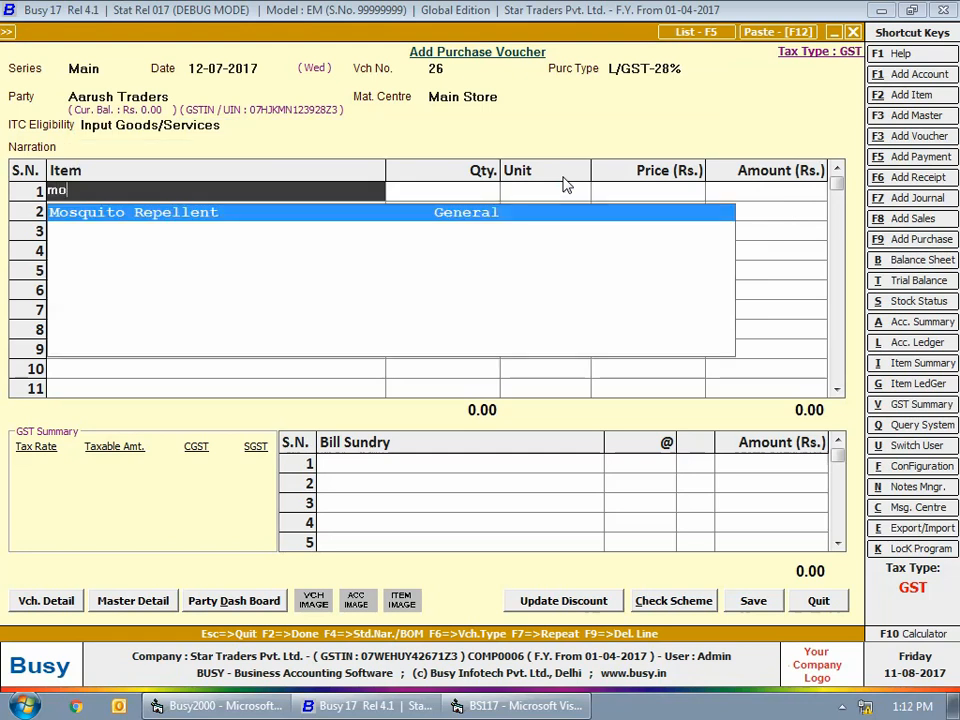
pyautogui.press('Return')
pyautogui.write('10')
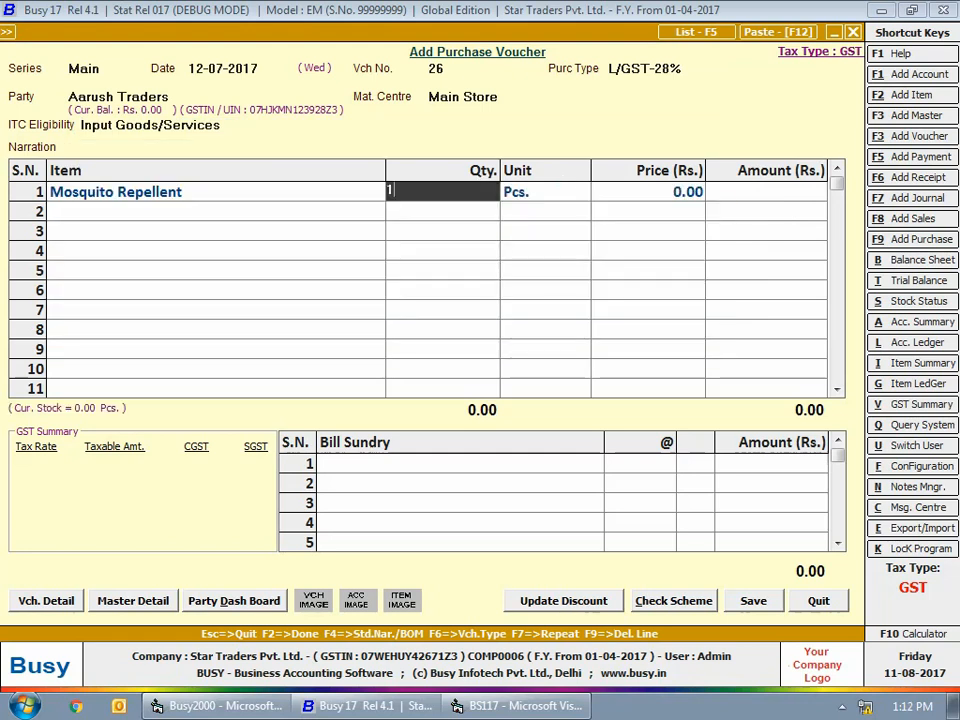
pyautogui.press('Return')
pyautogui.press('Return')
pyautogui.write('70')
pyautogui.press('Return')
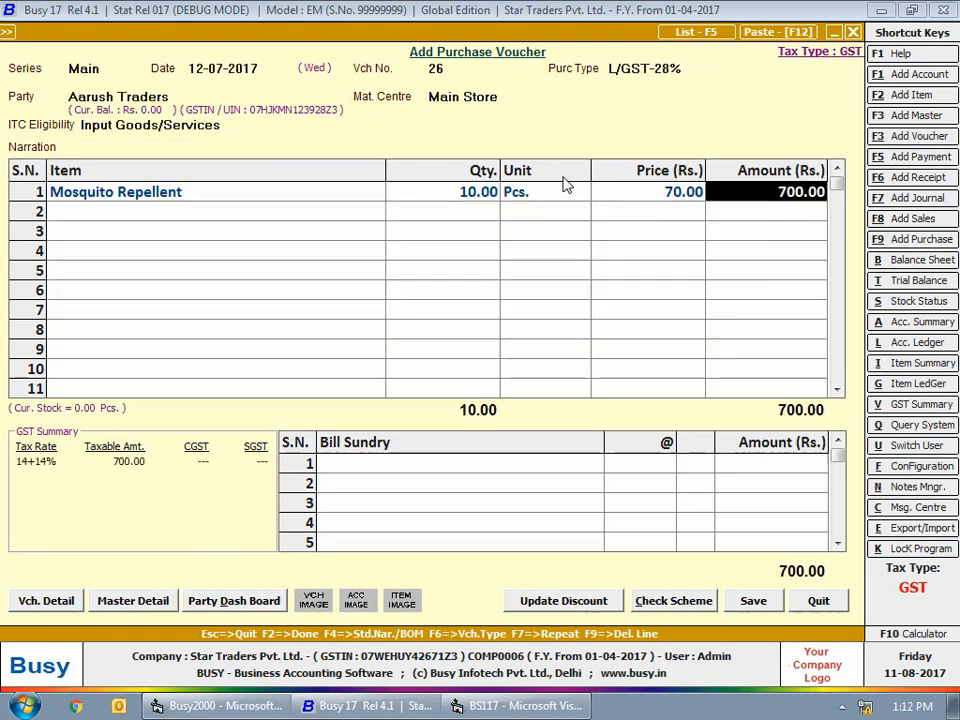
pyautogui.press('Return')
# - Add CGST and SGST as bill sundries at 14% each
pyautogui.press('Return')
pyautogui.write('cgst')
pyautogui.press('Return')
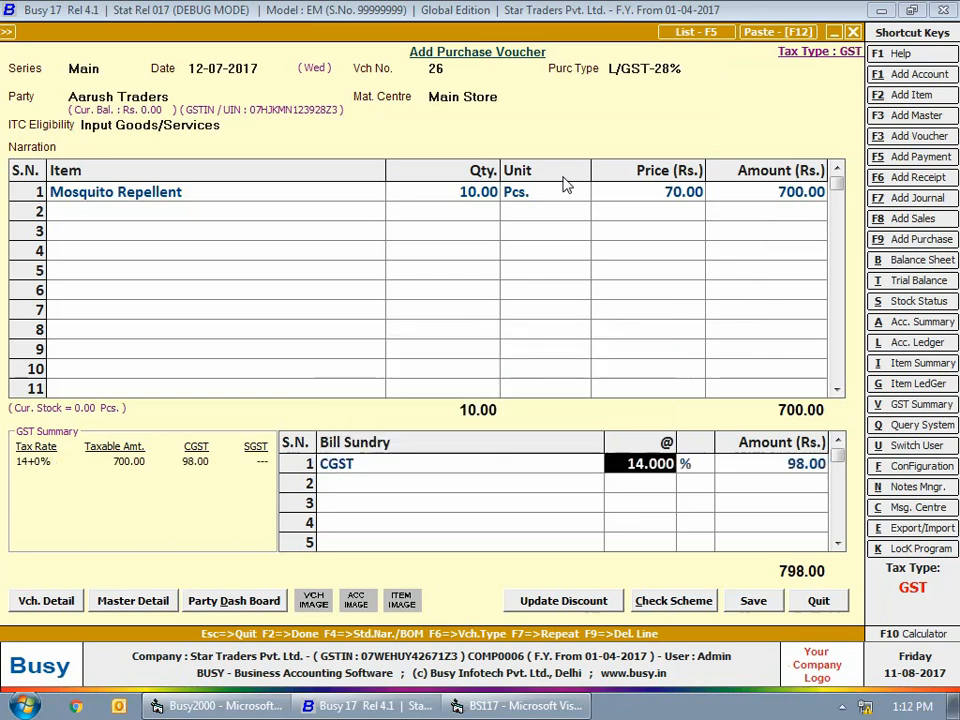
pyautogui.press('Return')
pyautogui.press('Return')
pyautogui.write('sgst')
pyautogui.press('Return')
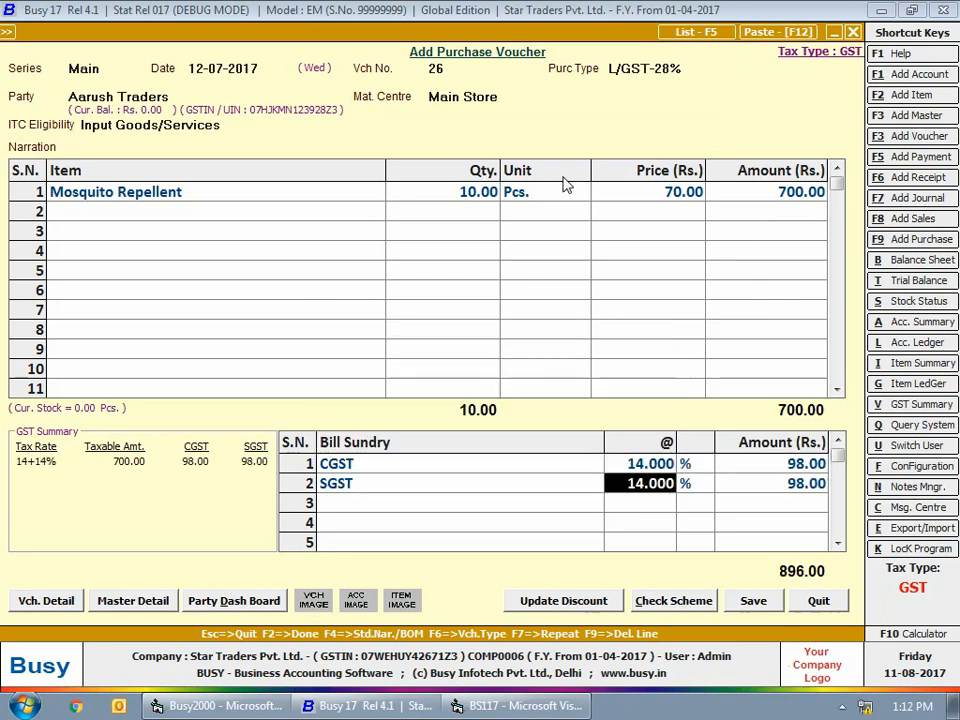
pyautogui.press('Return')
pyautogui.press('Return')
# - Save the Aarush Traders purchase voucher and leave purchase voucher entry
pyautogui.press('Return')
pyautogui.press('Return')
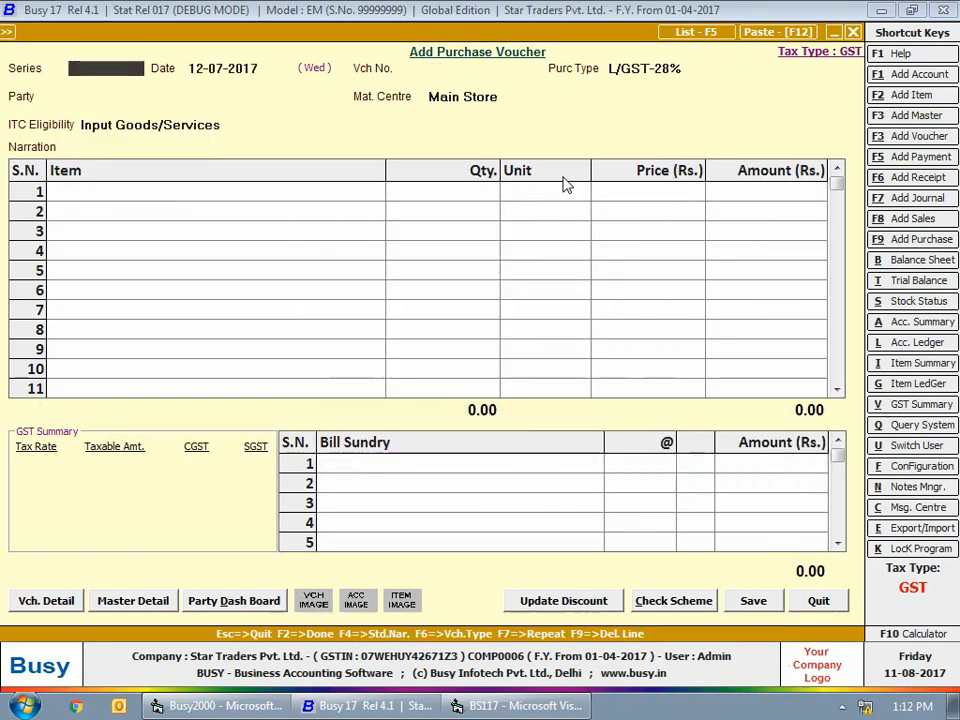
pyautogui.press('Escape')
pyautogui.press('Escape')
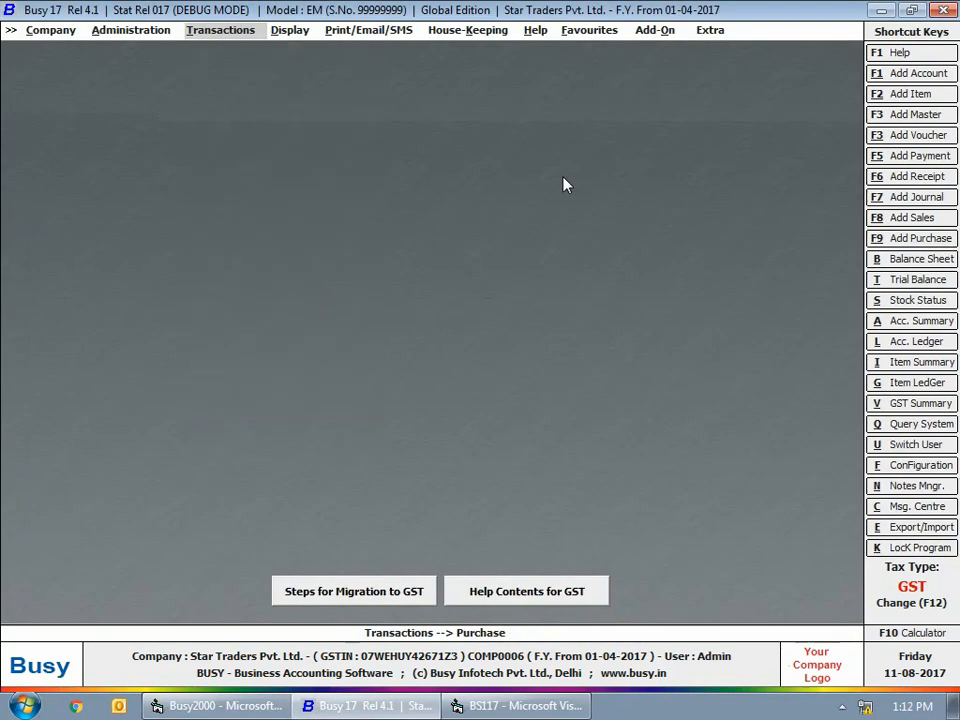
# - Generate the GSTR-2 report for July, section 3 - Inward supply from Registered person (Other than Reverse Charge)
pyautogui.click(295, 30)
pyautogui.click(298, 259)
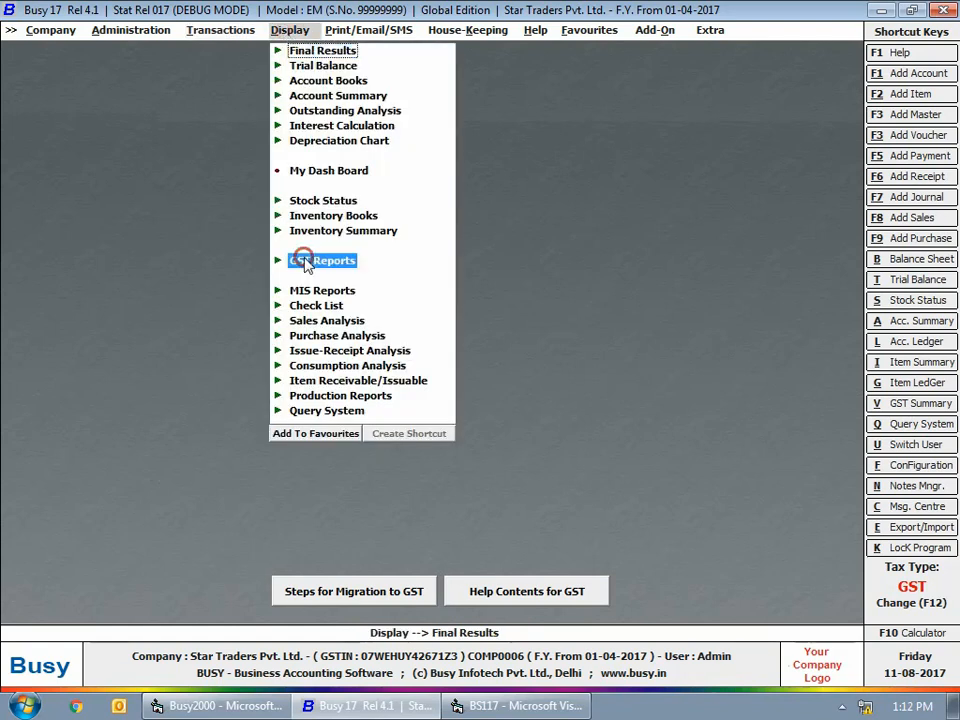
pyautogui.click(340, 336)
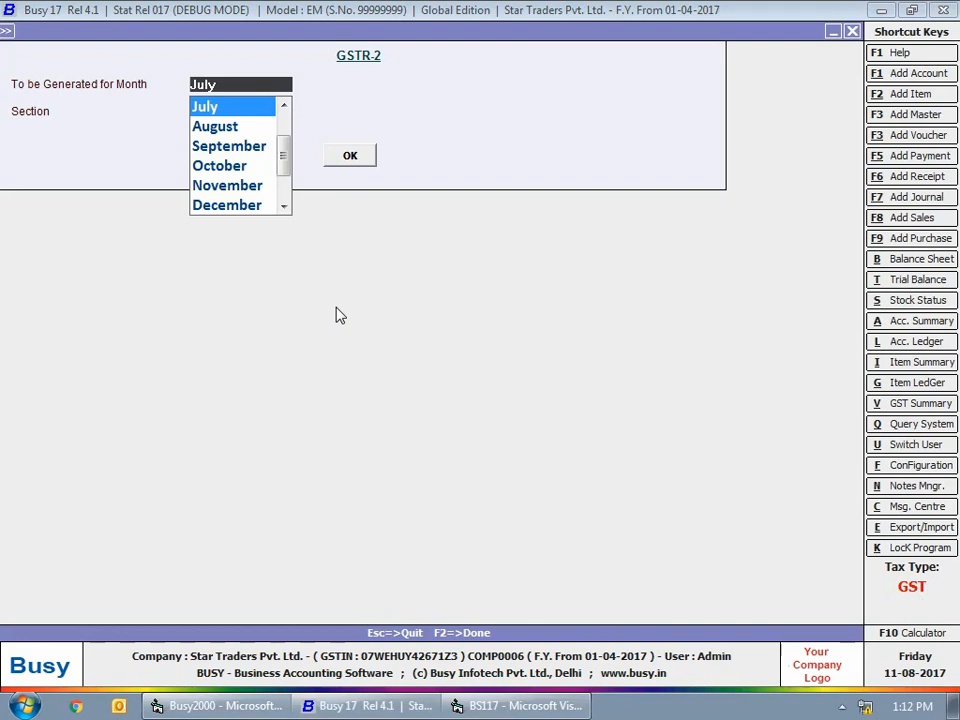
pyautogui.press('Return')
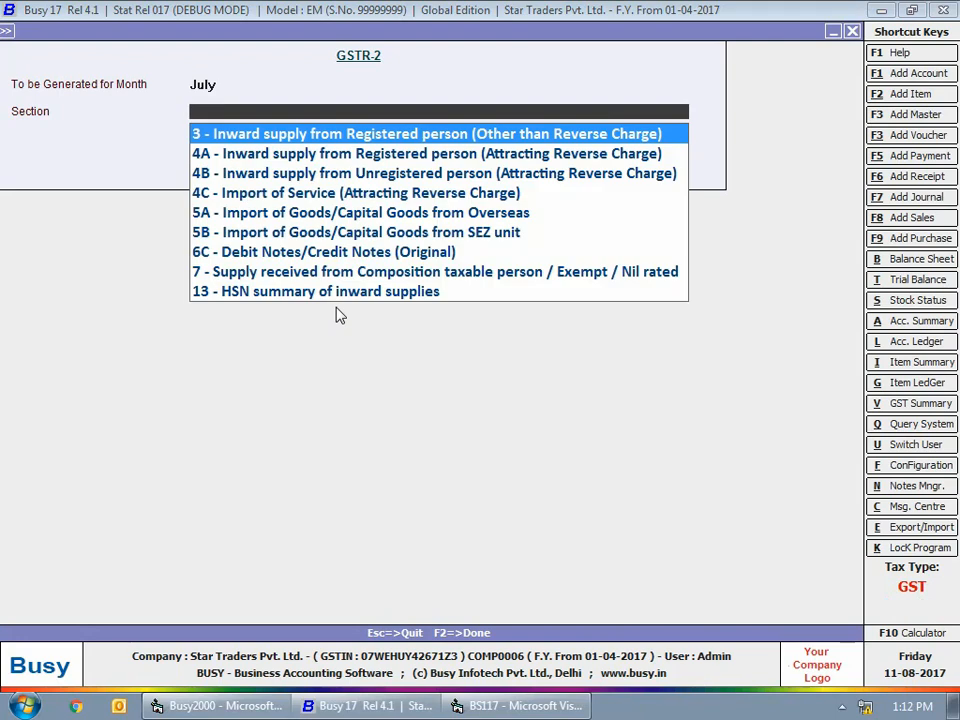
pyautogui.press('Return')
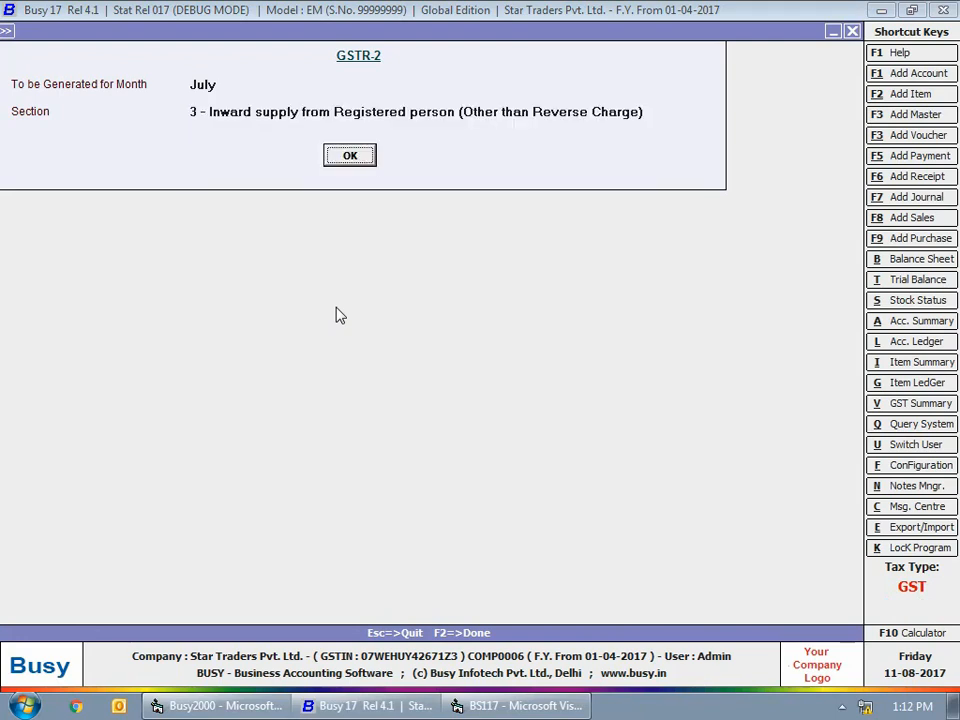
pyautogui.press('Return')
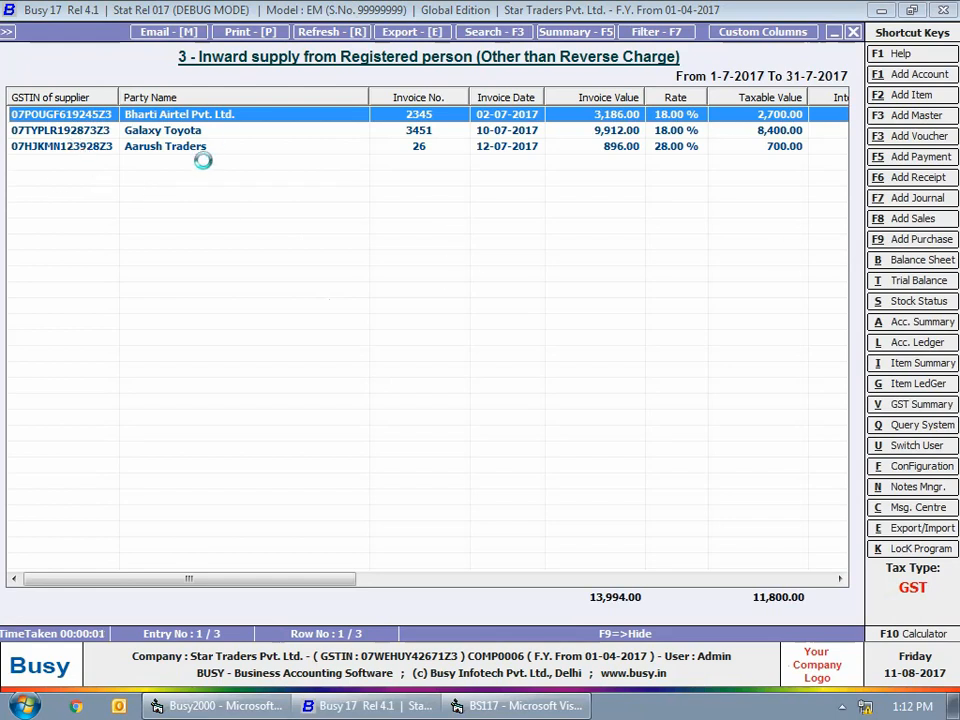
# - View the Aarush Traders purchase voucher behind the GSTR-2 entry and close the report
pyautogui.press('Escape')
pyautogui.doubleClick(192, 148)
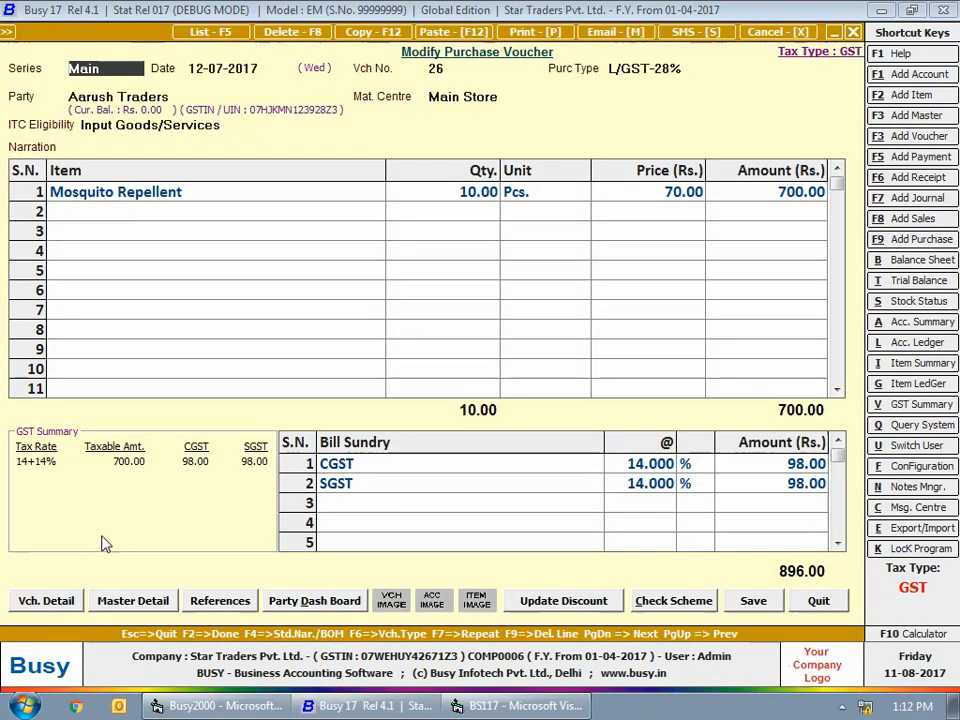
pyautogui.press('Escape')
pyautogui.press('Escape')
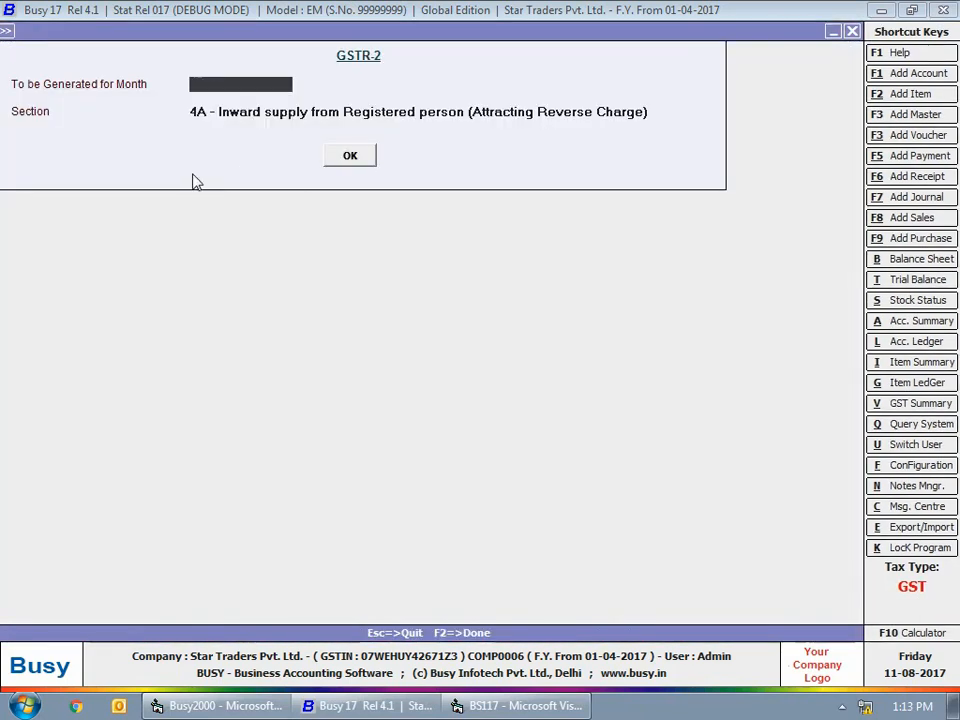
pyautogui.press('Escape')
pyautogui.press('Escape')
# - Generate the consolidated RCM payable summary for 01-04-2017 to 12-07-2017 without including expenses on all dates
pyautogui.click(205, 32)
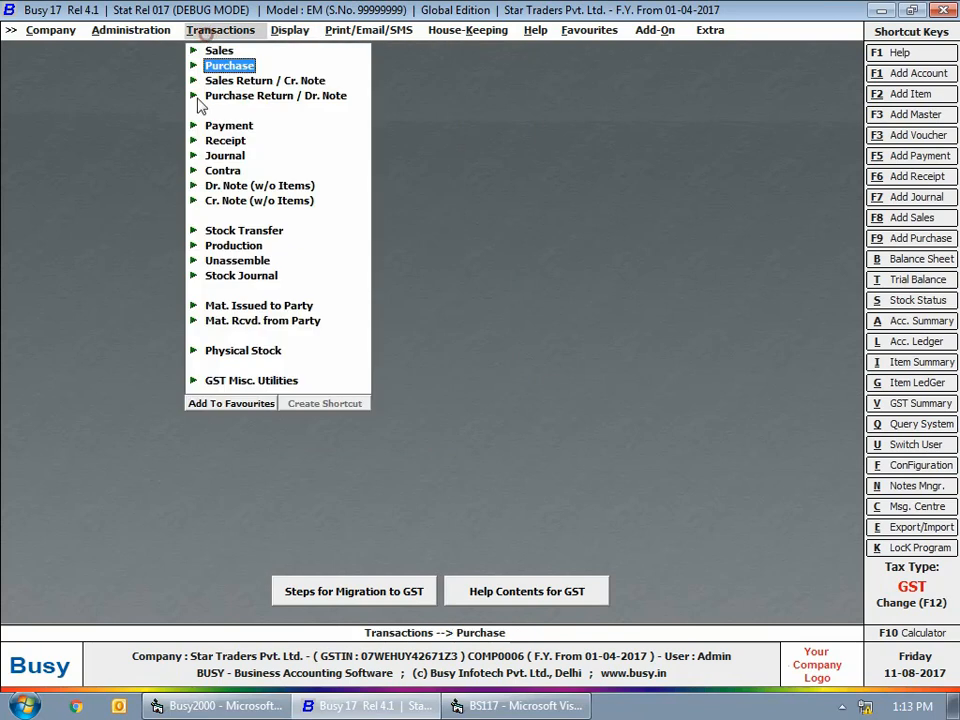
pyautogui.click(230, 385)
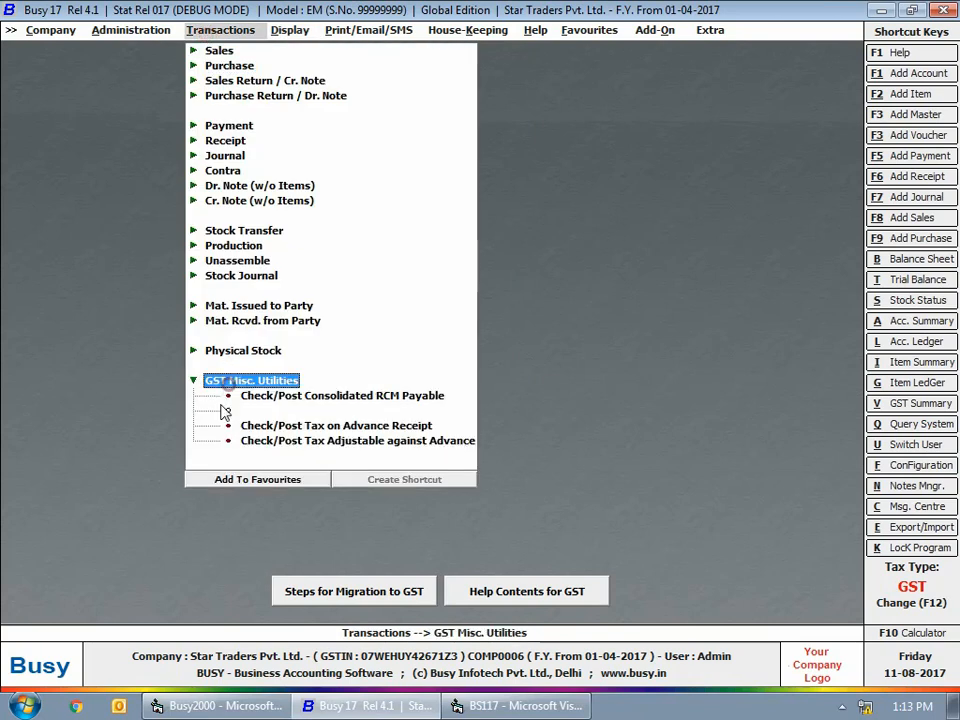
pyautogui.click(310, 396)
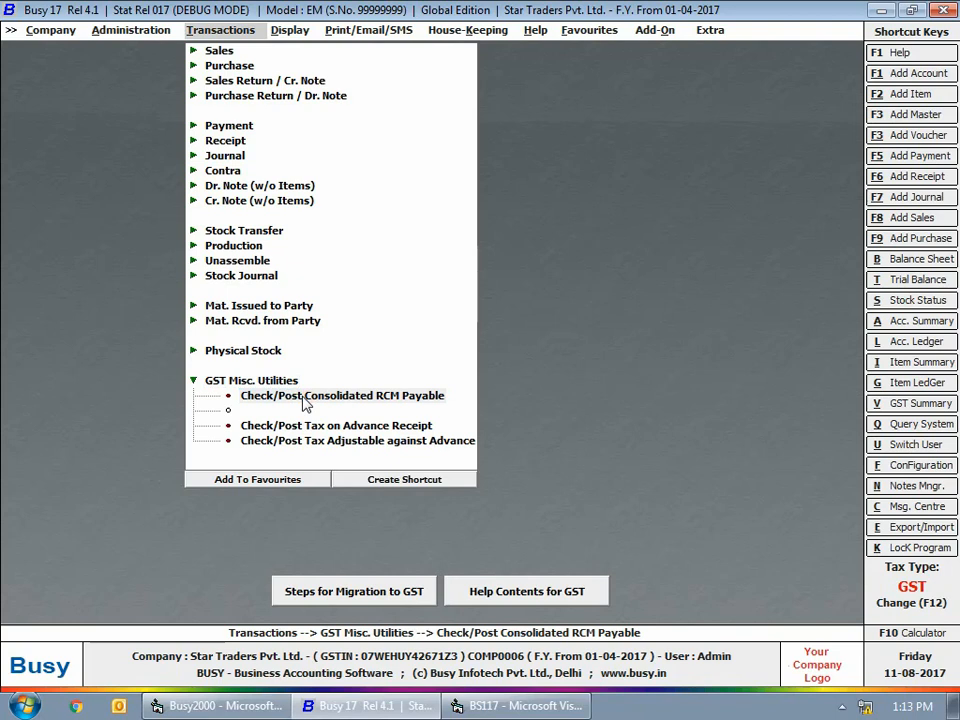
pyautogui.click(305, 398)
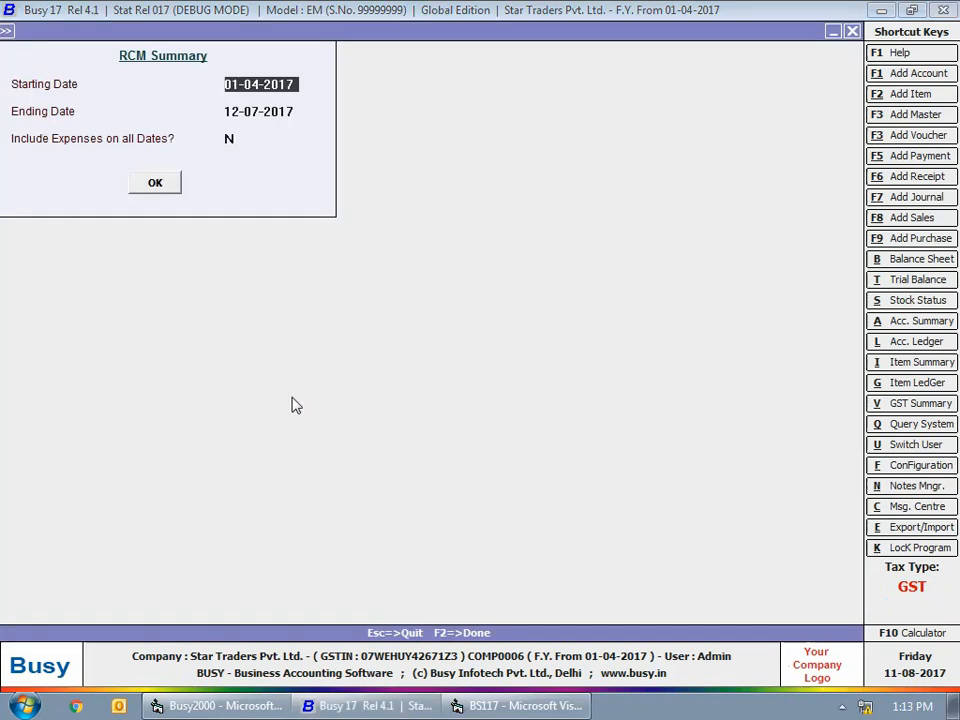
pyautogui.click(155, 184)
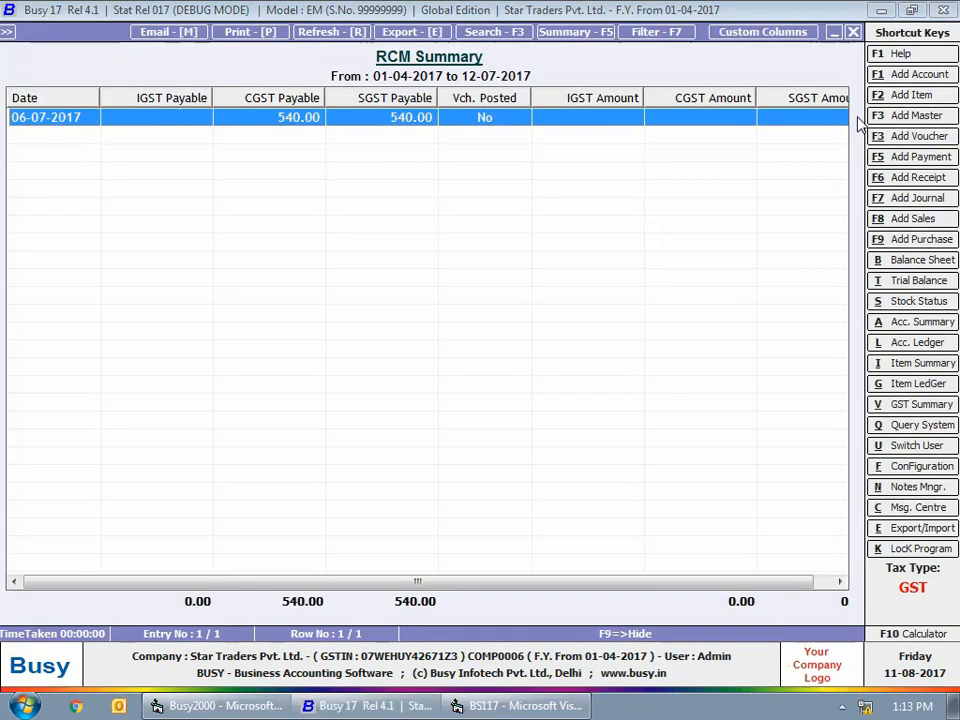
# - Examine the 06-07-2017 RCM payable details and the underlying Transportation Charges payment voucher, and close the report
pyautogui.press('Return')
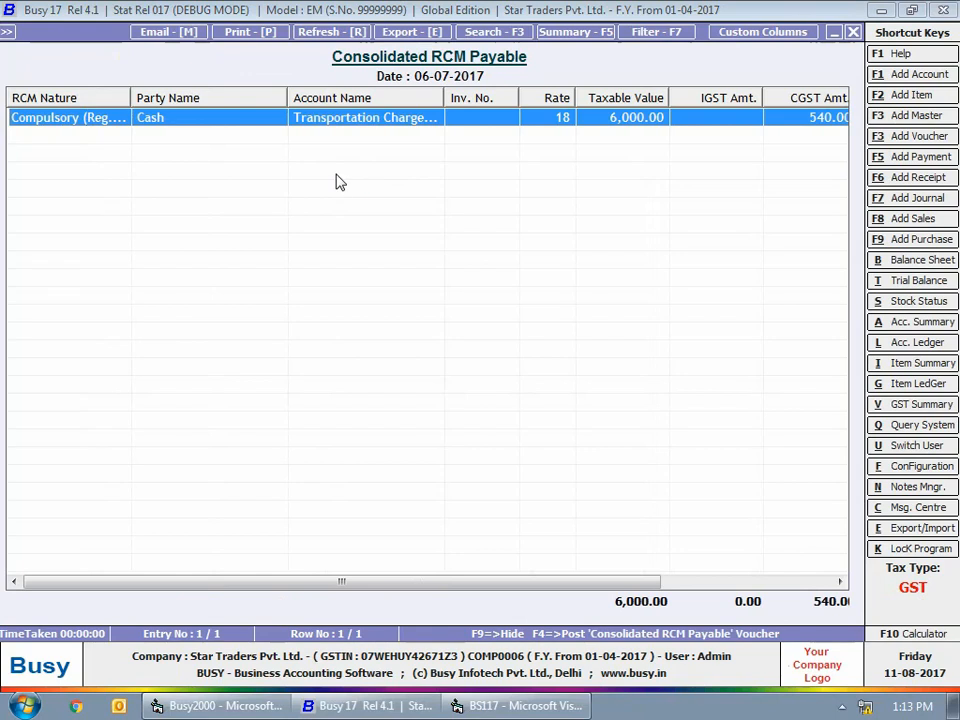
pyautogui.press('Return')
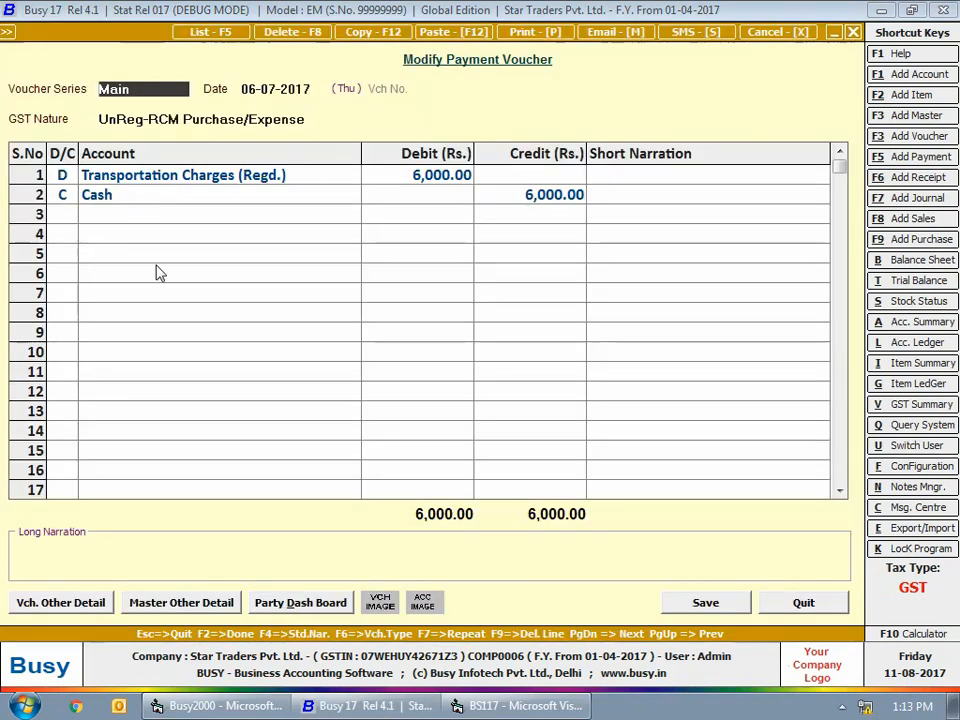
pyautogui.press('Escape')
pyautogui.press('Escape')
pyautogui.press('Escape')
pyautogui.press('Escape')
pyautogui.press('Escape')
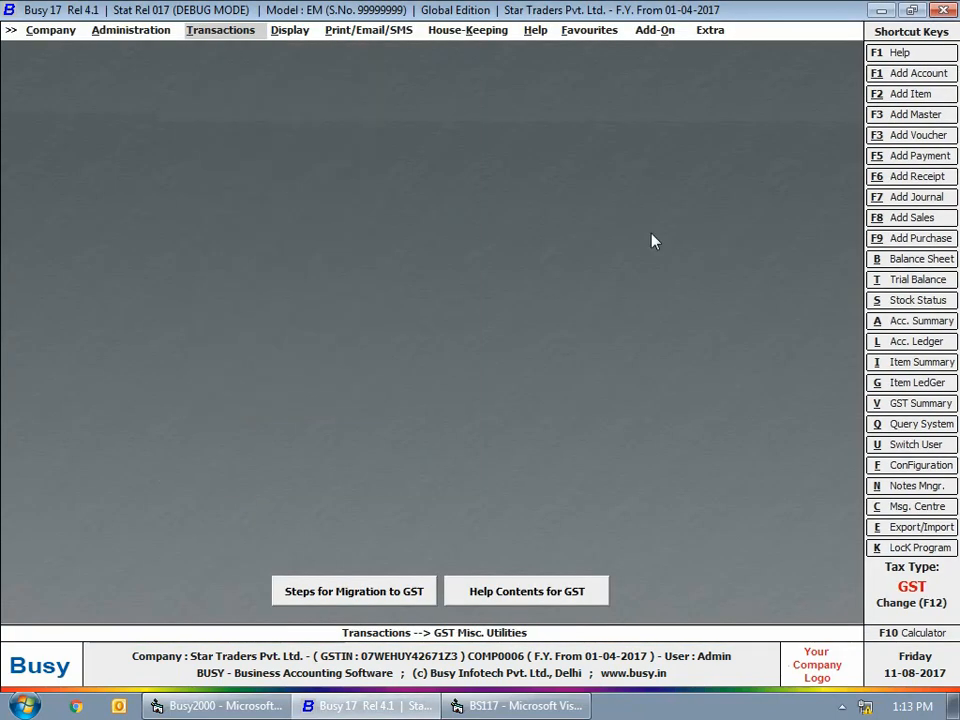